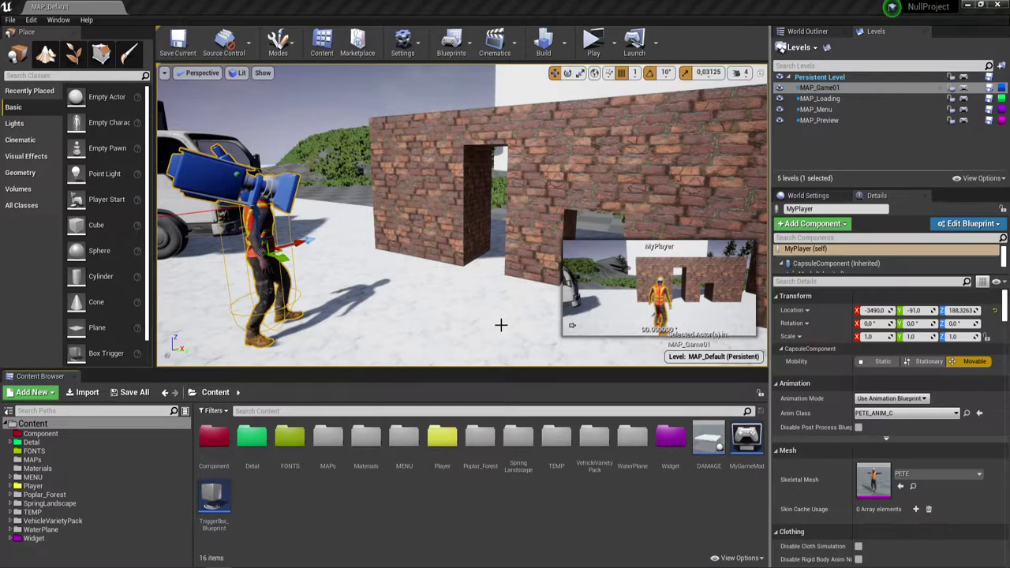
Create a new material in the Materials content folder
{"action": "double_click", "coordinate": [369, 434]}
{"action": "right_click", "coordinate": [278, 472]}
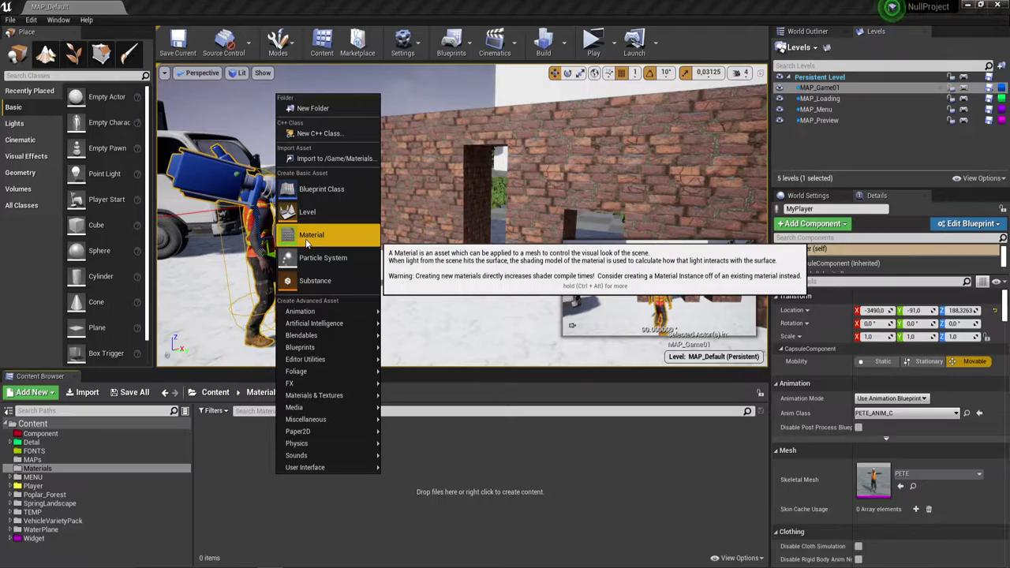
{"action": "left_click", "coordinate": [313, 234]}
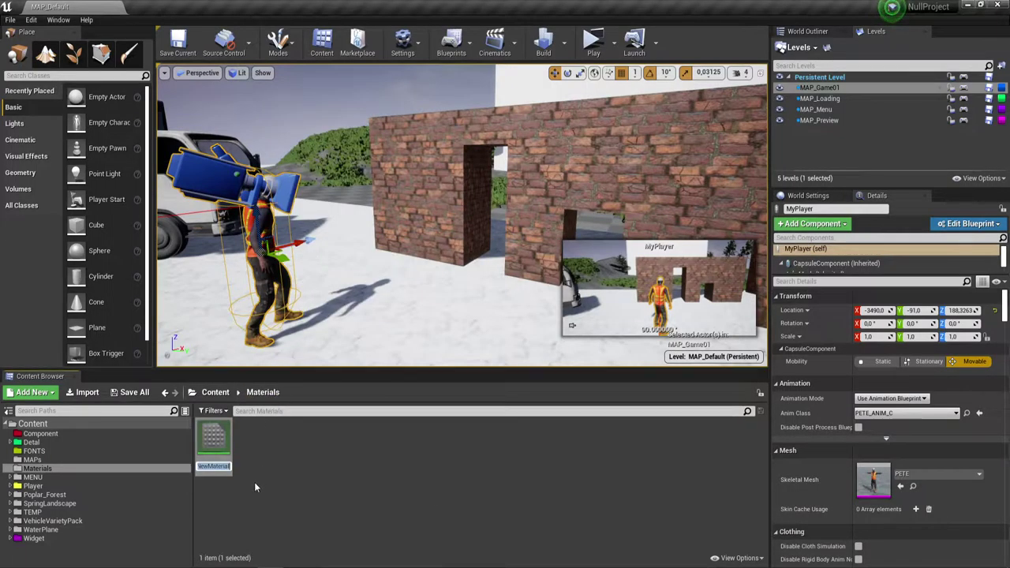
Name the new material VertexPaintR
{"action": "key", "text": "BackSpace"}
{"action": "type", "text": "VERTE"}
{"action": "key", "text": "BackSpace"}
{"action": "key", "text": "BackSpace"}
{"action": "key", "text": "BackSpace"}
{"action": "key", "text": "BackSpace"}
{"action": "key", "text": "BackSpace"}
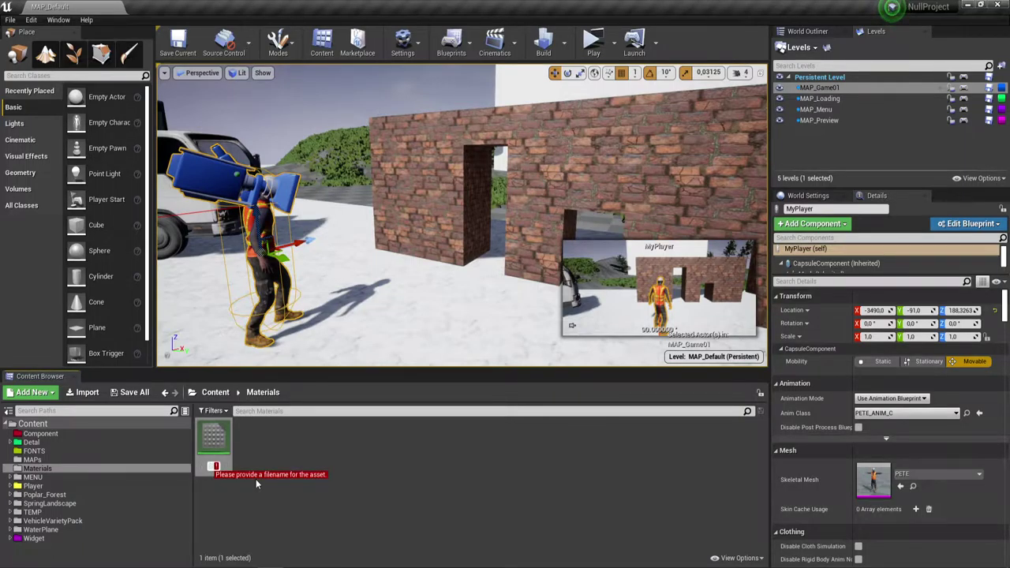
{"action": "type", "text": "Ver"}
{"action": "type", "text": "texF"}
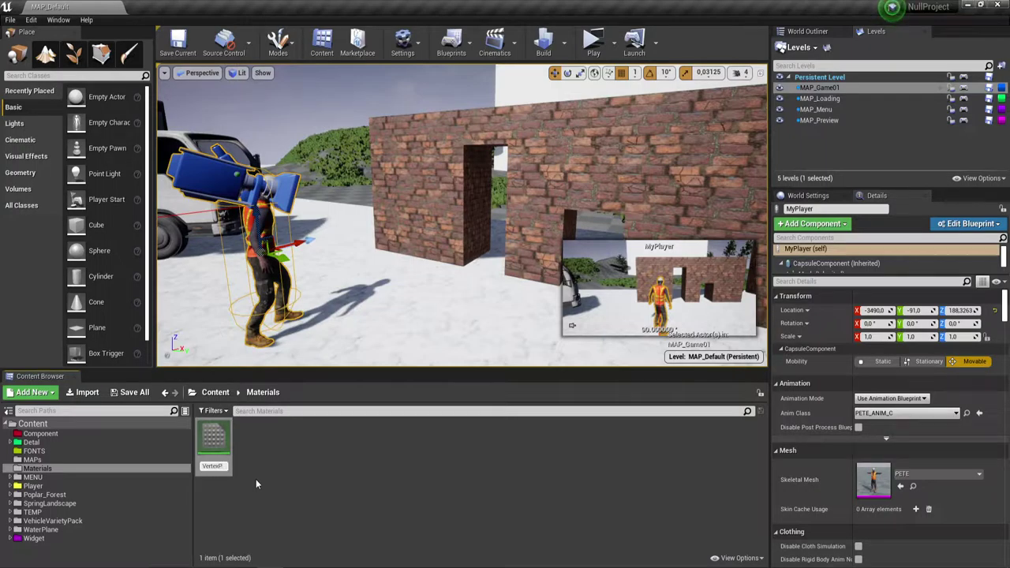
{"action": "type", "text": "aint"}
{"action": "key", "text": "Return"}
{"action": "type", "text": "tR"}
{"action": "key", "text": "Return"}
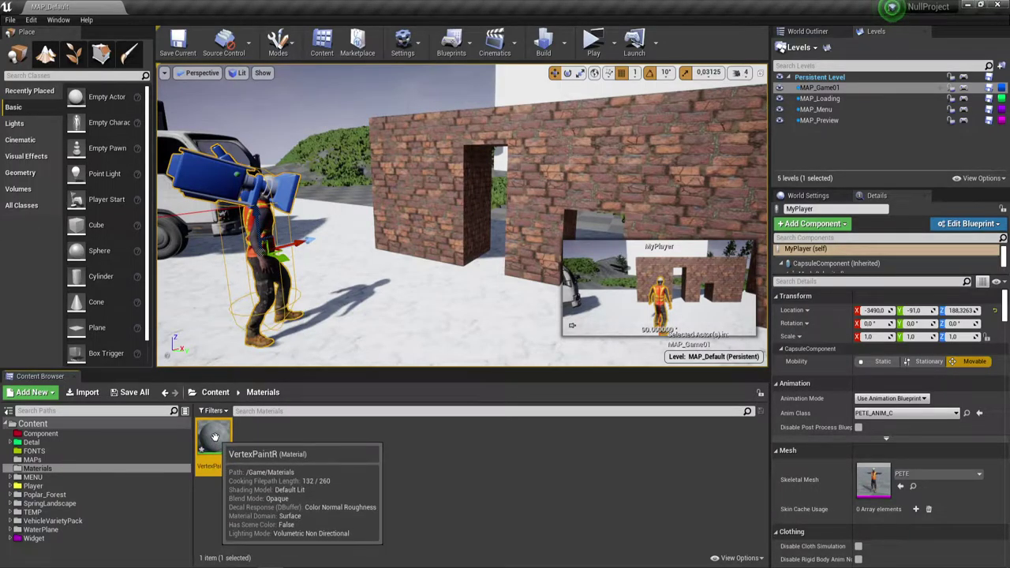
Open the VertexPaintR material, dock its editor as a tab beside MAP_Default, and return to the level
{"action": "double_click", "coordinate": [214, 437]}
{"action": "left_click_drag", "start_coordinate": [555, 123], "coordinate": [162, 7]}
{"action": "left_click", "coordinate": [51, 7]}
{"action": "left_click", "coordinate": [291, 480]}
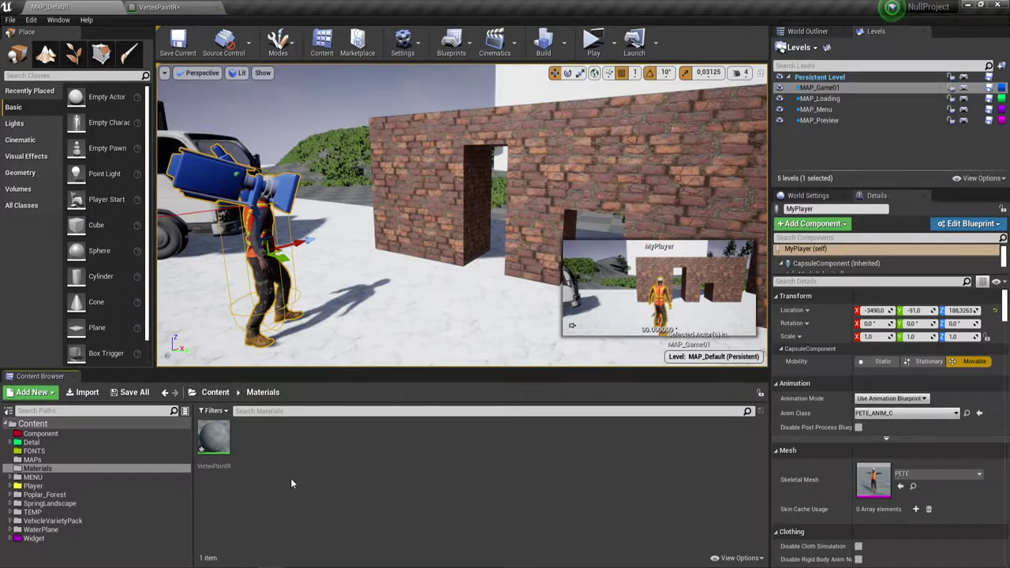
Switch to Chrome and open a dark rock texture from the Yandex image results for seamless stone textures
{"action": "right_click", "coordinate": [290, 478]}
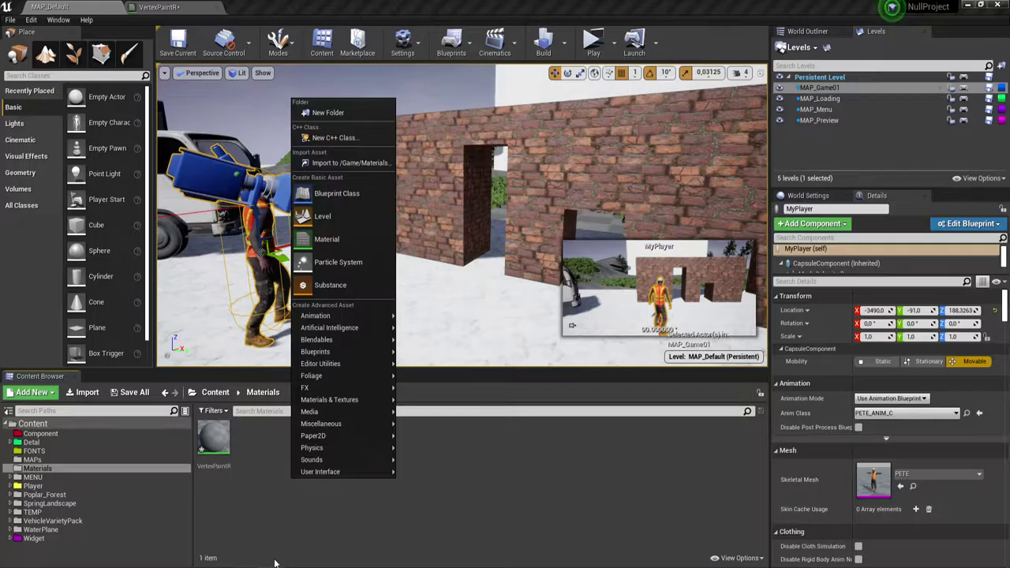
{"action": "left_click", "coordinate": [141, 565]}
{"action": "left_click", "coordinate": [168, 530]}
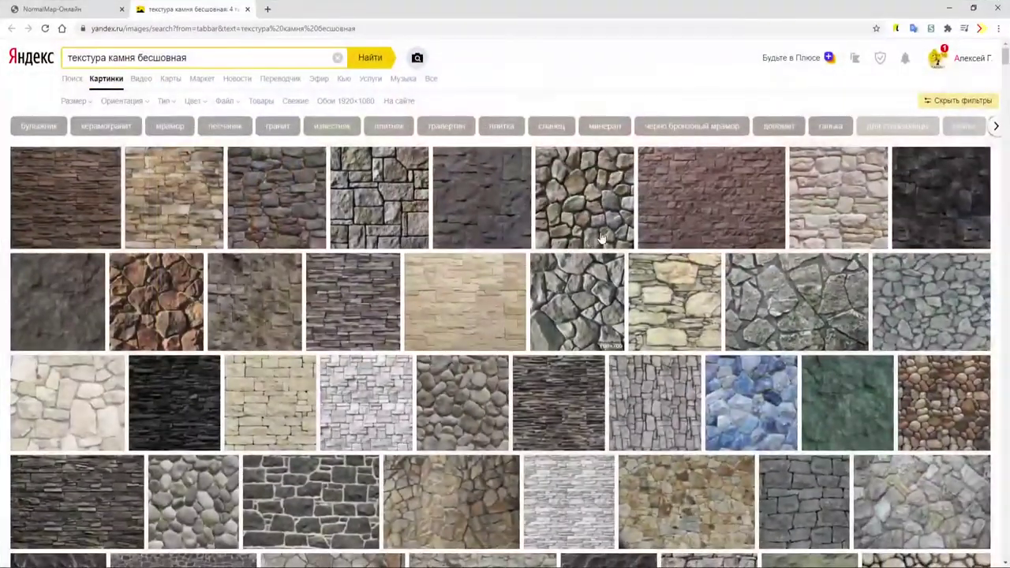
{"action": "left_click", "coordinate": [260, 57]}
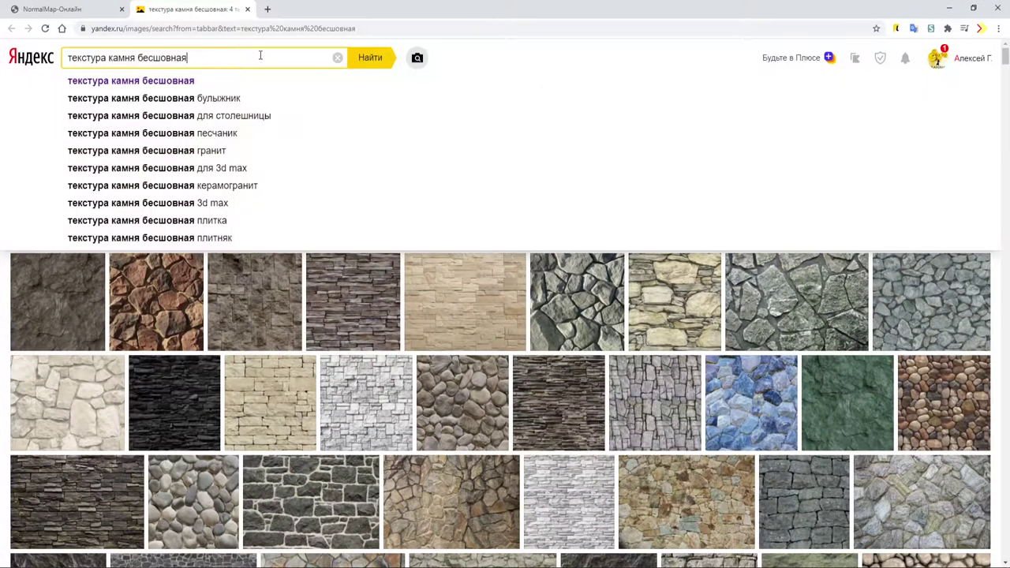
{"action": "scroll", "coordinate": [500, 168], "scroll_direction": "down", "scroll_amount": 5}
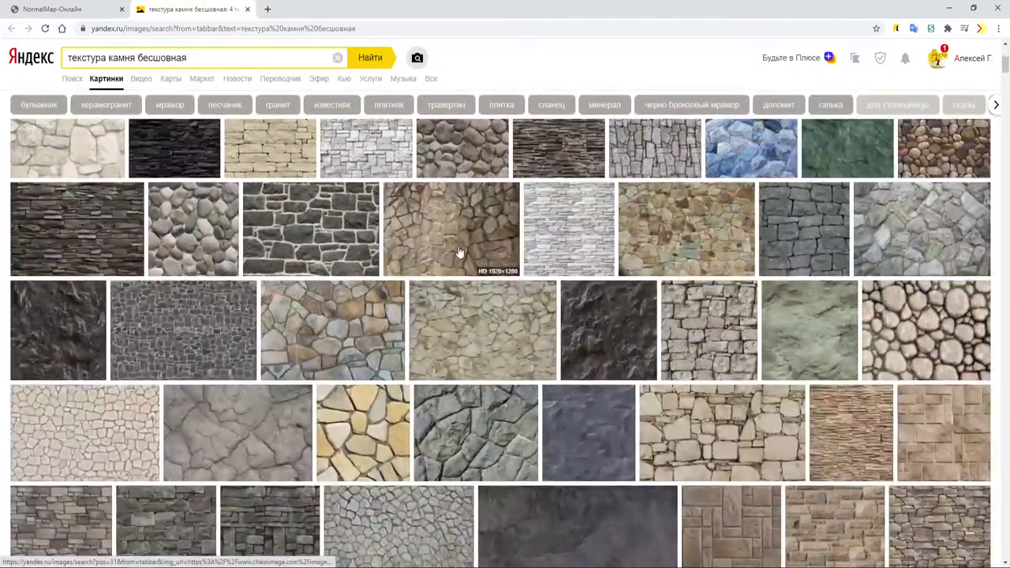
{"action": "scroll", "coordinate": [457, 260], "scroll_direction": "up", "scroll_amount": 4}
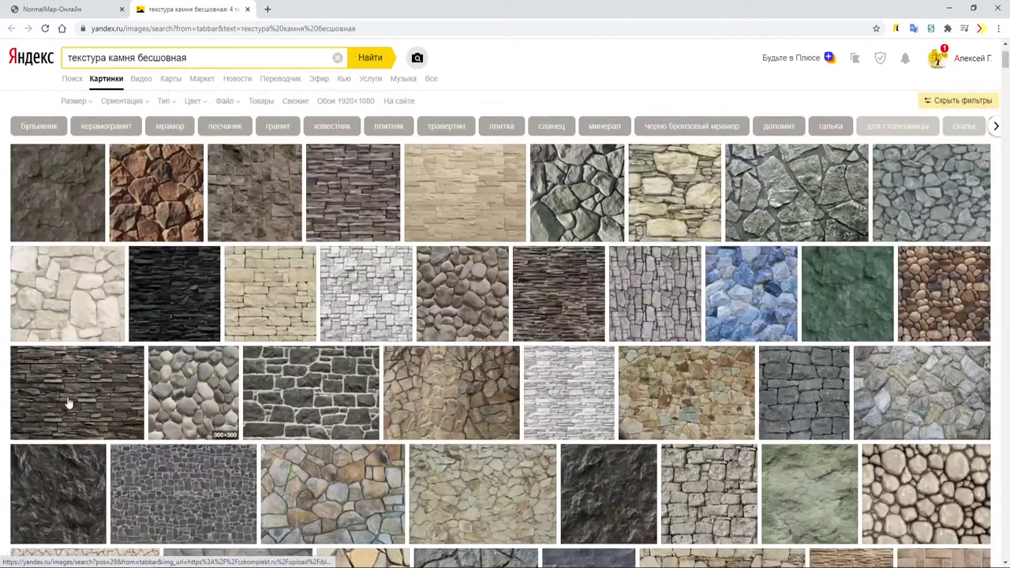
{"action": "left_click", "coordinate": [38, 486]}
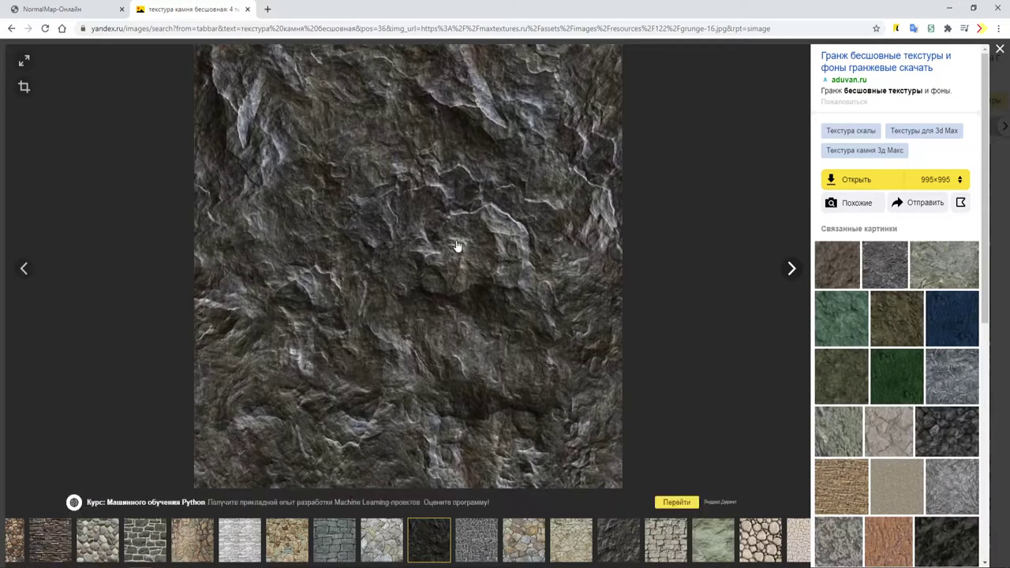
Save the dark rock texture image as stone2.jpg in the project's TEMP folder
{"action": "right_click", "coordinate": [440, 240]}
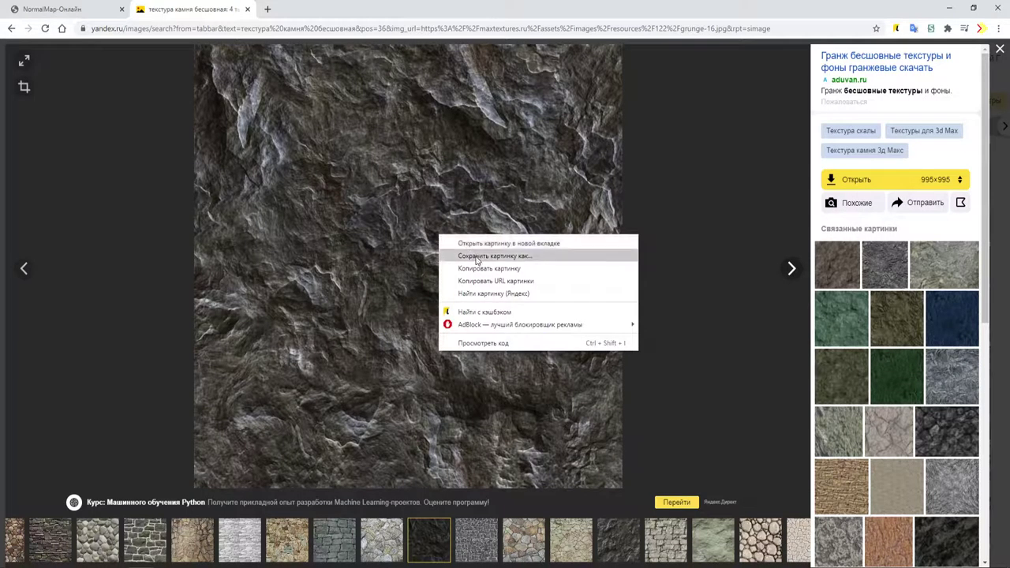
{"action": "left_click", "coordinate": [477, 259]}
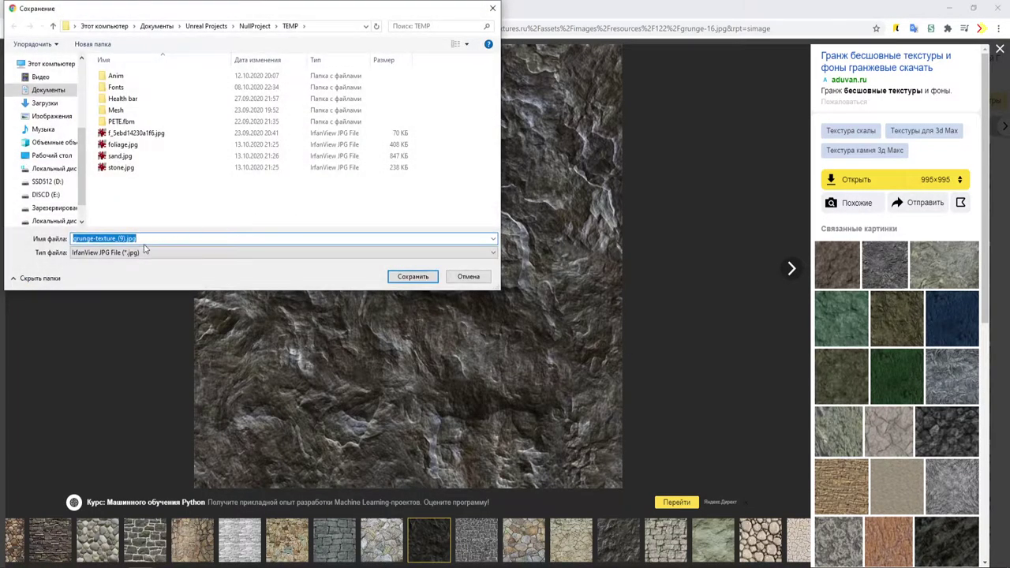
{"action": "left_click", "coordinate": [118, 167]}
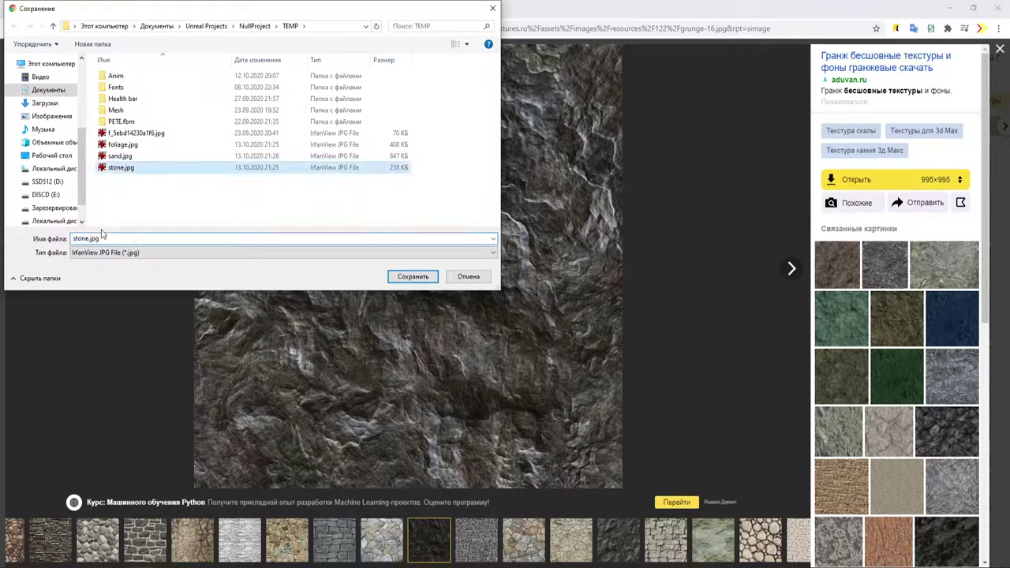
{"action": "double_click", "coordinate": [87, 238]}
{"action": "left_click", "coordinate": [85, 238]}
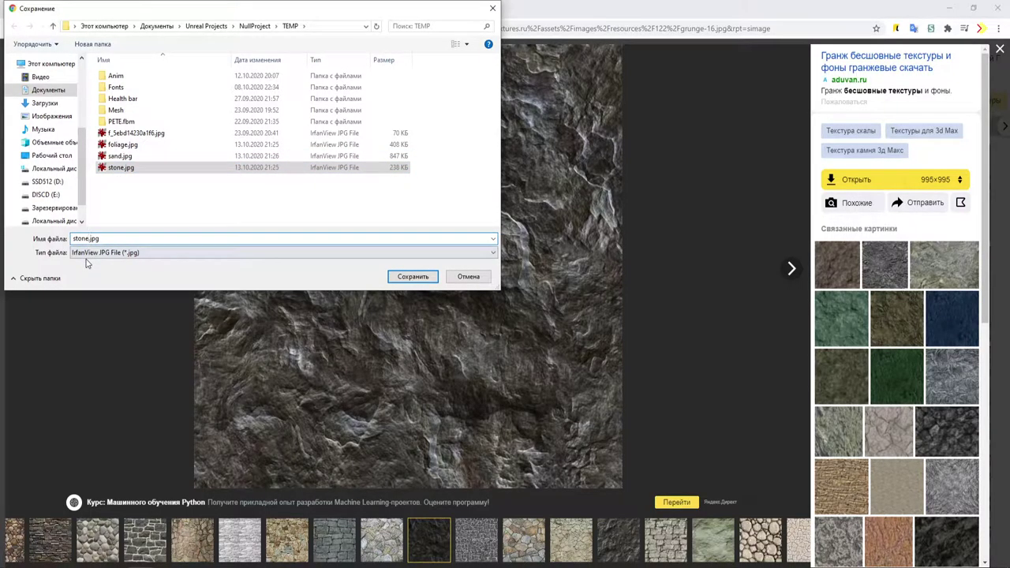
{"action": "type", "text": "2"}
{"action": "left_click", "coordinate": [413, 277]}
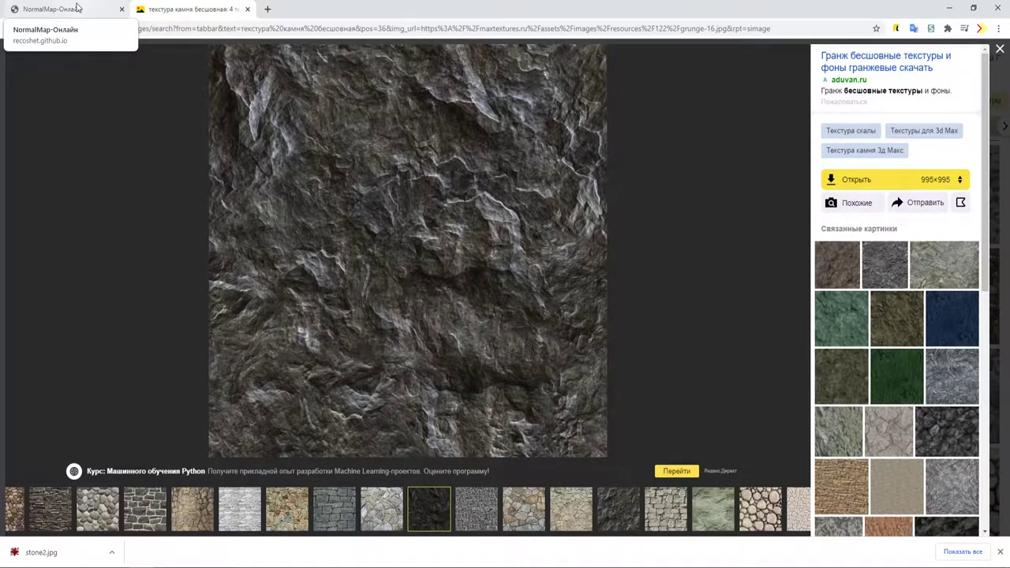
Switch to the NormalMap-Online page and open the file chooser for the source height map
{"action": "left_click", "coordinate": [78, 8]}
{"action": "left_click", "coordinate": [316, 28]}
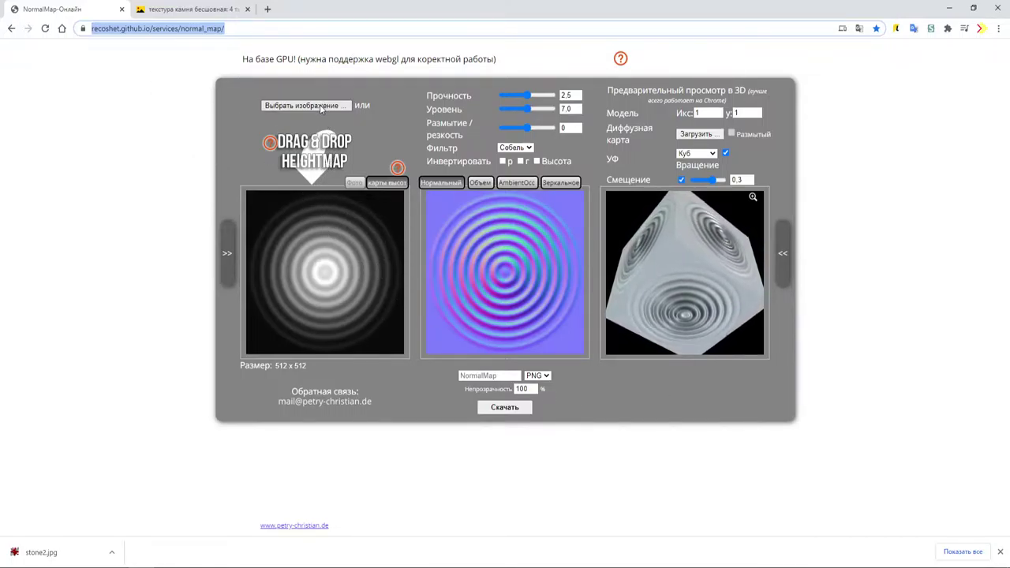
{"action": "left_click", "coordinate": [321, 105]}
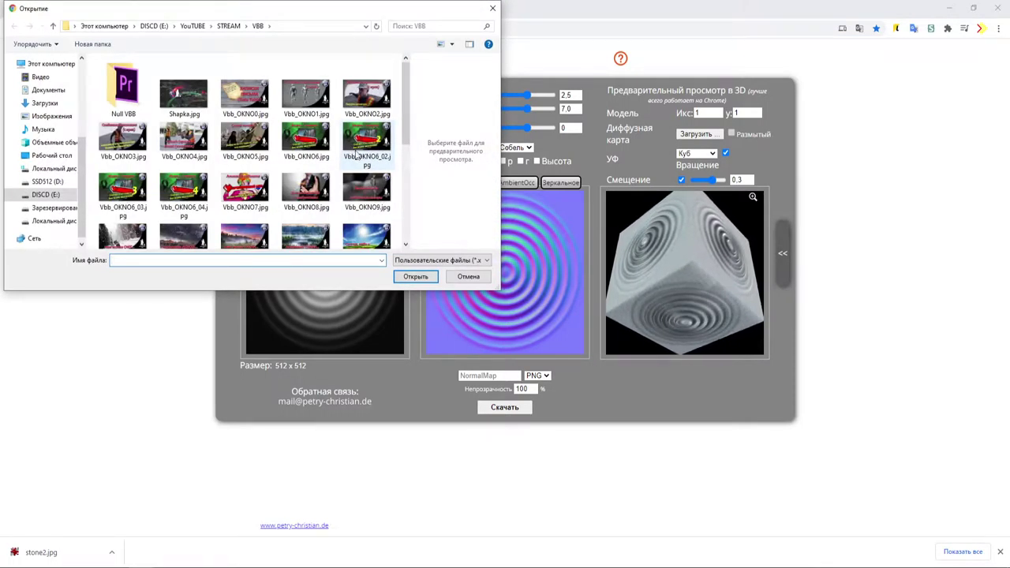
Browse to the TEMP folder under Documents, Unreal Projects, NullProject
{"action": "scroll", "coordinate": [352, 154], "scroll_direction": "down", "scroll_amount": 3}
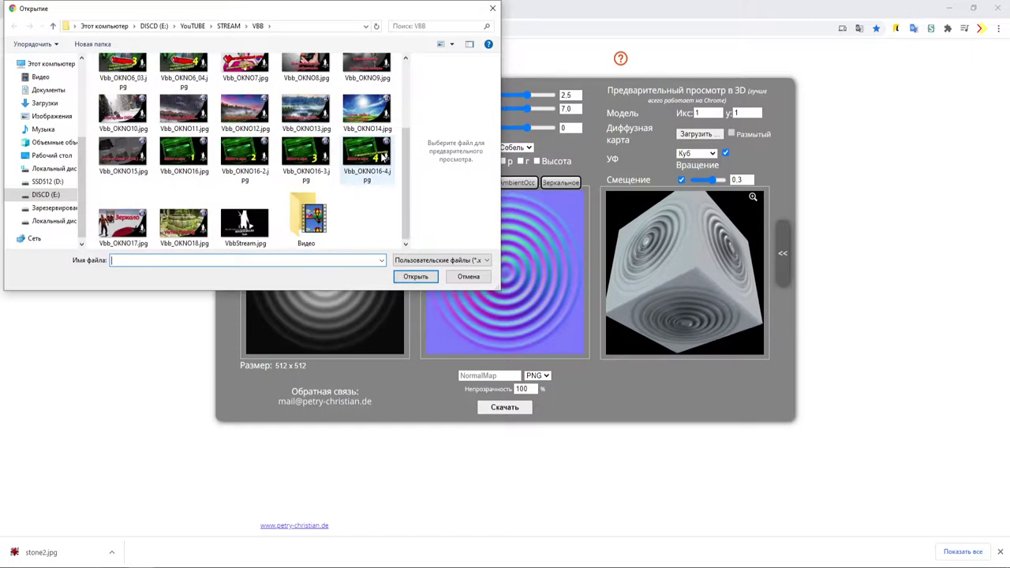
{"action": "left_click", "coordinate": [49, 90]}
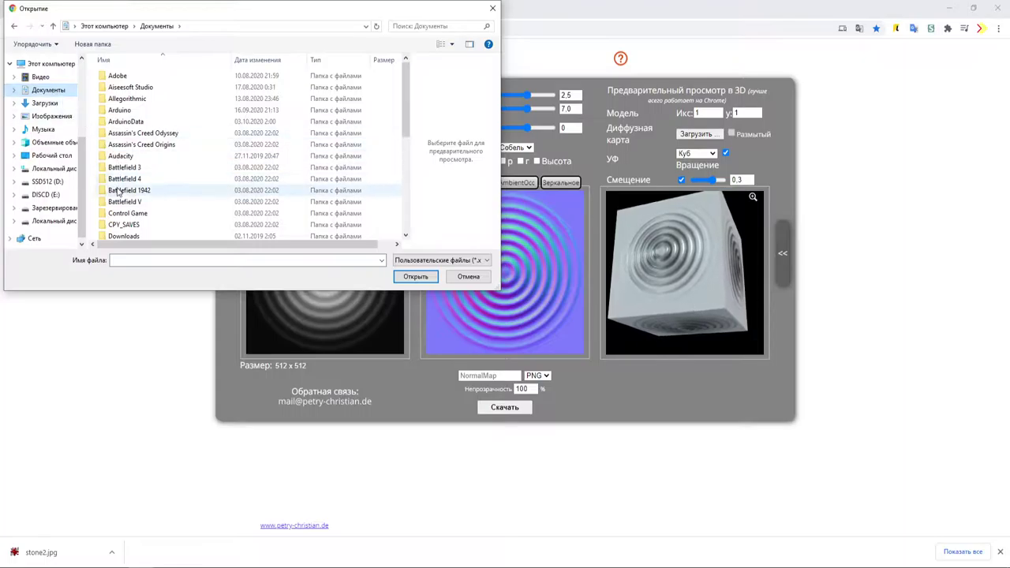
{"action": "scroll", "coordinate": [119, 197], "scroll_direction": "down", "scroll_amount": 8}
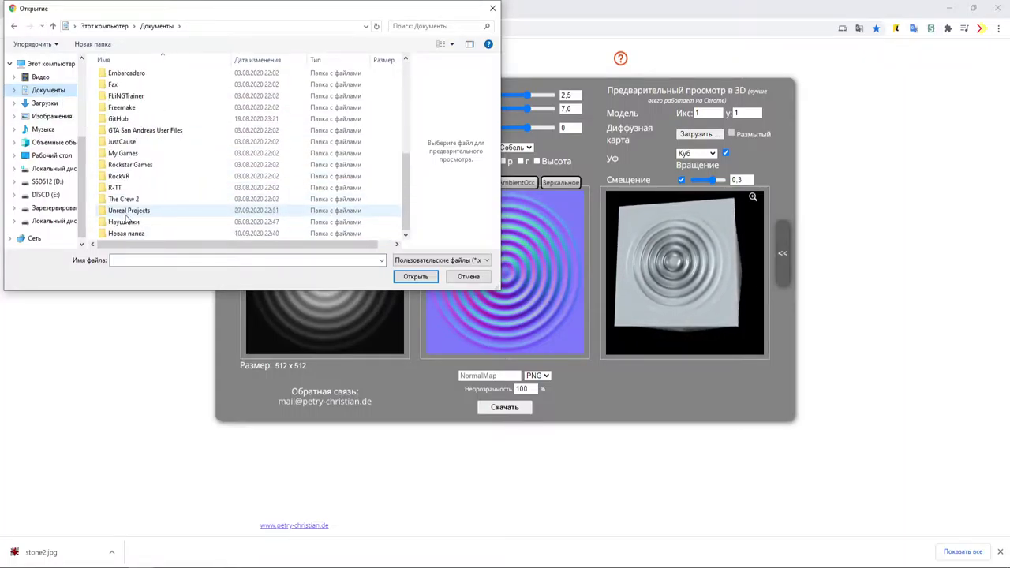
{"action": "double_click", "coordinate": [131, 211]}
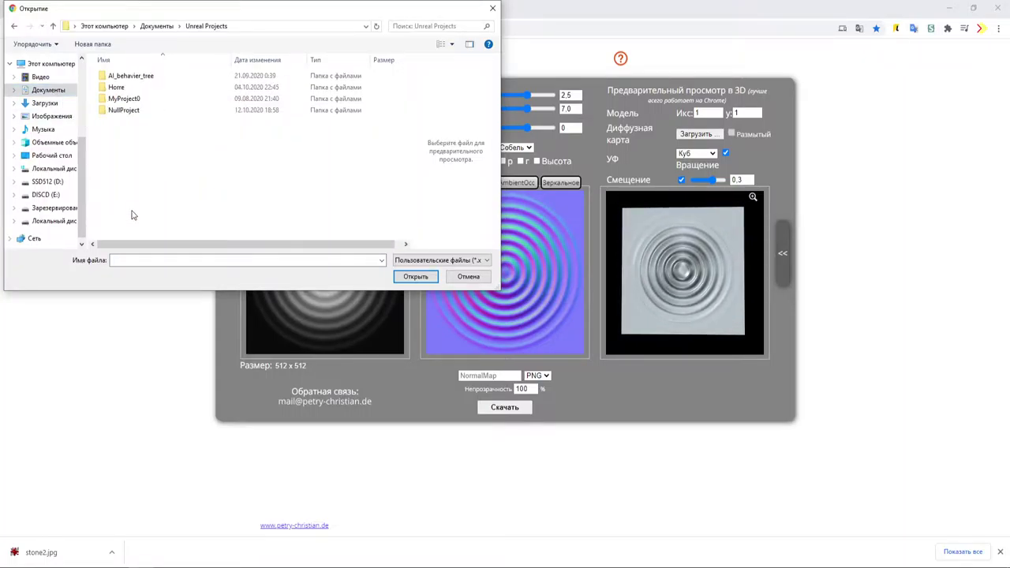
{"action": "double_click", "coordinate": [124, 111]}
{"action": "left_click", "coordinate": [124, 135]}
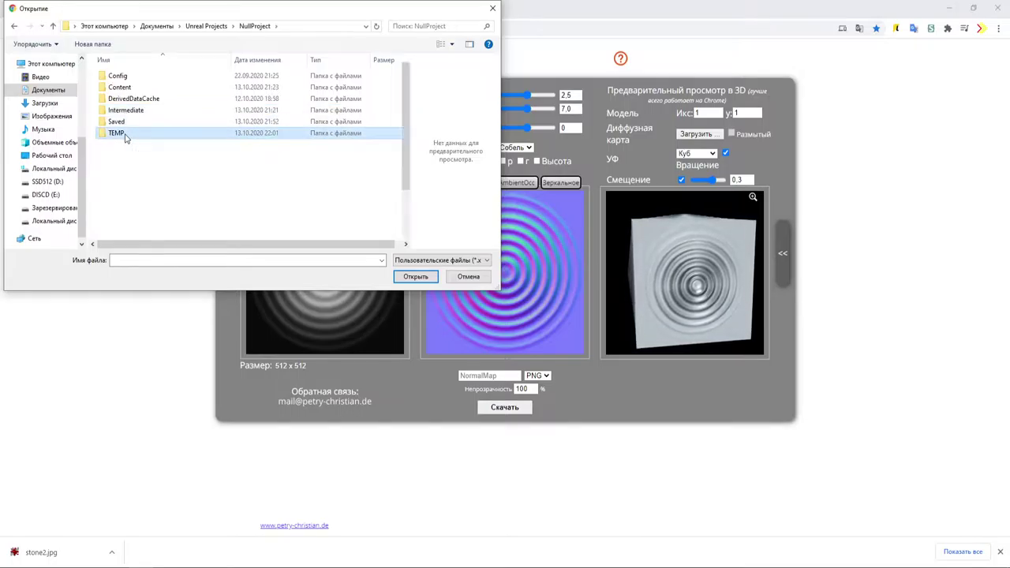
{"action": "double_click", "coordinate": [123, 135]}
Load stone.jpg as the height map image
{"action": "scroll", "coordinate": [255, 206], "scroll_direction": "down", "scroll_amount": 2}
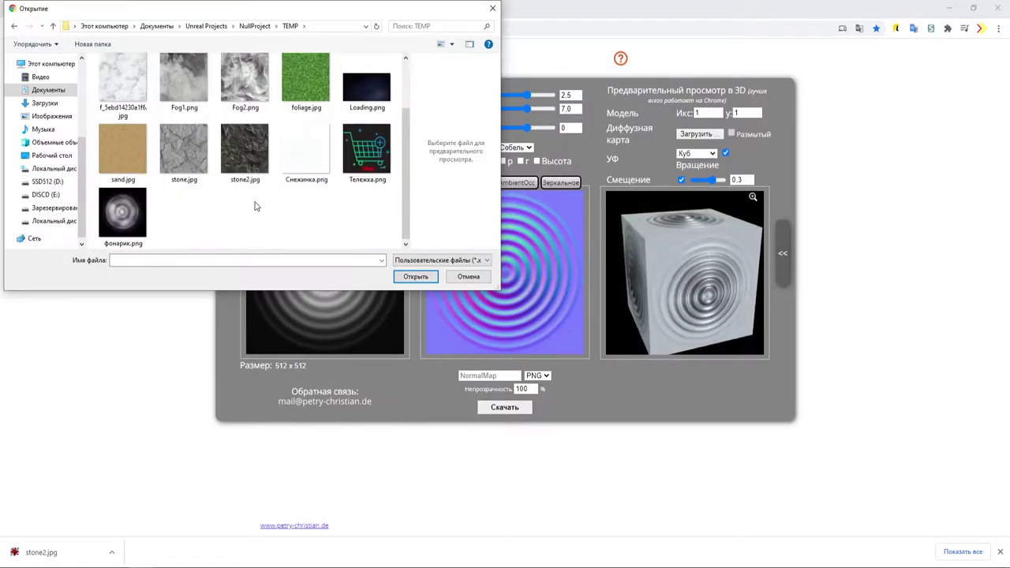
{"action": "left_click", "coordinate": [180, 153]}
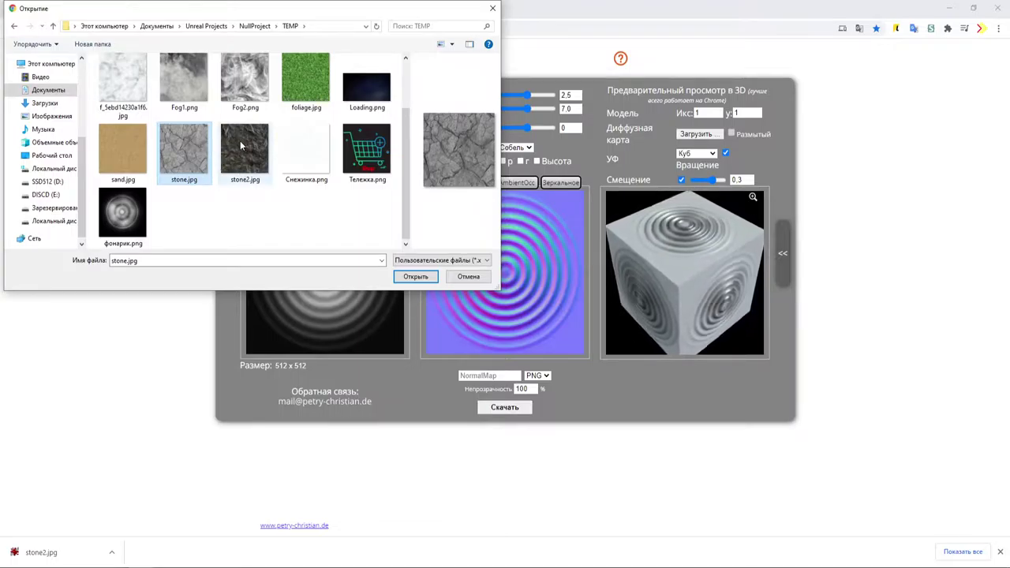
{"action": "left_click", "coordinate": [415, 277]}
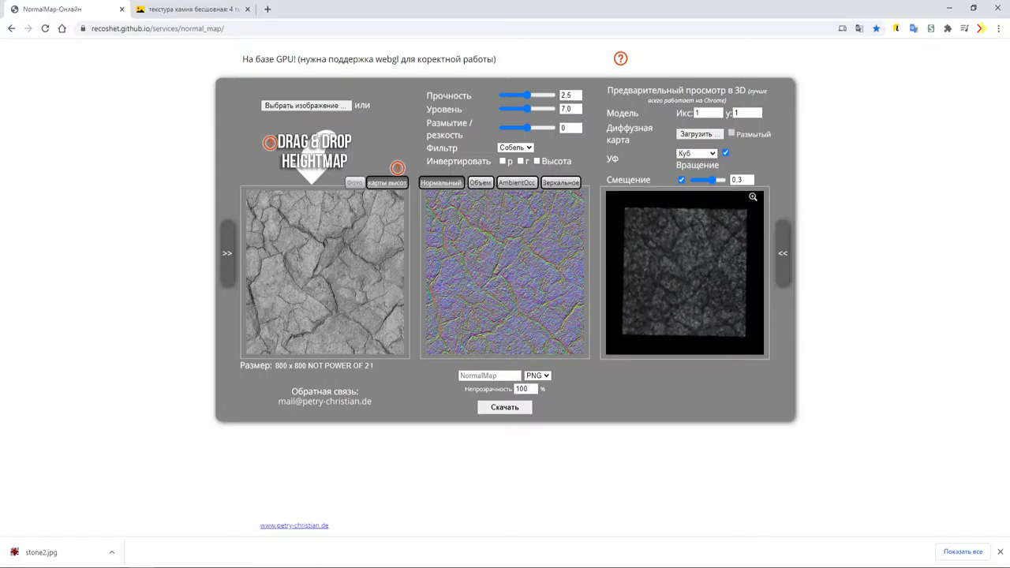
Compare the ambient occlusion, displacement, specular and normal maps generated from the stone texture
{"action": "left_click", "coordinate": [517, 183]}
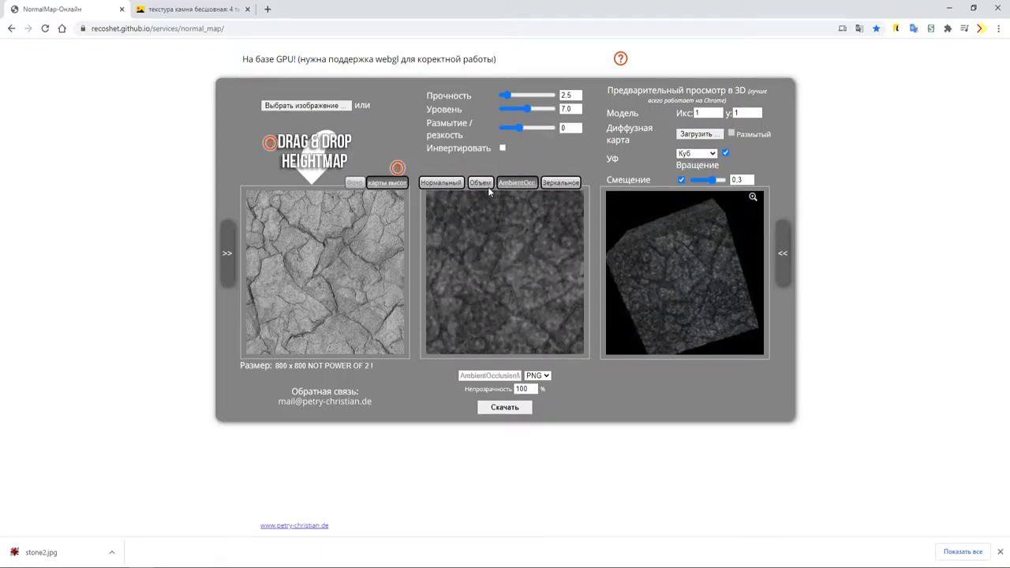
{"action": "left_click", "coordinate": [483, 184]}
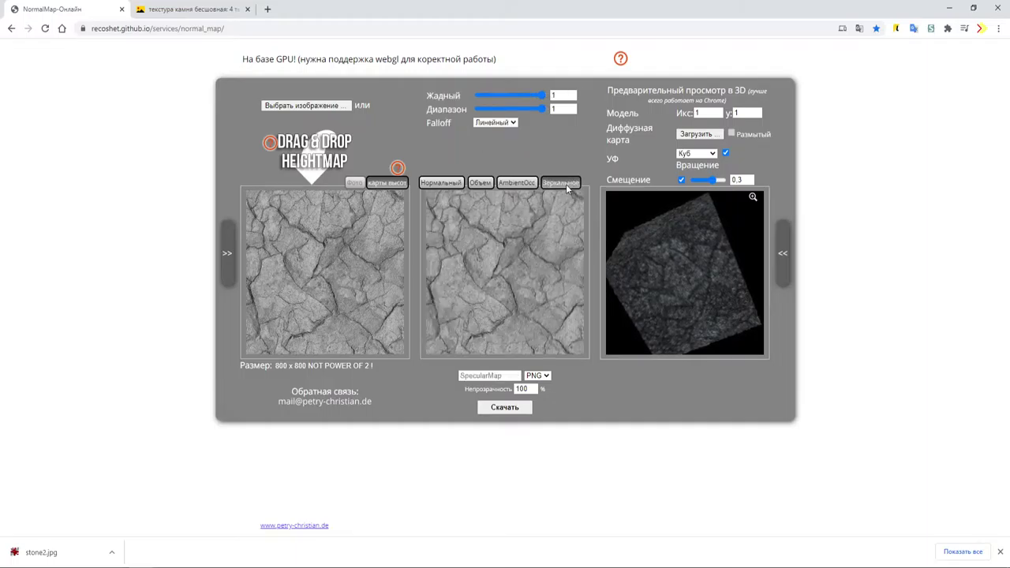
{"action": "left_click", "coordinate": [483, 182]}
{"action": "left_click", "coordinate": [440, 182]}
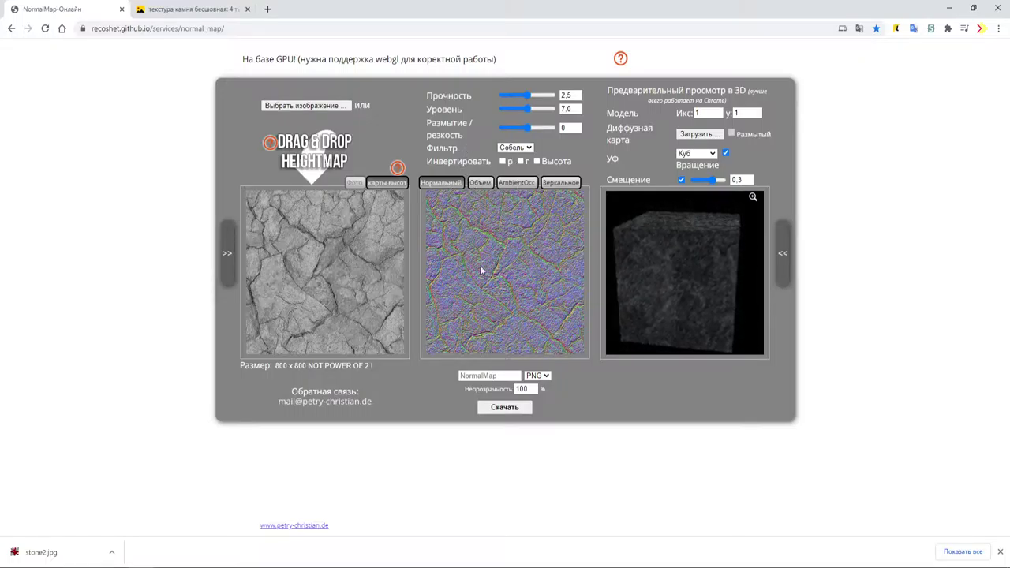
{"action": "left_click", "coordinate": [489, 375]}
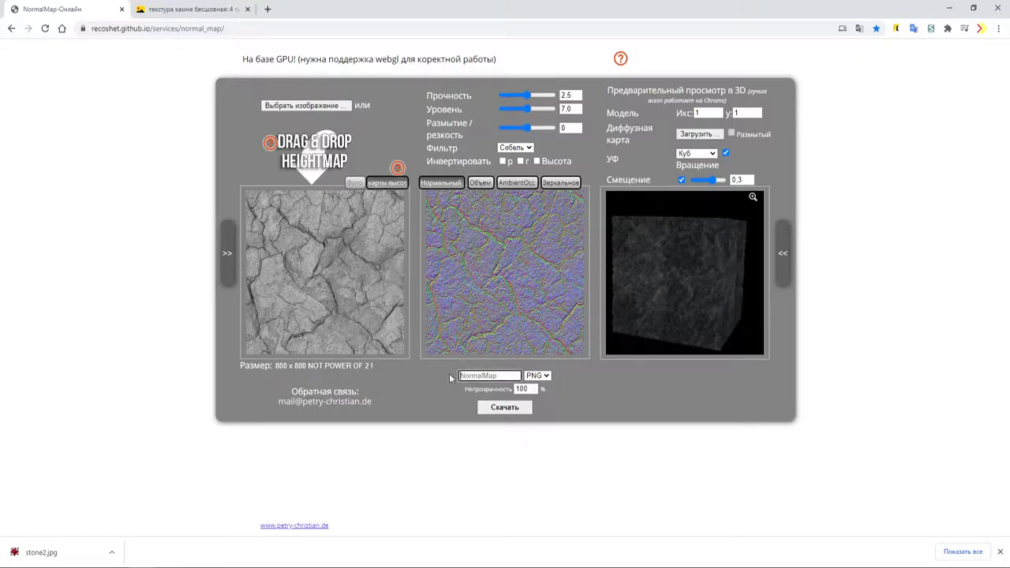
{"action": "left_click", "coordinate": [529, 183]}
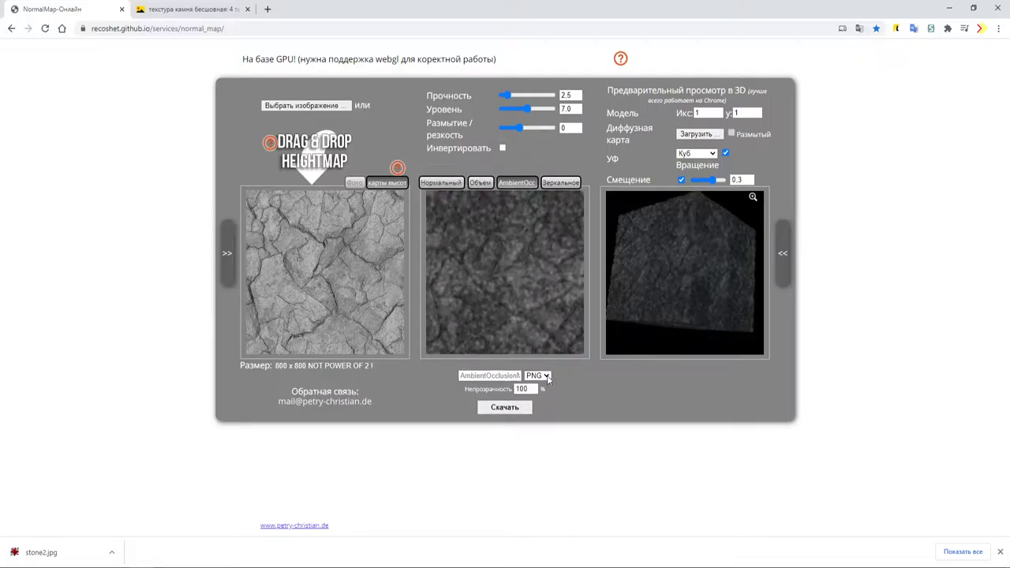
Show the normal map generated from the stone texture and start downloading it as a PNG
{"action": "left_click", "coordinate": [446, 183]}
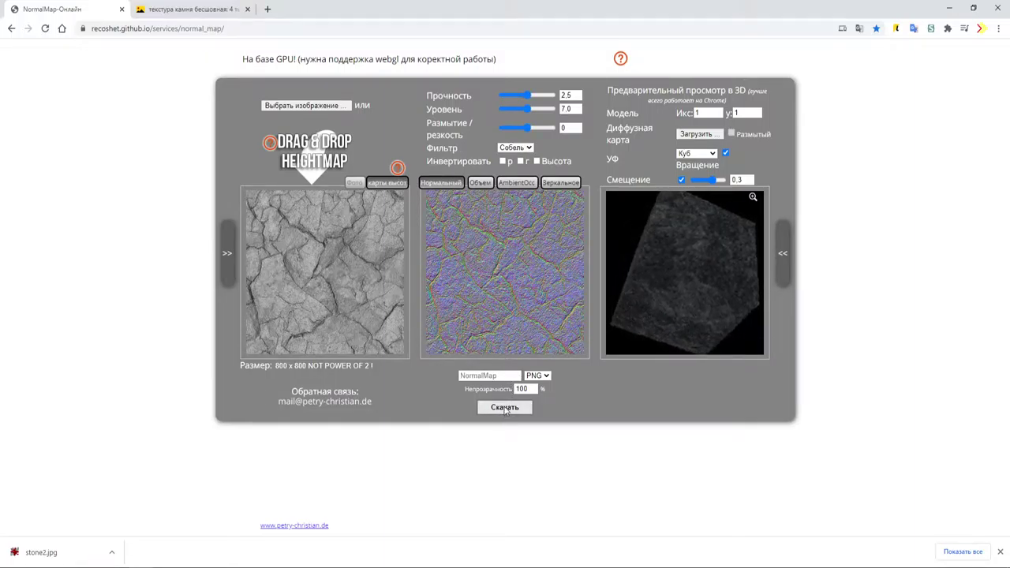
{"action": "left_click", "coordinate": [200, 29]}
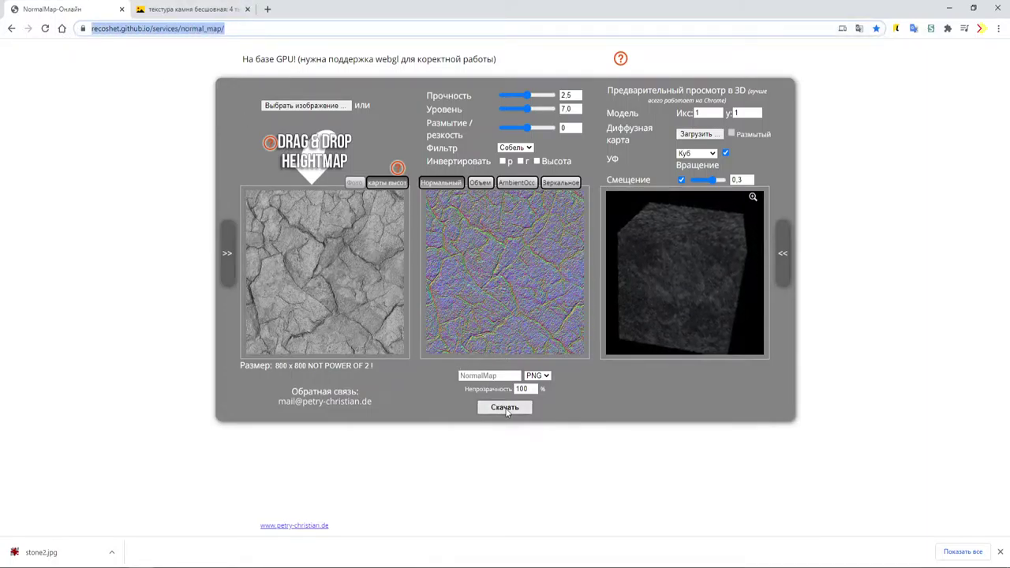
{"action": "left_click", "coordinate": [506, 410]}
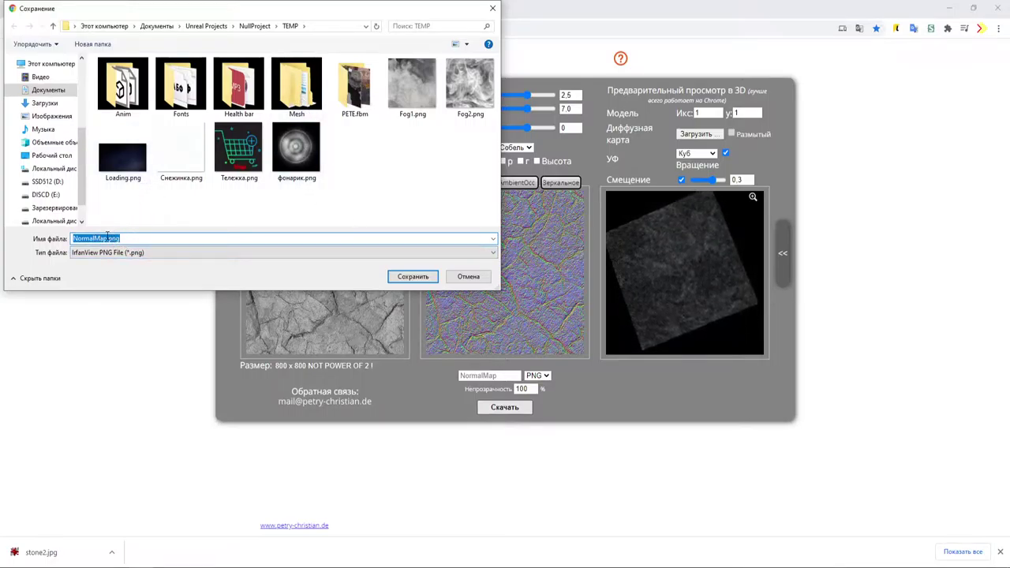
Save the normal map in the TEMP folder as stoneNormal.png, basing the name on the existing stone.jpg
{"action": "left_click", "coordinate": [131, 254]}
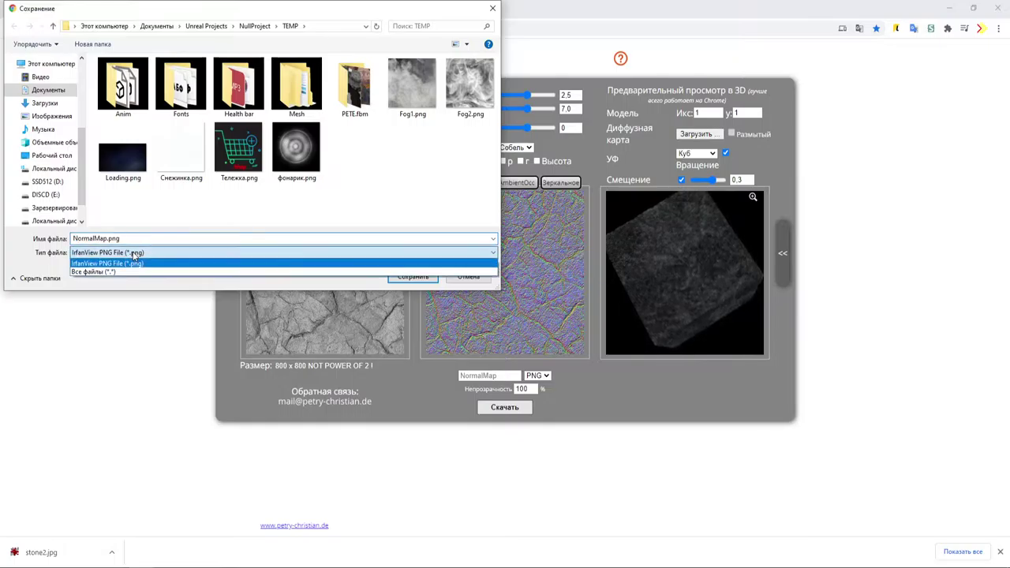
{"action": "left_click", "coordinate": [124, 263]}
{"action": "scroll", "coordinate": [315, 197], "scroll_direction": "down", "scroll_amount": 3}
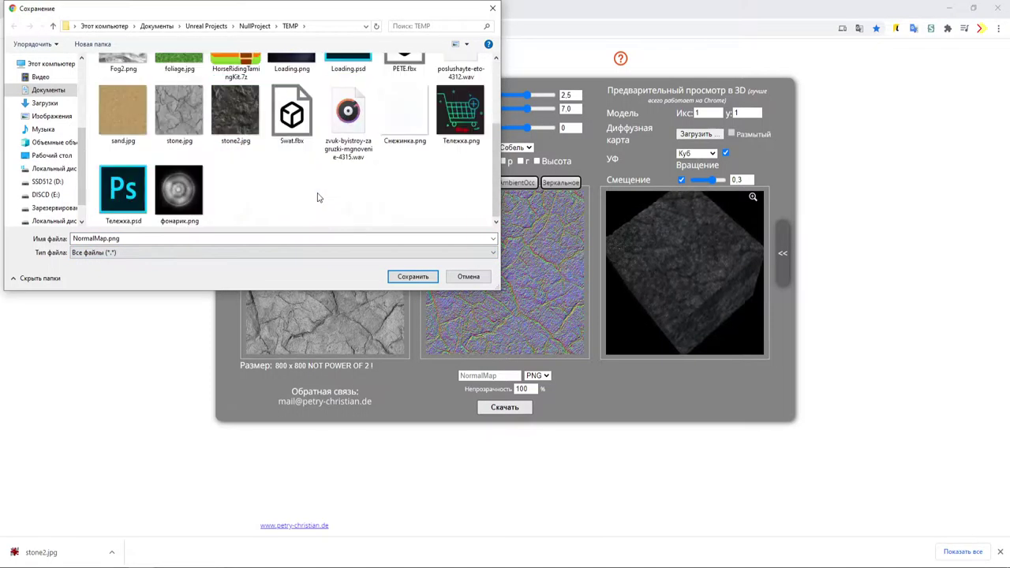
{"action": "scroll", "coordinate": [316, 196], "scroll_direction": "up", "scroll_amount": 1}
{"action": "left_click", "coordinate": [172, 161]}
{"action": "left_click", "coordinate": [89, 238]}
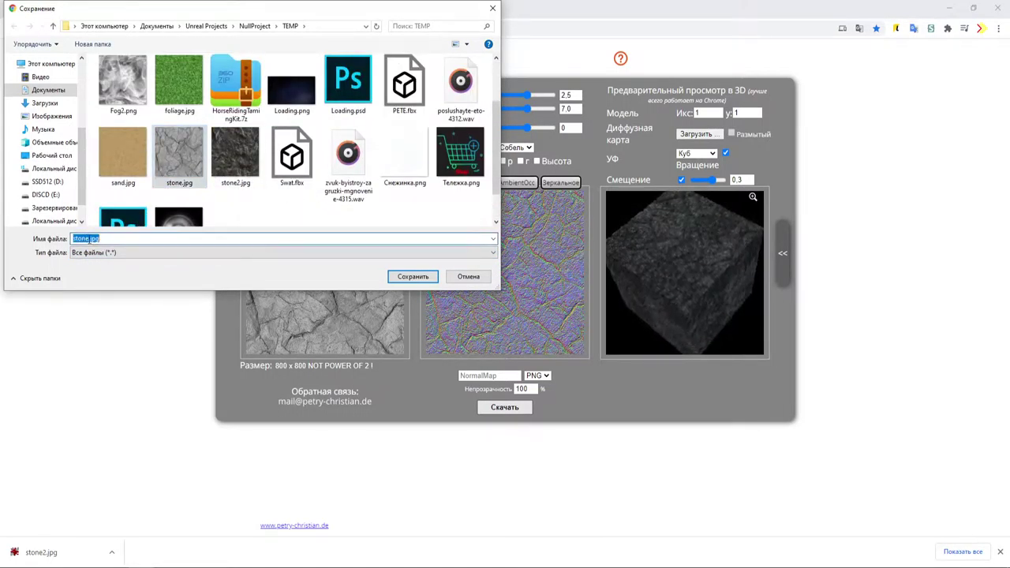
{"action": "left_click", "coordinate": [89, 238]}
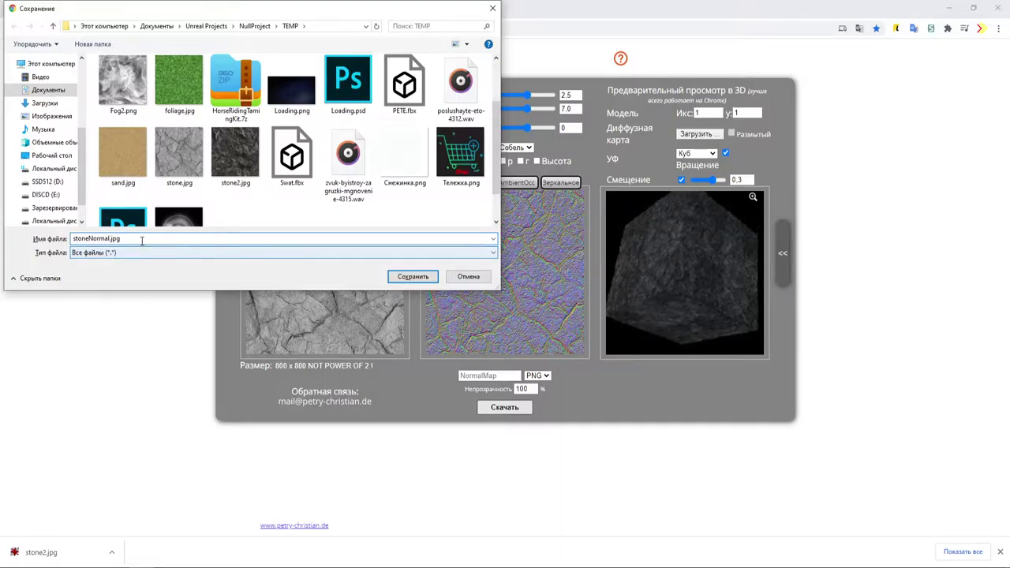
{"action": "left_click", "coordinate": [120, 238]}
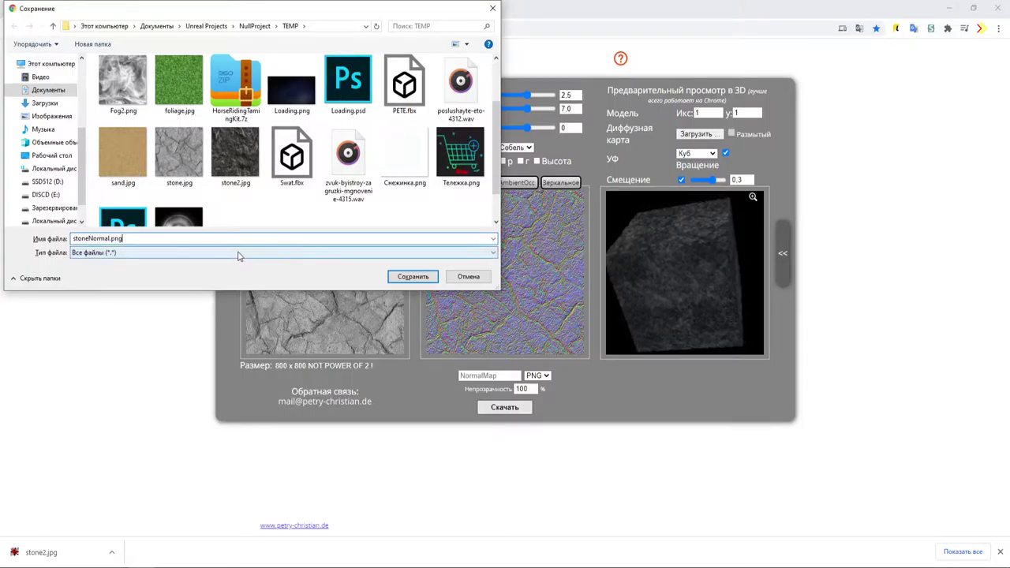
{"action": "left_click", "coordinate": [410, 276]}
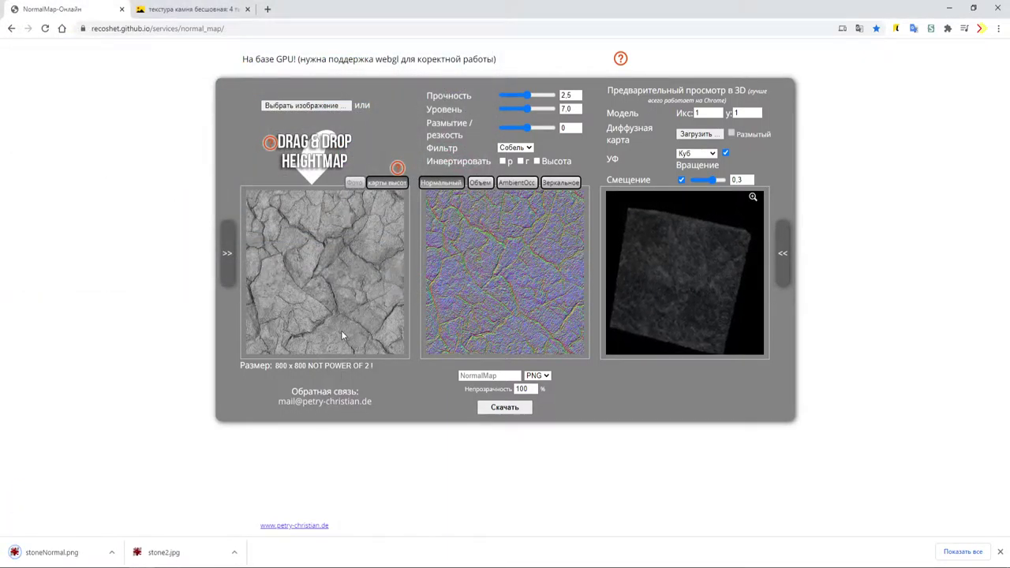
Load stone2.jpg from the TEMP folder as the new height map image
{"action": "left_click", "coordinate": [331, 108]}
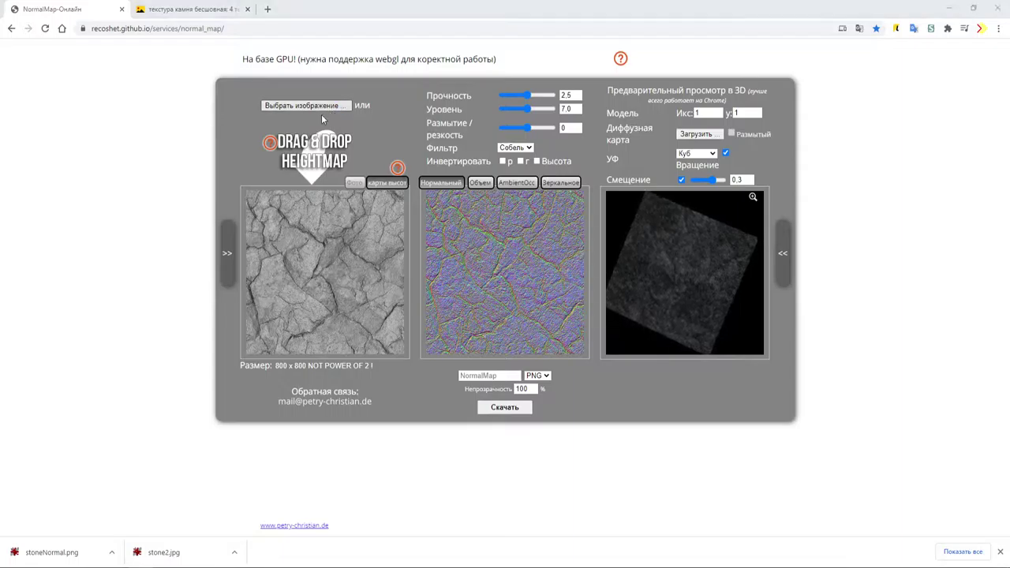
{"action": "scroll", "coordinate": [256, 224], "scroll_direction": "down", "scroll_amount": 2}
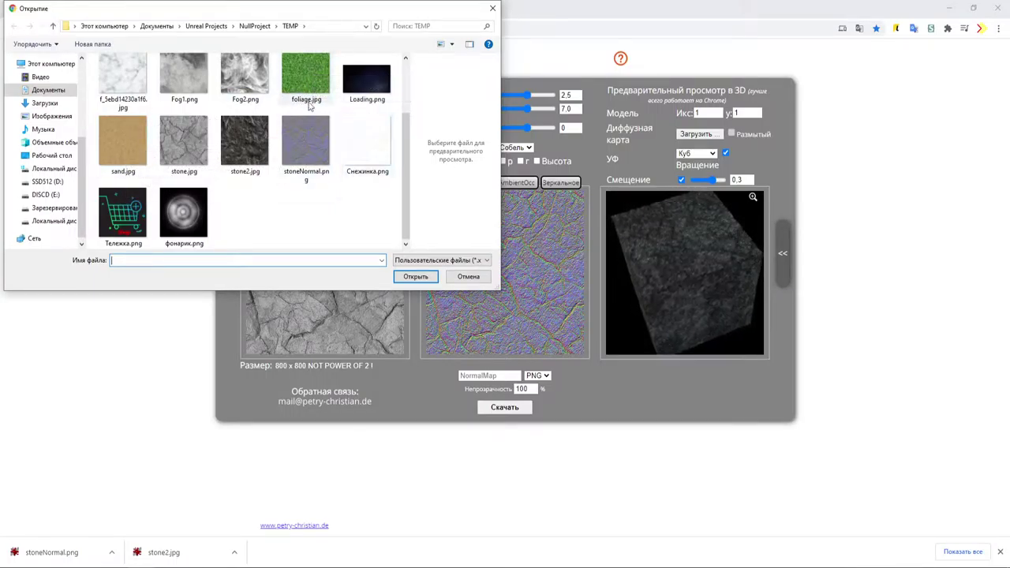
{"action": "left_click", "coordinate": [244, 135]}
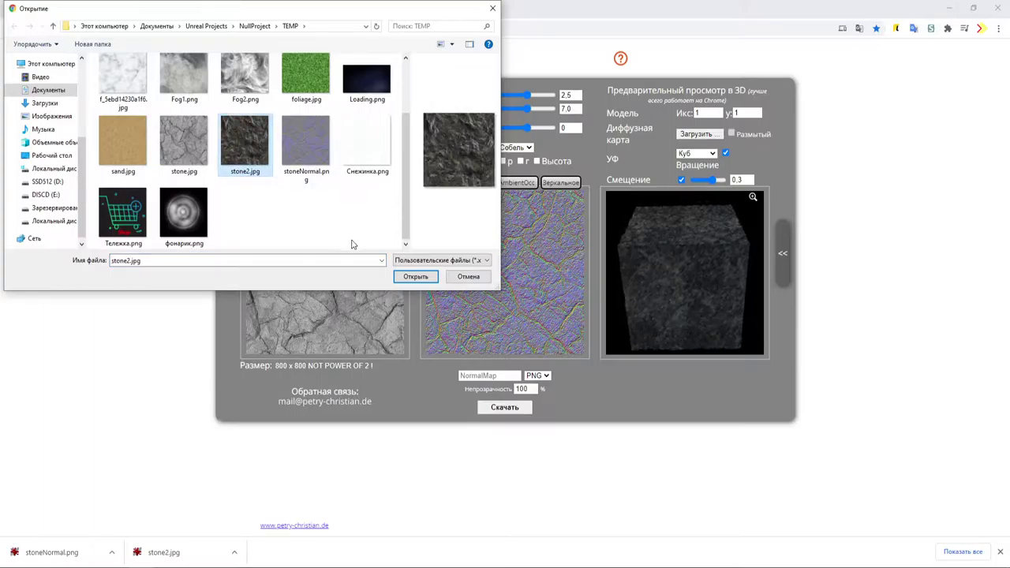
{"action": "left_click", "coordinate": [413, 276]}
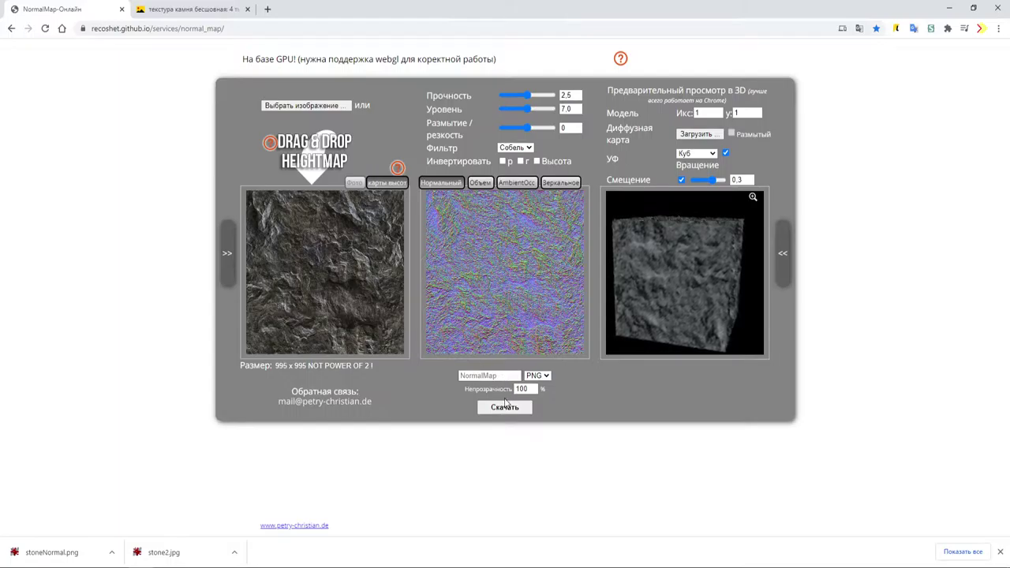
Set the normal map's blur/sharpness to -1, its level to 5.3 and its strength to about 4.2
{"action": "left_click", "coordinate": [528, 130]}
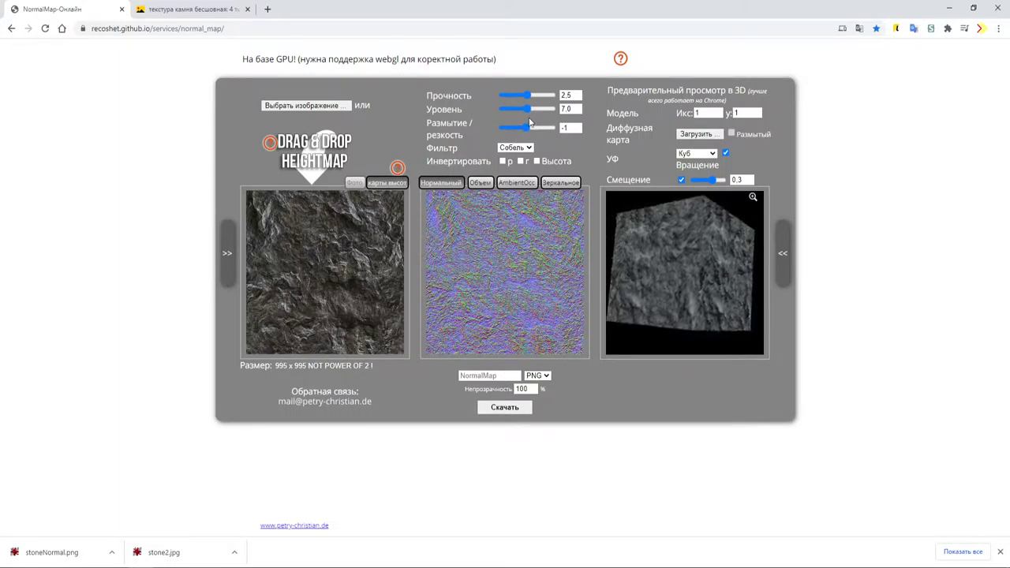
{"action": "left_click_drag", "start_coordinate": [527, 111], "coordinate": [525, 111]}
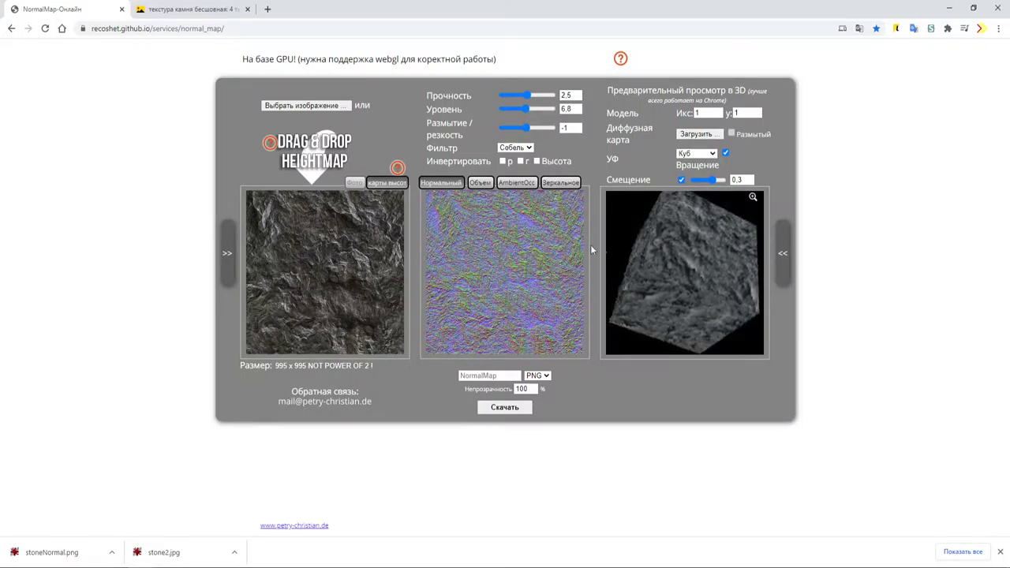
{"action": "left_click_drag", "start_coordinate": [526, 108], "coordinate": [544, 94]}
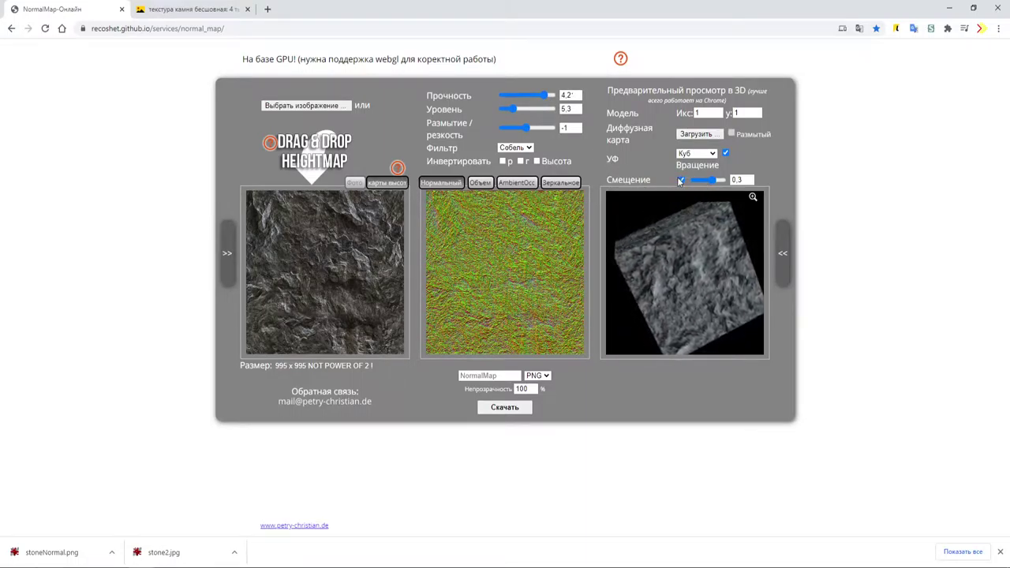
Stop the 3D preview cube's rotation and set the normal map's blur/sharpness to 1
{"action": "left_click", "coordinate": [725, 154]}
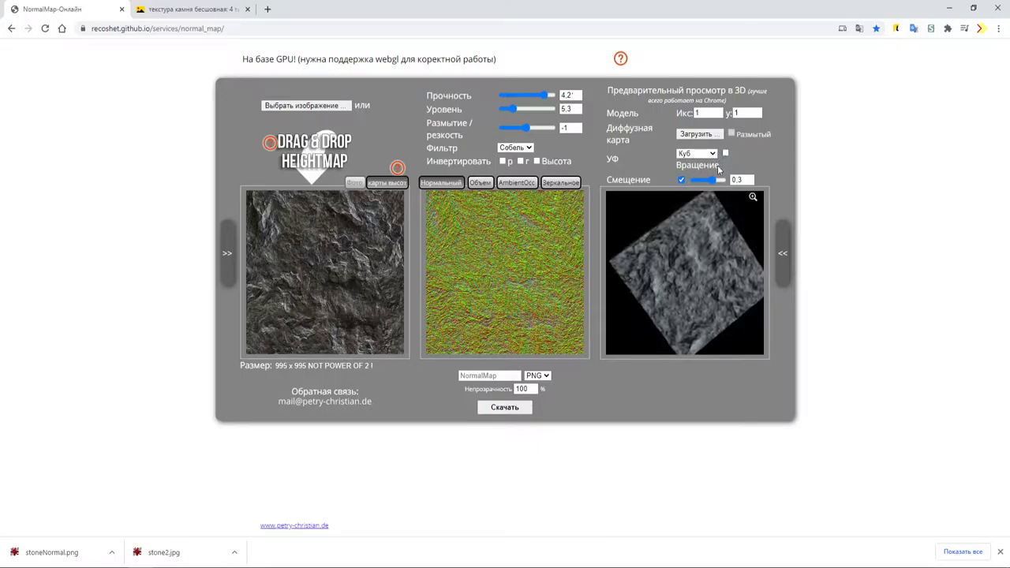
{"action": "left_click_drag", "start_coordinate": [709, 195], "coordinate": [731, 202]}
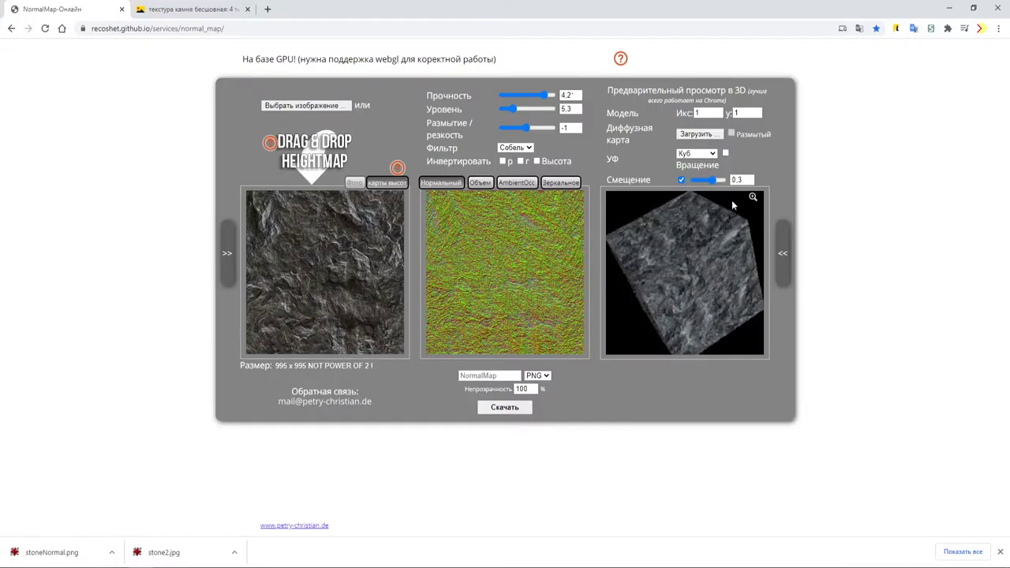
{"action": "left_click", "coordinate": [751, 197]}
{"action": "mouse_move", "coordinate": [523, 131]}
{"action": "left_mouse_down"}
{"action": "mouse_move", "coordinate": [513, 131]}
{"action": "mouse_move", "coordinate": [529, 131]}
{"action": "left_mouse_up"}
{"action": "left_click_drag", "start_coordinate": [655, 247], "coordinate": [680, 262]}
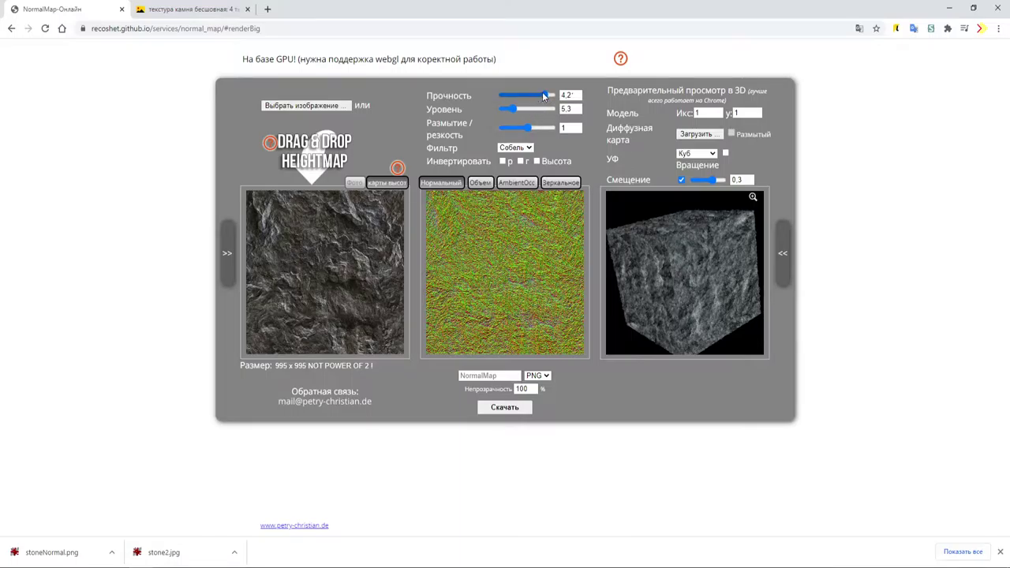
Reduce the normal map's strength to about 2.3 and save the map as StoneNormal2.png in the TEMP folder
{"action": "left_click_drag", "start_coordinate": [526, 96], "coordinate": [529, 95]}
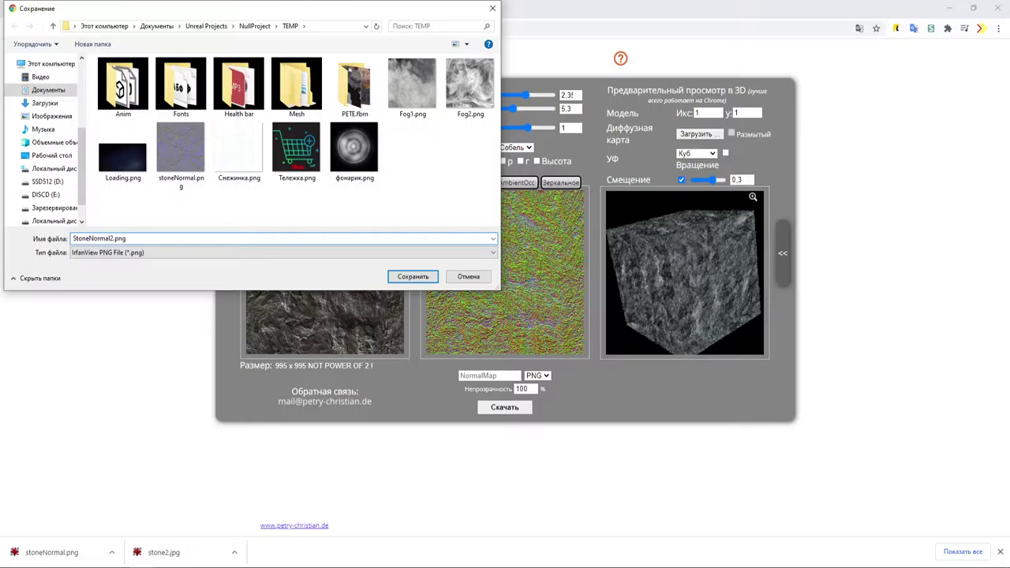
{"action": "left_click", "coordinate": [410, 277]}
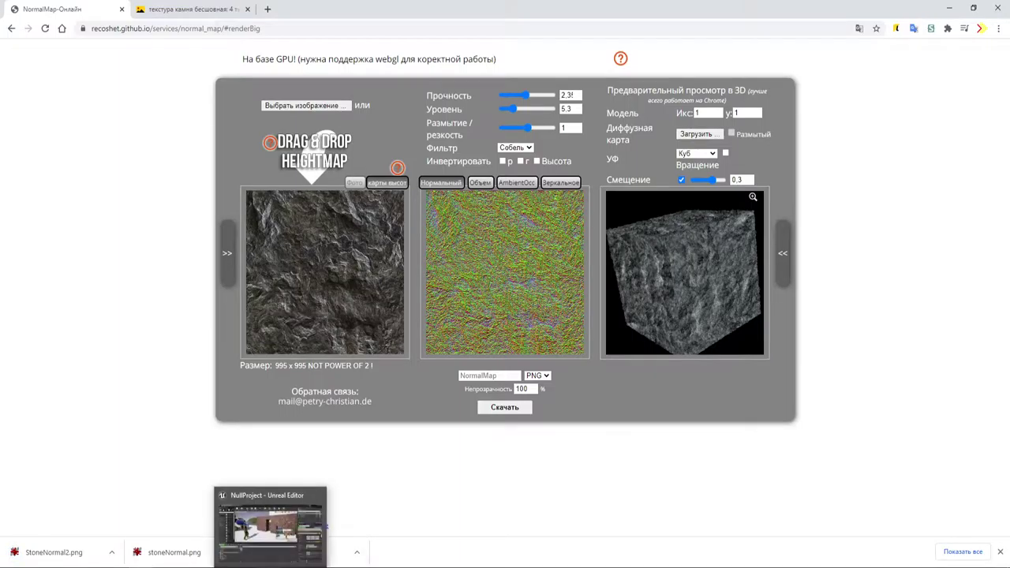
Switch to Unreal Editor and import stone.jpg, stone2.jpg, stoneNormal.png and StoneNormal2.png into the Materials folder
{"action": "left_click", "coordinate": [270, 565]}
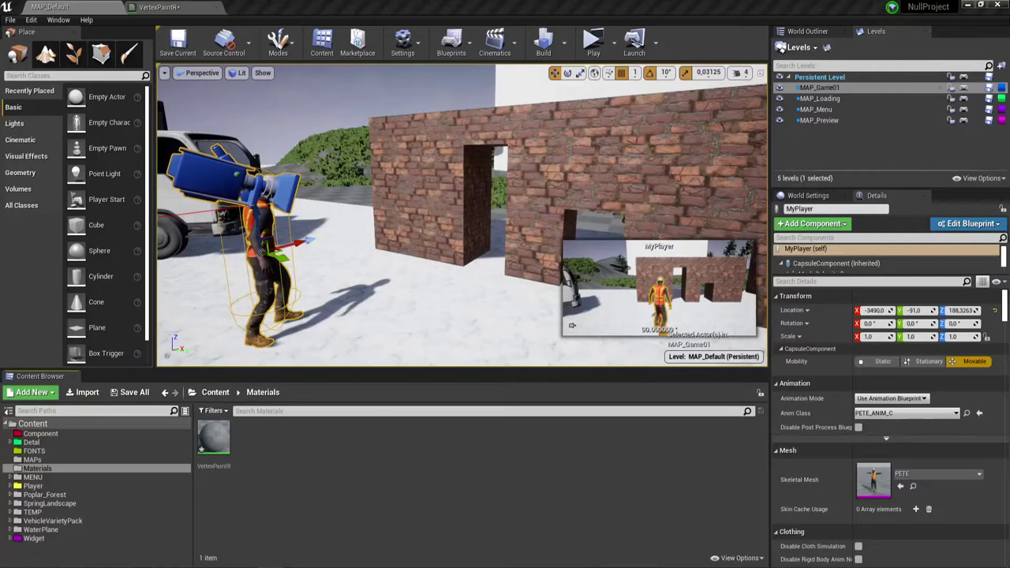
{"action": "right_click", "coordinate": [301, 477]}
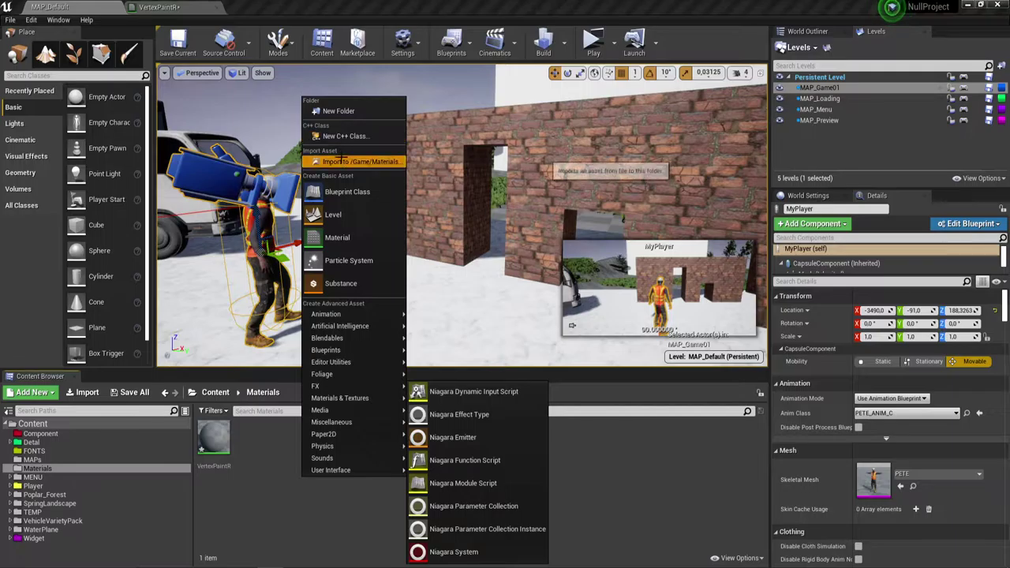
{"action": "left_click", "coordinate": [394, 161]}
{"action": "left_click", "coordinate": [363, 199]}
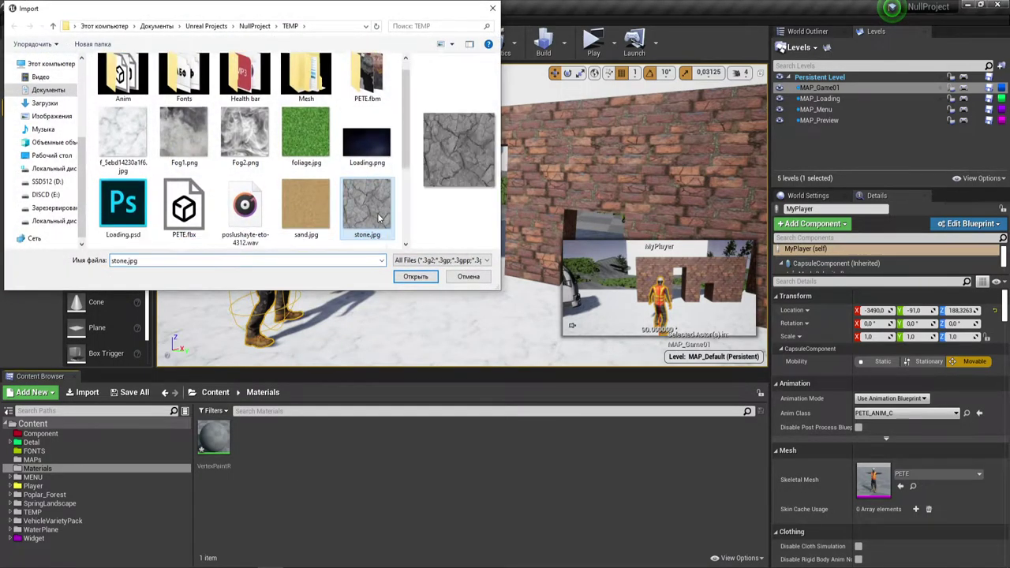
{"action": "scroll", "coordinate": [378, 217], "scroll_direction": "down", "scroll_amount": 1}
{"action": "scroll", "coordinate": [379, 217], "scroll_direction": "down", "scroll_amount": 1}
{"action": "left_click", "coordinate": [122, 153], "text": "ctrl"}
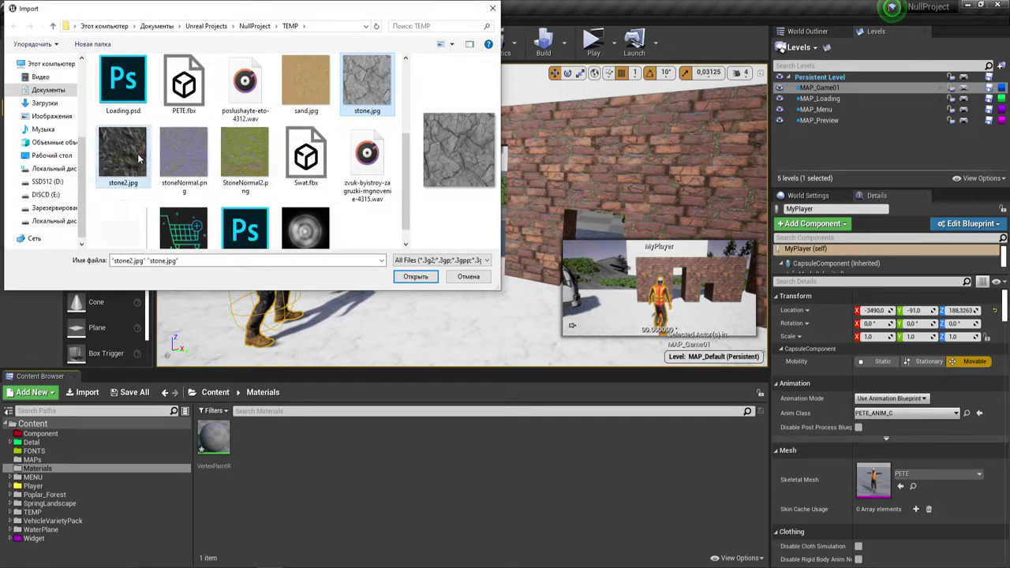
{"action": "left_click", "coordinate": [187, 154], "text": "ctrl"}
{"action": "left_click", "coordinate": [244, 154], "text": "ctrl"}
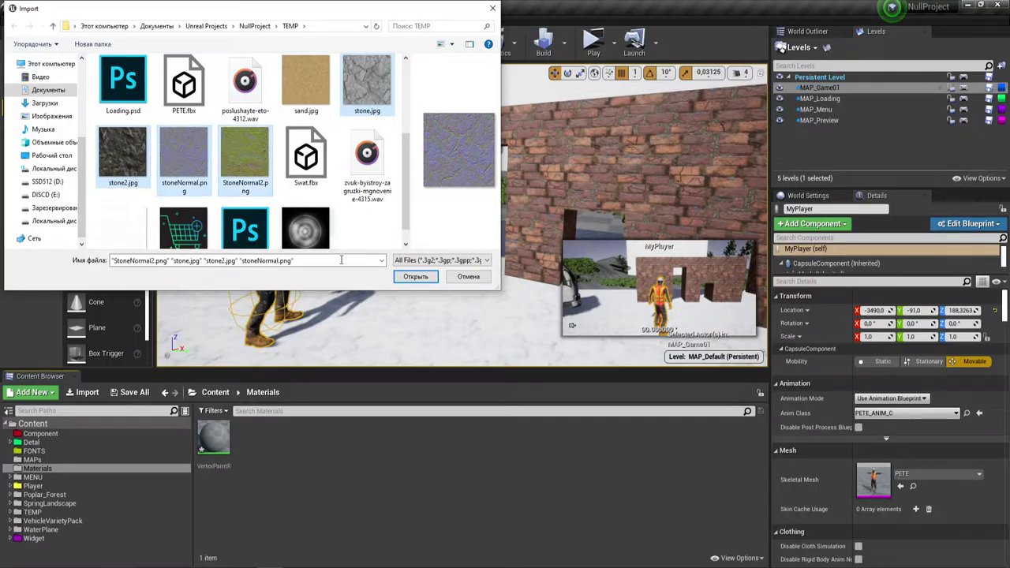
{"action": "left_click", "coordinate": [413, 276]}
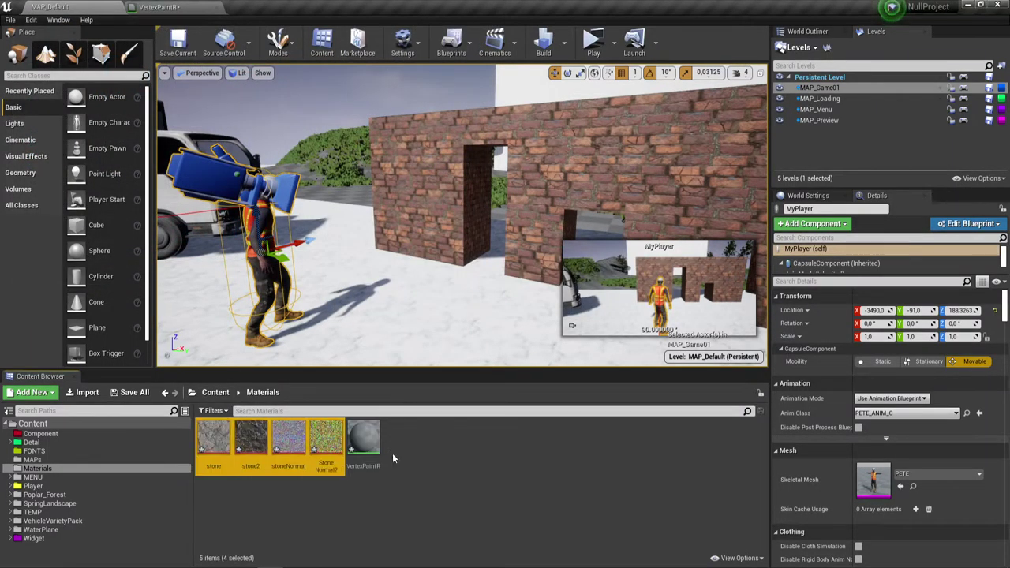
{"action": "left_click", "coordinate": [232, 508]}
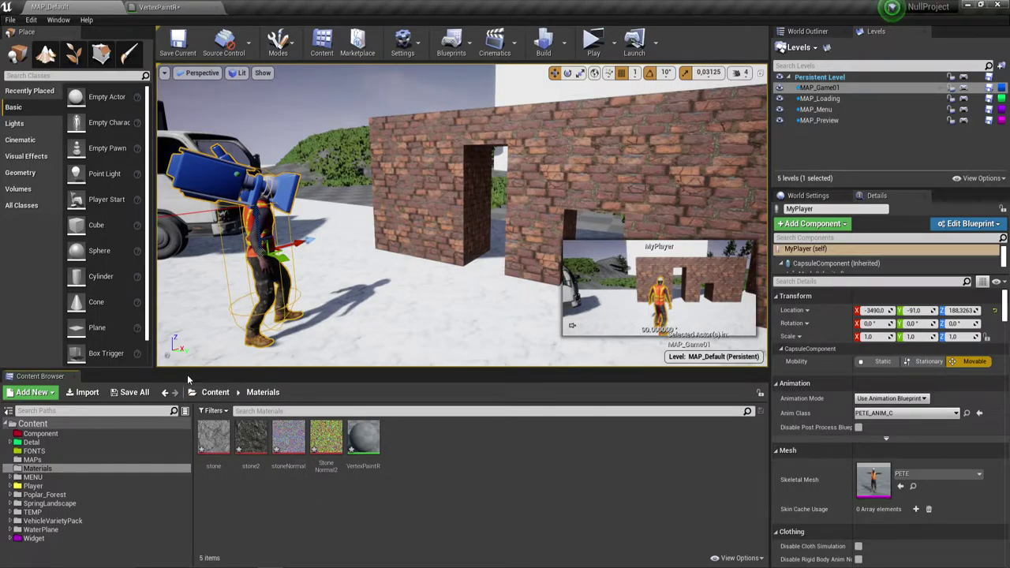
Fly to the large rocks in the level and select SM_Rock3 to inspect its mesh and material
{"action": "right_click_drag", "start_coordinate": [366, 283], "coordinate": [315, 272]}
{"action": "right_click_drag", "start_coordinate": [445, 282], "coordinate": [330, 200]}
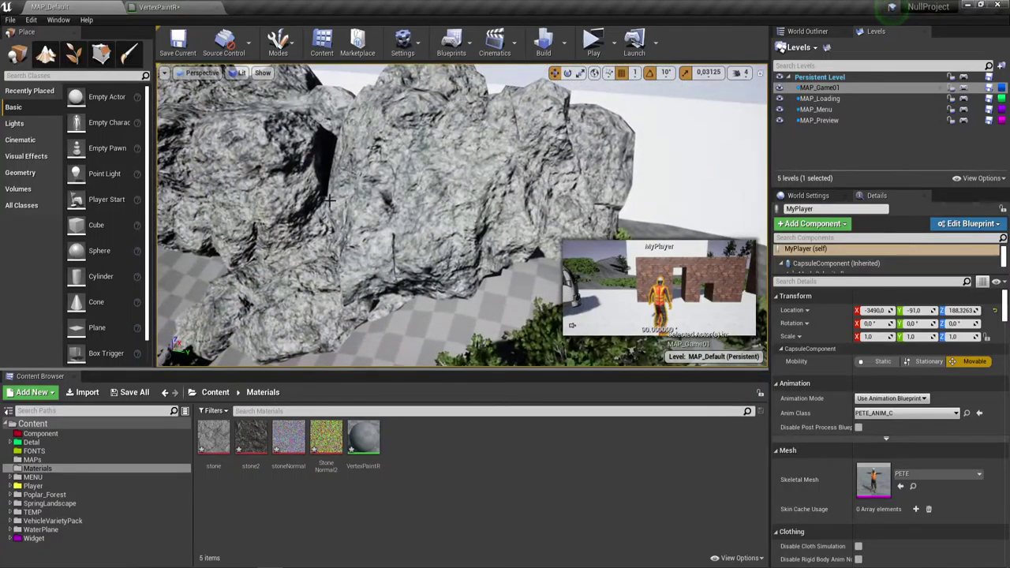
{"action": "left_click", "coordinate": [426, 159]}
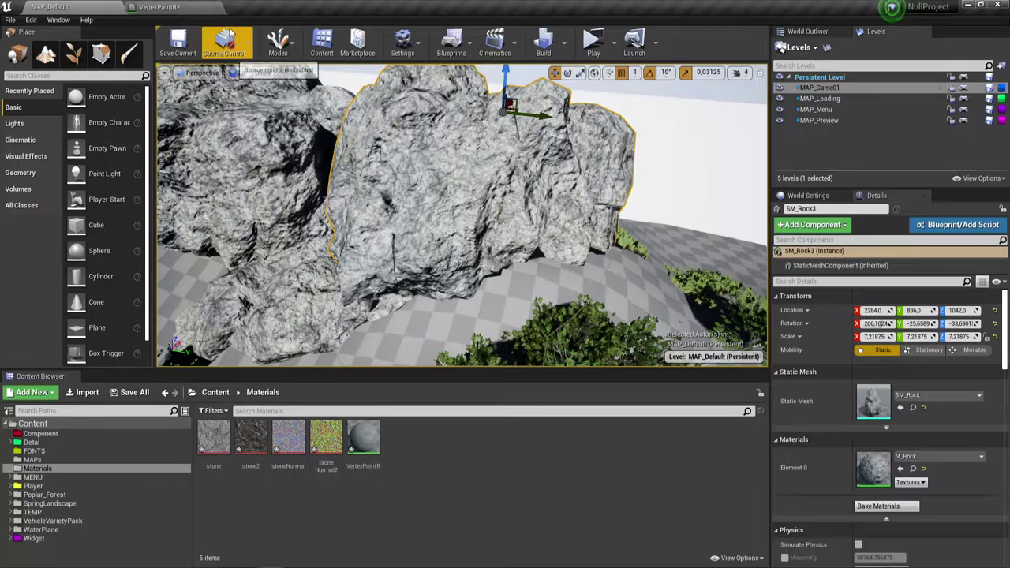
Add the stone, stone2, stoneNormal and StoneNormal2 textures to the VertexPaintR material graph as texture samples
{"action": "left_click", "coordinate": [213, 438]}
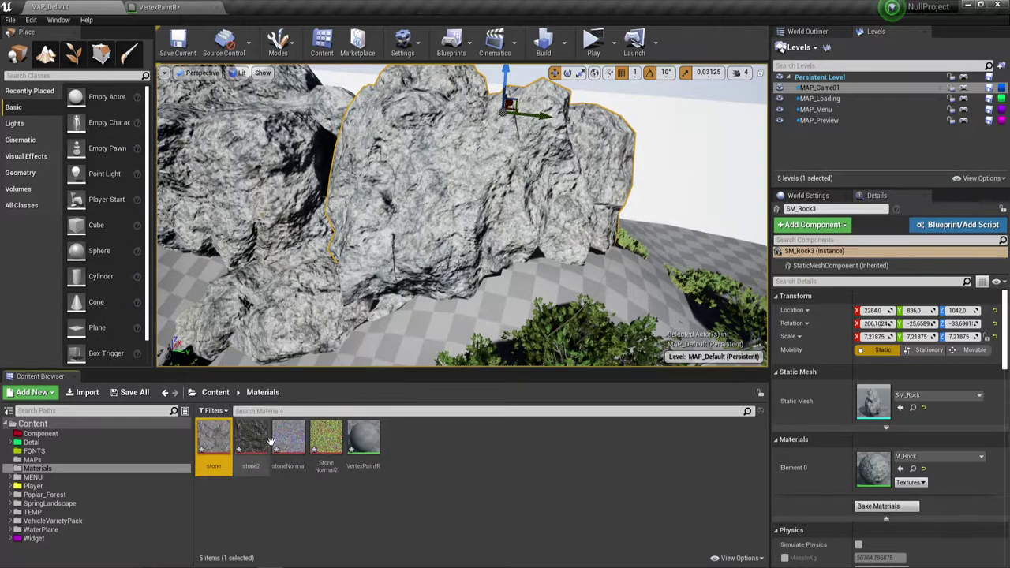
{"action": "left_click", "coordinate": [317, 433], "text": "shift"}
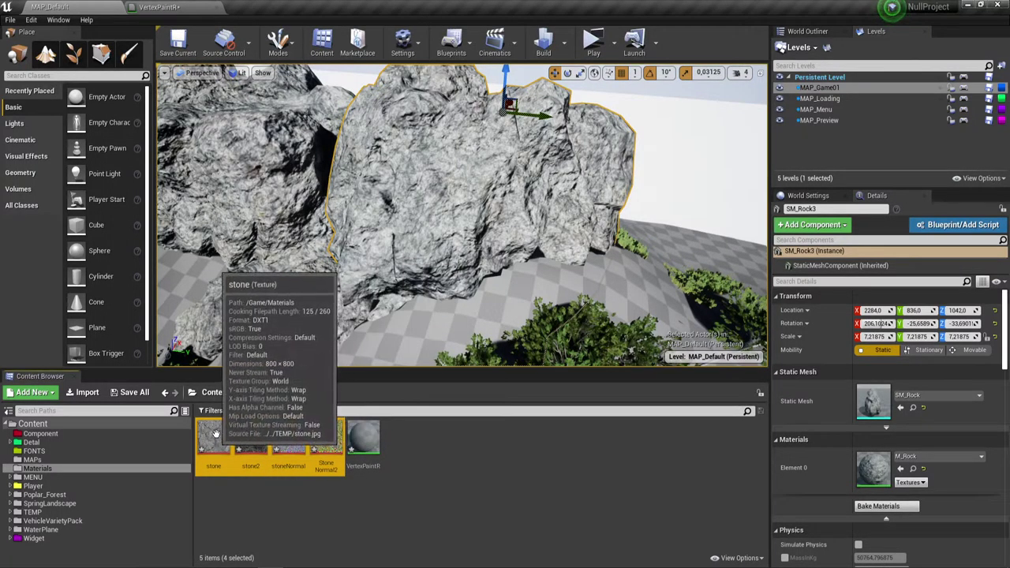
{"action": "left_click_drag", "start_coordinate": [215, 438], "coordinate": [310, 164]}
{"action": "left_click_drag", "start_coordinate": [471, 374], "coordinate": [472, 374]}
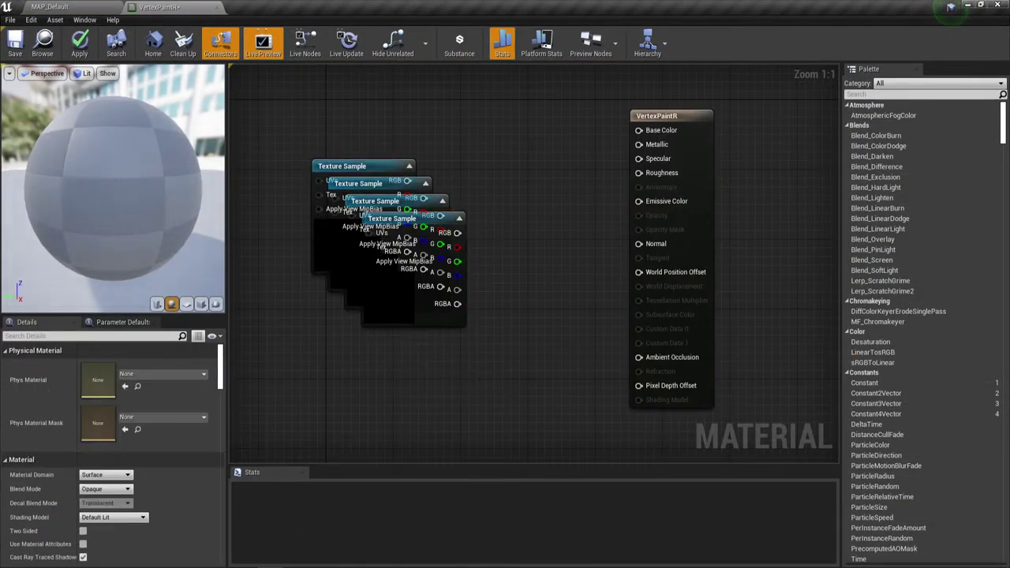
Spread out the four overlapping texture samples into one vertical column ordered stone, stone2, stoneNormal, StoneNormal2
{"action": "right_click_drag", "start_coordinate": [376, 223], "coordinate": [458, 201]}
{"action": "left_click_drag", "start_coordinate": [483, 197], "coordinate": [434, 340]}
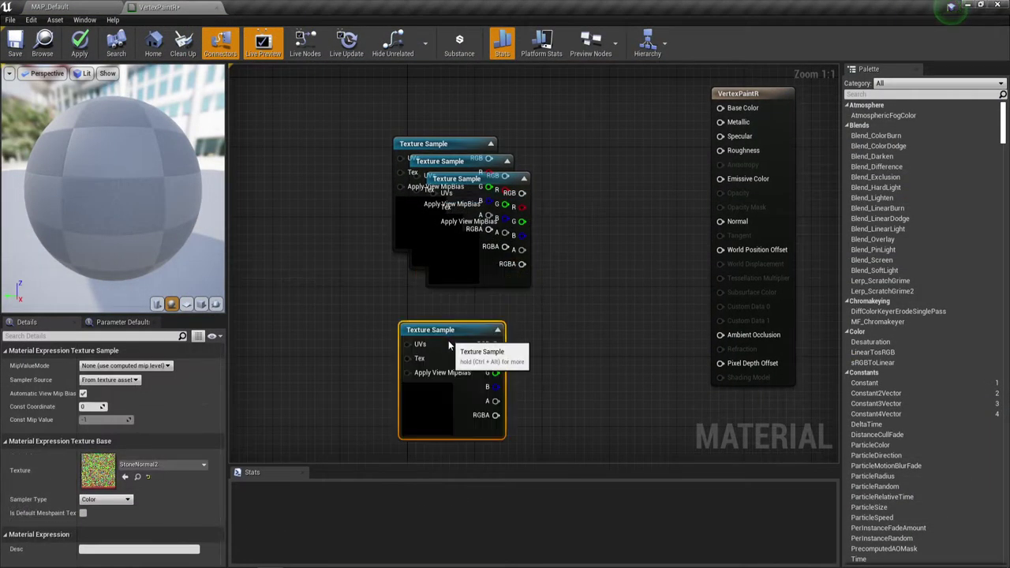
{"action": "left_click_drag", "start_coordinate": [481, 181], "coordinate": [574, 267]}
{"action": "left_click_drag", "start_coordinate": [452, 146], "coordinate": [426, 88]}
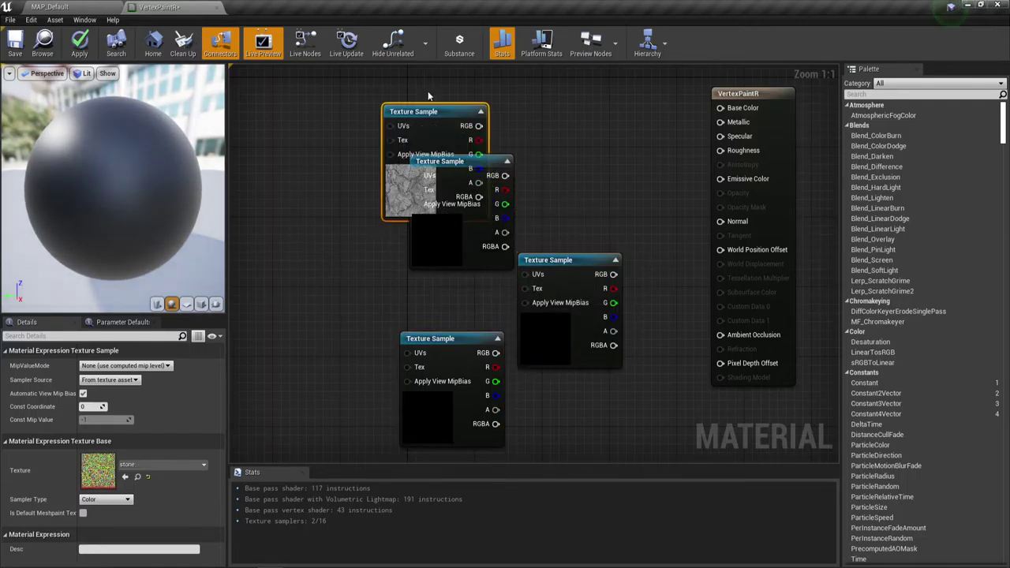
{"action": "right_click_drag", "start_coordinate": [541, 196], "coordinate": [563, 136]}
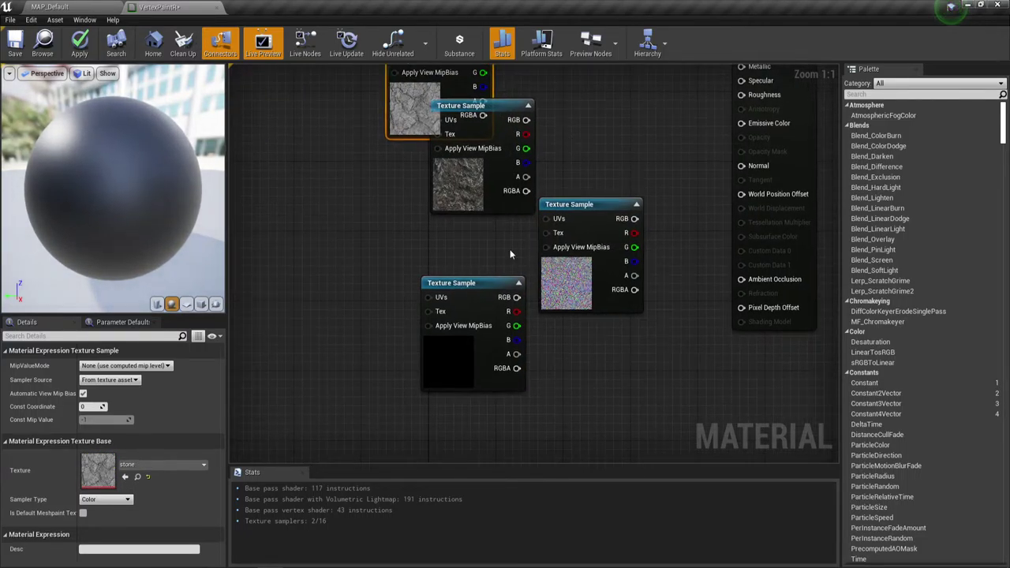
{"action": "scroll", "coordinate": [512, 254], "scroll_direction": "down", "scroll_amount": 1}
{"action": "right_click_drag", "start_coordinate": [533, 294], "coordinate": [509, 340]}
{"action": "left_click_drag", "start_coordinate": [434, 110], "coordinate": [472, 127]}
{"action": "right_click_drag", "start_coordinate": [523, 254], "coordinate": [513, 169]}
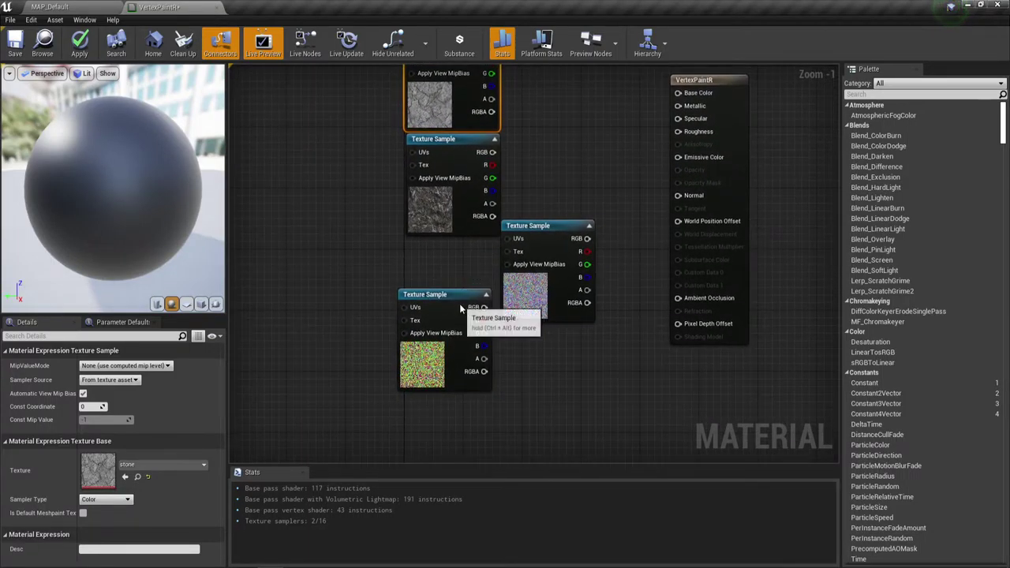
{"action": "left_click_drag", "start_coordinate": [461, 308], "coordinate": [466, 360]}
{"action": "left_click_drag", "start_coordinate": [540, 226], "coordinate": [443, 242]}
{"action": "mouse_move", "coordinate": [527, 334]}
{"action": "right_mouse_down"}
{"action": "mouse_move", "coordinate": [544, 317]}
{"action": "mouse_move", "coordinate": [519, 330]}
{"action": "right_mouse_up"}
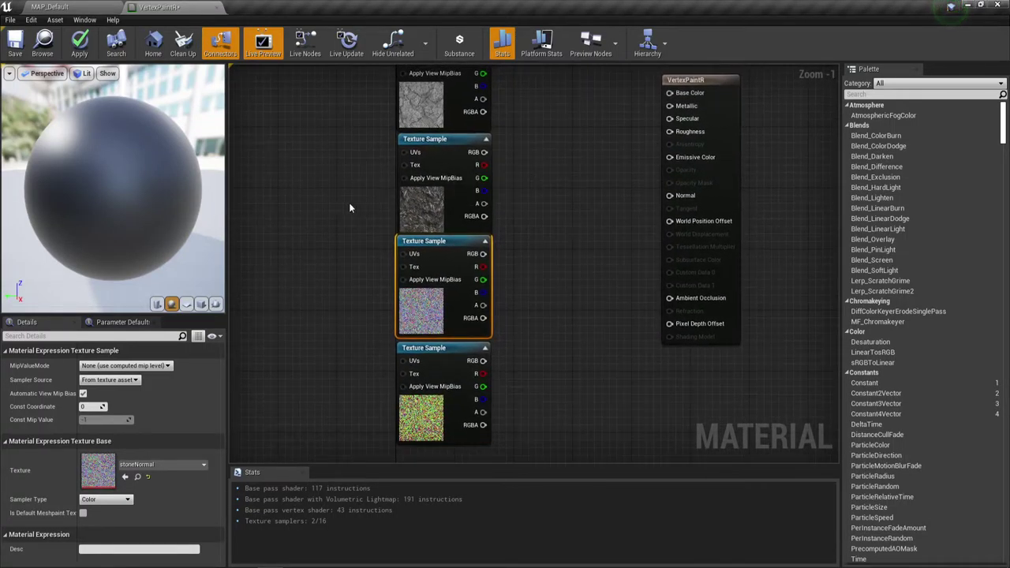
Add a VertexColor node and place it between the texture samples and the material output node
{"action": "right_click", "coordinate": [267, 156]}
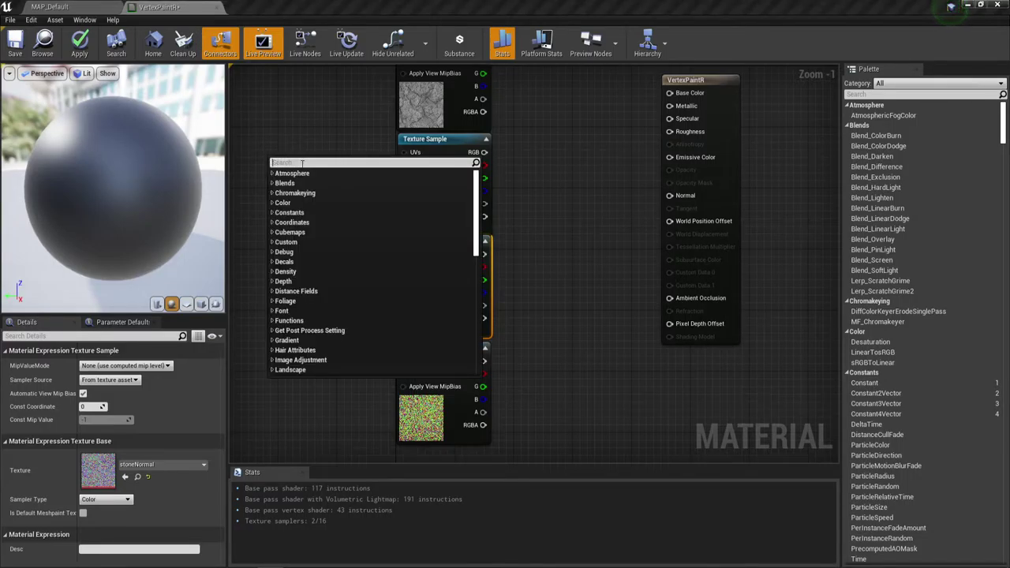
{"action": "type", "text": "Ver"}
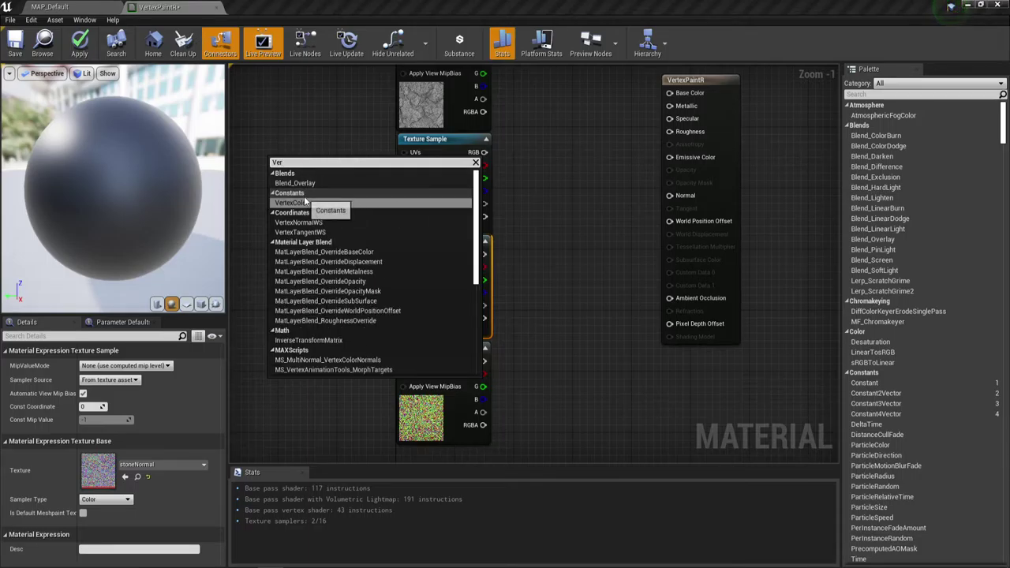
{"action": "left_click", "coordinate": [305, 196]}
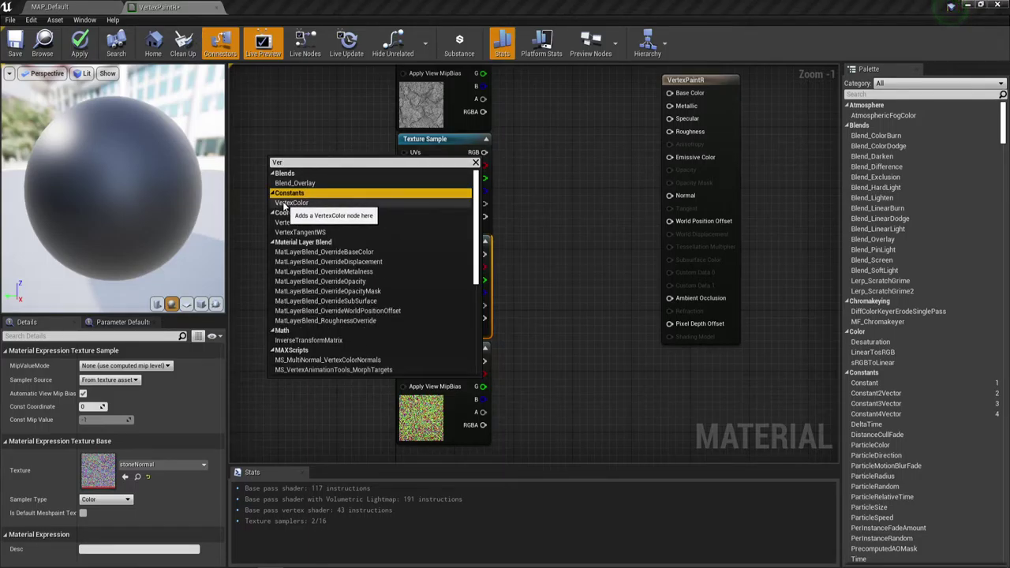
{"action": "left_click", "coordinate": [288, 203]}
{"action": "left_click_drag", "start_coordinate": [288, 178], "coordinate": [531, 203]}
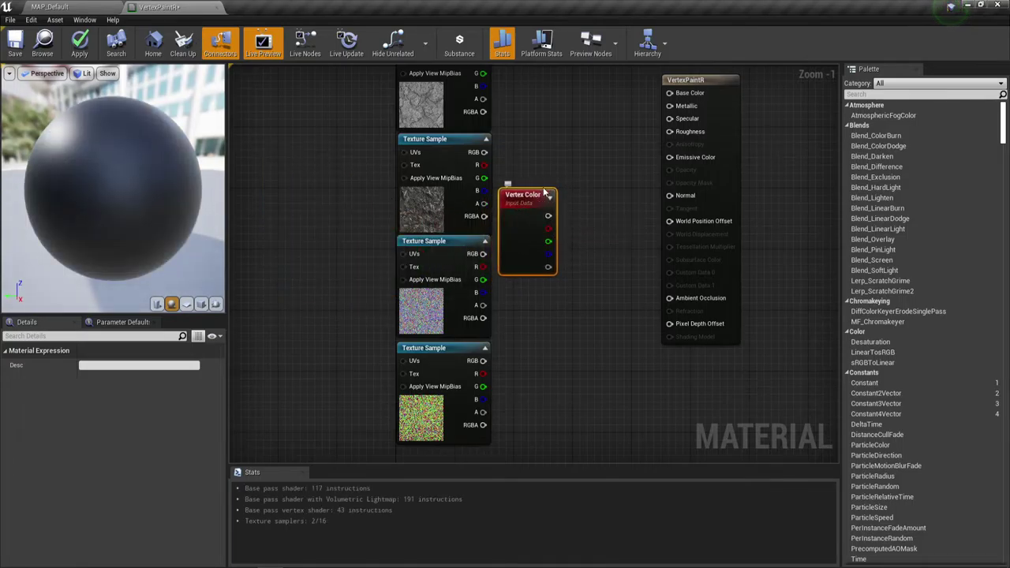
{"action": "right_click_drag", "start_coordinate": [588, 253], "coordinate": [595, 275]}
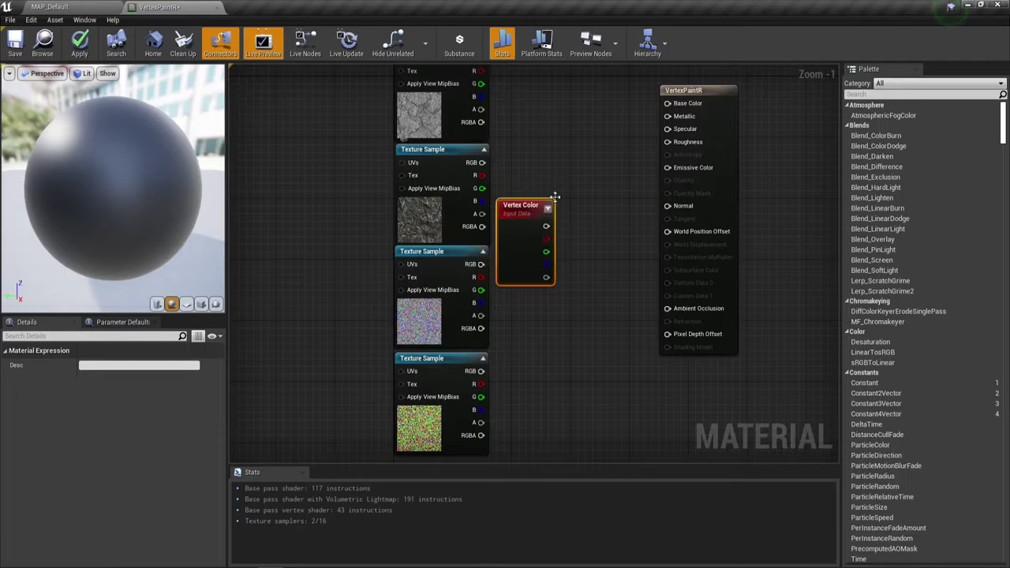
Add a Constant node with value 0 and connect it to the material's Metallic and Specular inputs
{"action": "right_click_drag", "start_coordinate": [625, 198], "coordinate": [557, 222]}
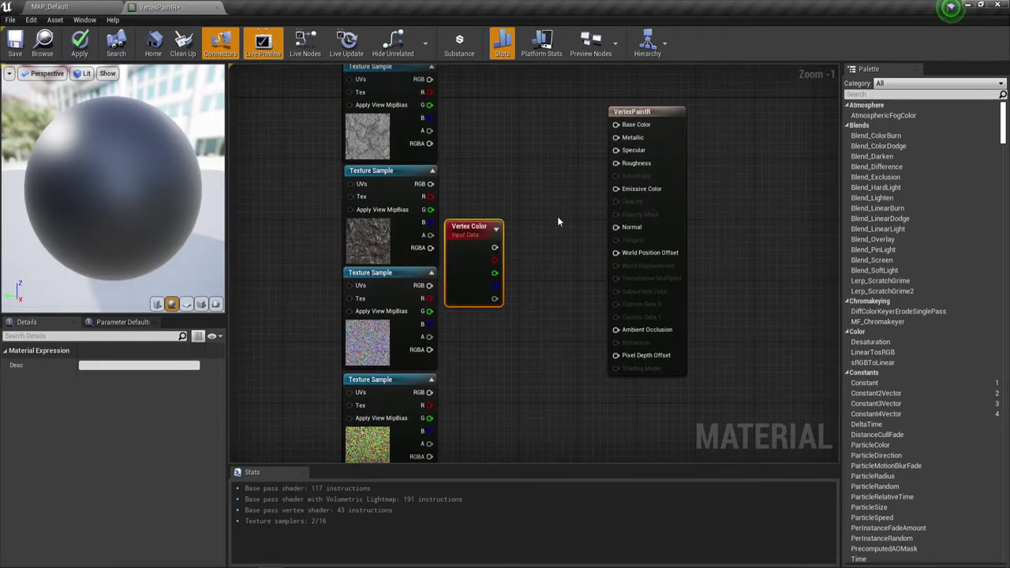
{"action": "left_click", "coordinate": [563, 139]}
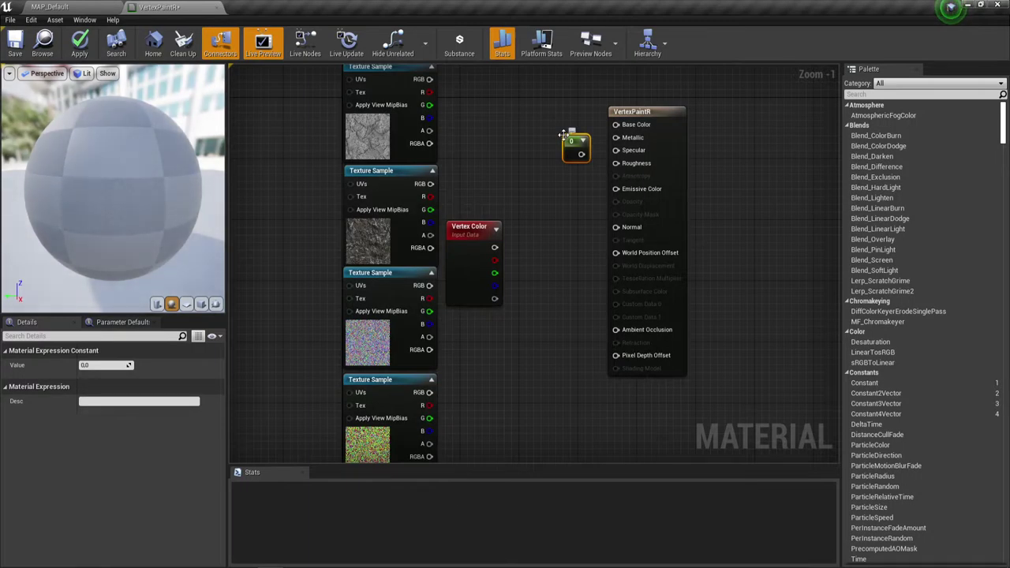
{"action": "mouse_move", "coordinate": [582, 154]}
{"action": "left_mouse_down"}
{"action": "mouse_move", "coordinate": [616, 138]}
{"action": "mouse_move", "coordinate": [584, 155]}
{"action": "mouse_move", "coordinate": [616, 151]}
{"action": "mouse_move", "coordinate": [578, 136]}
{"action": "left_mouse_up"}
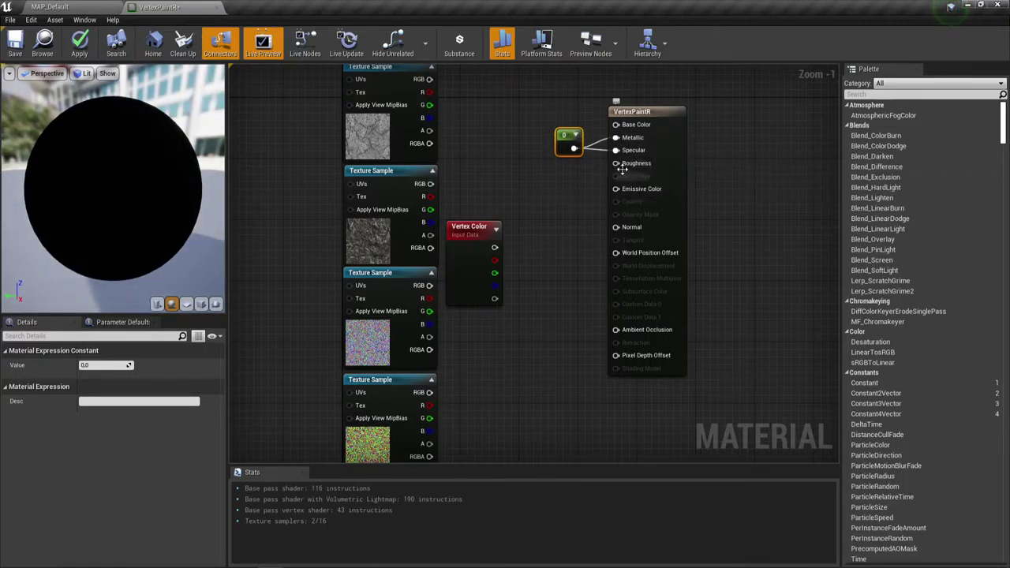
Add a second Constant node, connect it to the Roughness input and set its value to 1
{"action": "key", "text": "1"}
{"action": "left_click", "coordinate": [567, 170]}
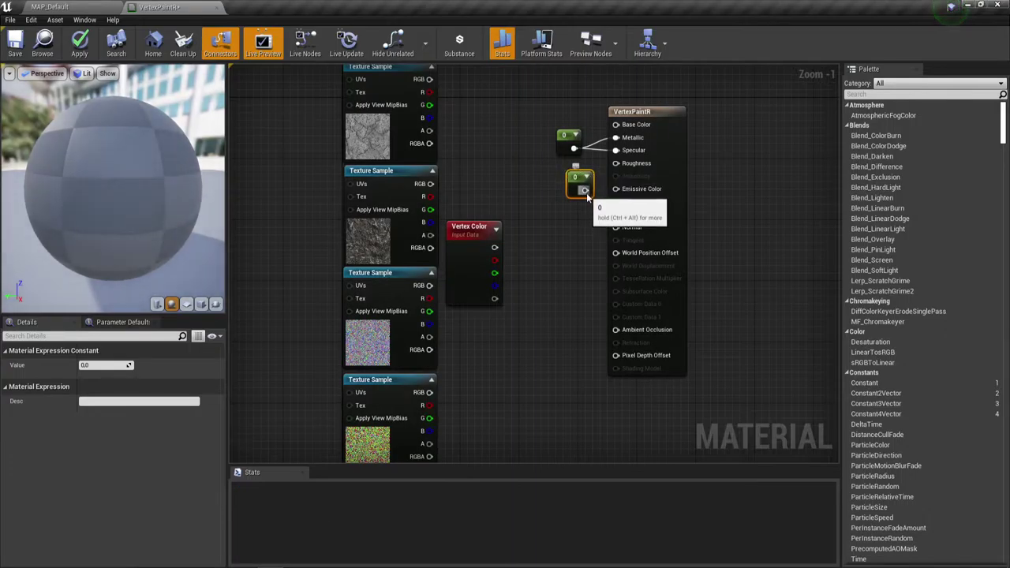
{"action": "mouse_move", "coordinate": [584, 190]}
{"action": "left_mouse_down"}
{"action": "mouse_move", "coordinate": [611, 183]}
{"action": "mouse_move", "coordinate": [609, 164]}
{"action": "mouse_move", "coordinate": [606, 190]}
{"action": "mouse_move", "coordinate": [574, 188]}
{"action": "left_mouse_up"}
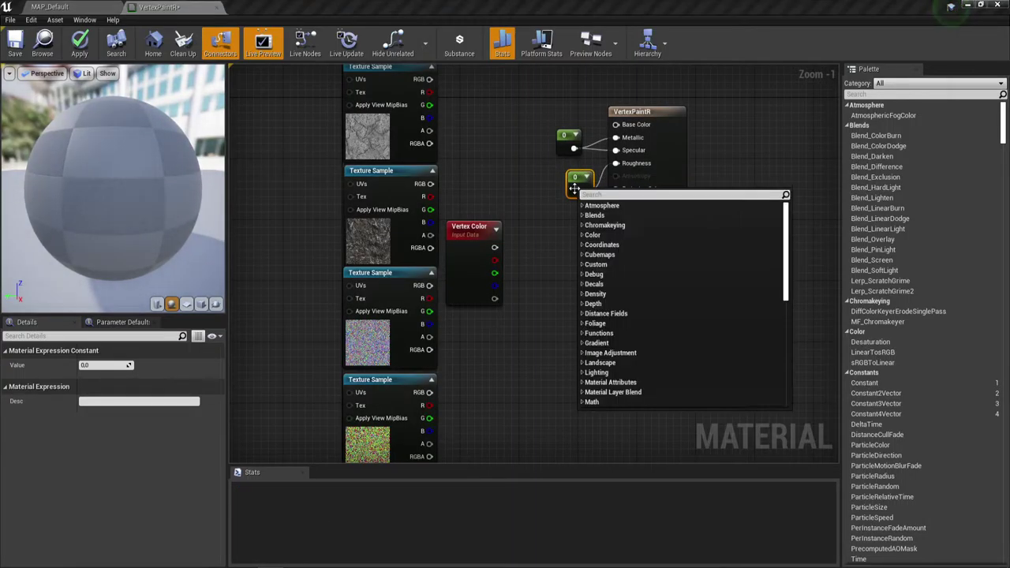
{"action": "left_click", "coordinate": [573, 170]}
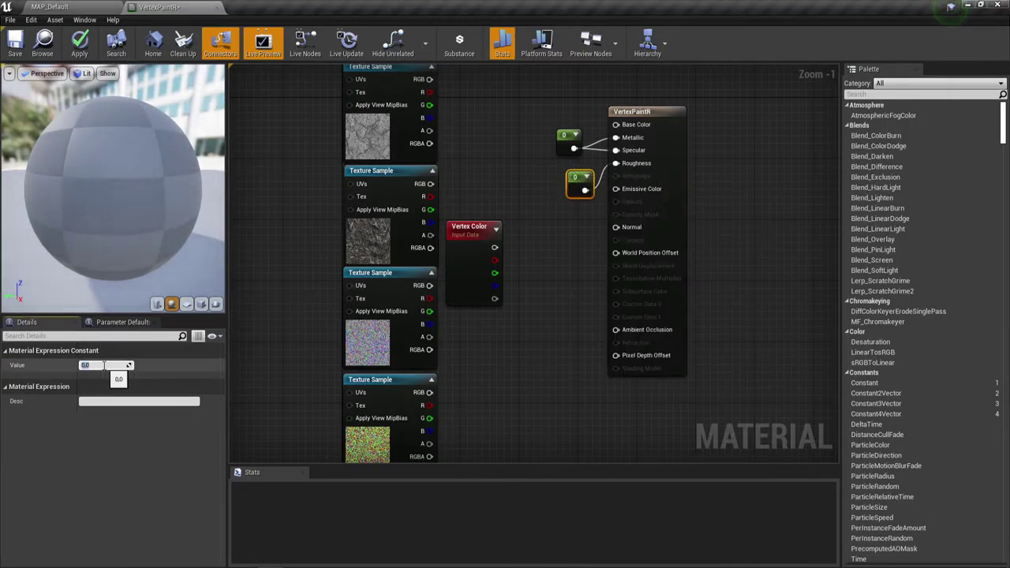
{"action": "type", "text": "1"}
{"action": "key", "text": "Return"}
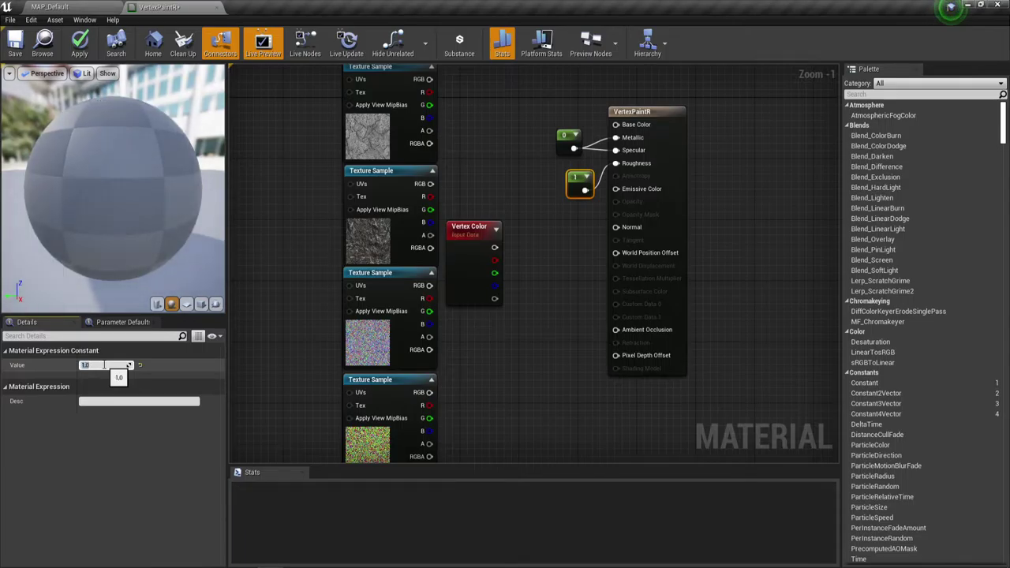
{"action": "left_click", "coordinate": [574, 251]}
Add a TextureCoordinate node ahead of the texture samples and connect it to the stone sample's UVs
{"action": "right_click_drag", "start_coordinate": [500, 186], "coordinate": [546, 201]}
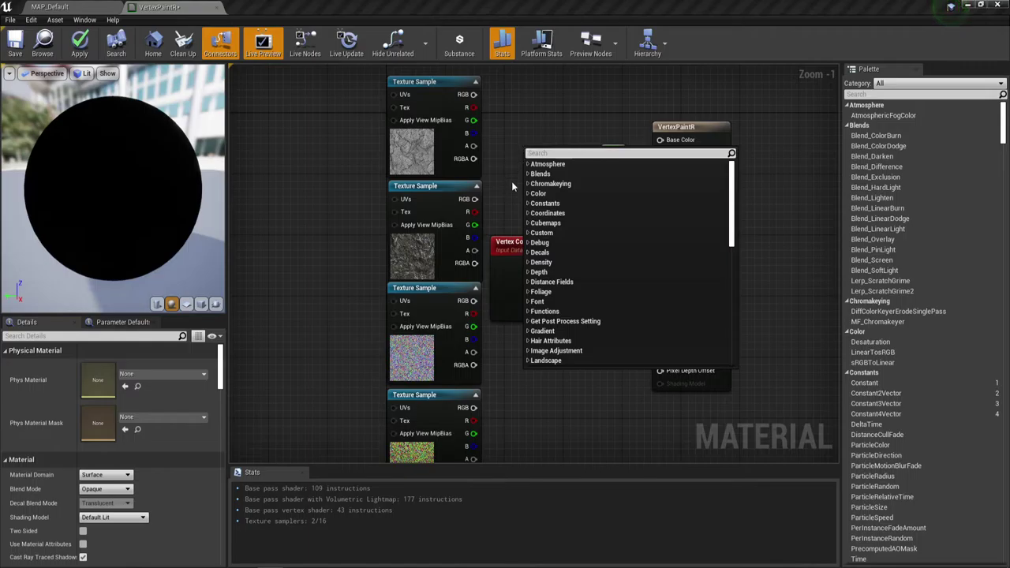
{"action": "left_click", "coordinate": [513, 197]}
{"action": "right_click_drag", "start_coordinate": [547, 201], "coordinate": [647, 231]}
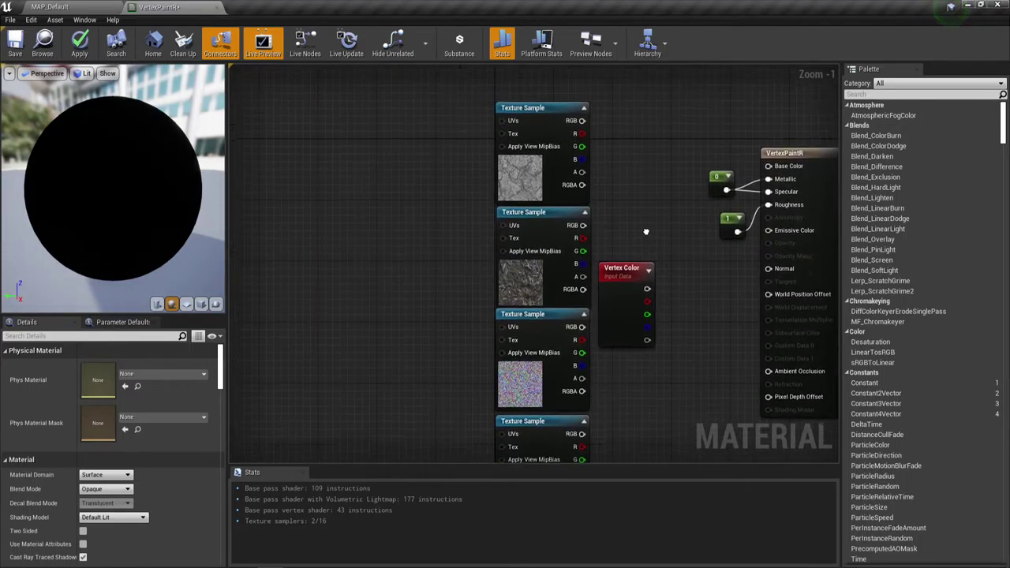
{"action": "right_click", "coordinate": [367, 179]}
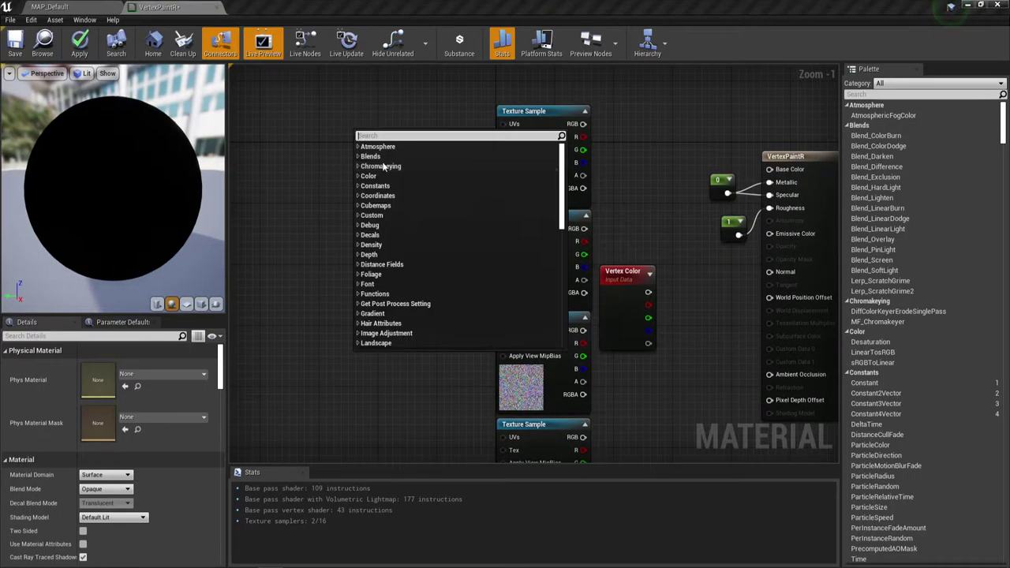
{"action": "type", "text": "text"}
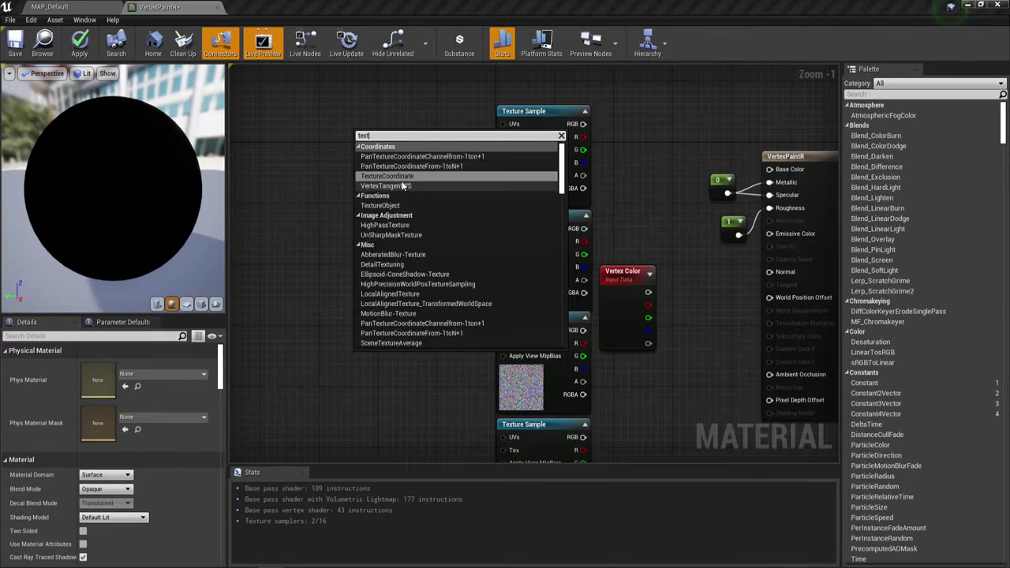
{"action": "left_click", "coordinate": [387, 177]}
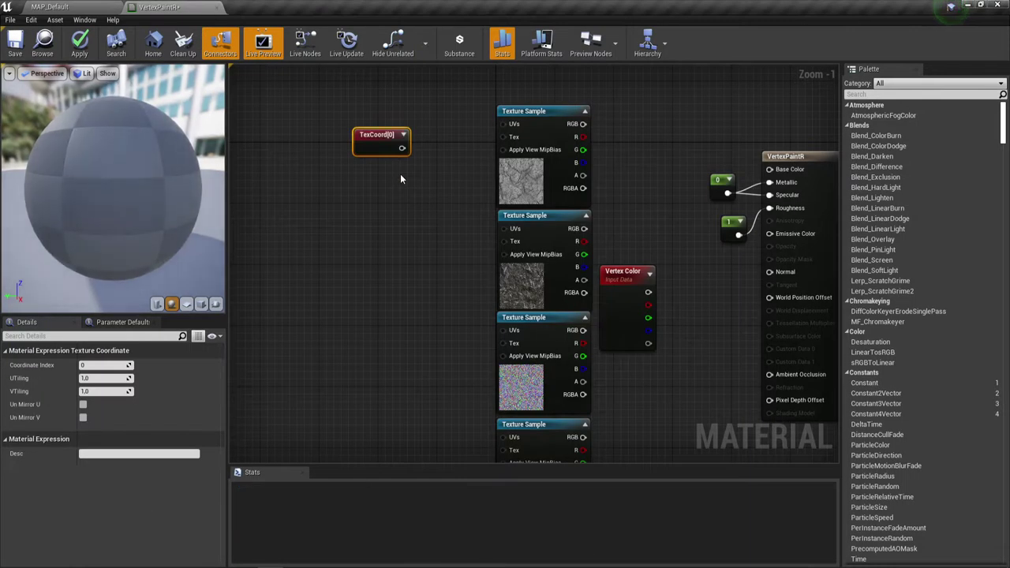
{"action": "left_click_drag", "start_coordinate": [402, 150], "coordinate": [503, 124]}
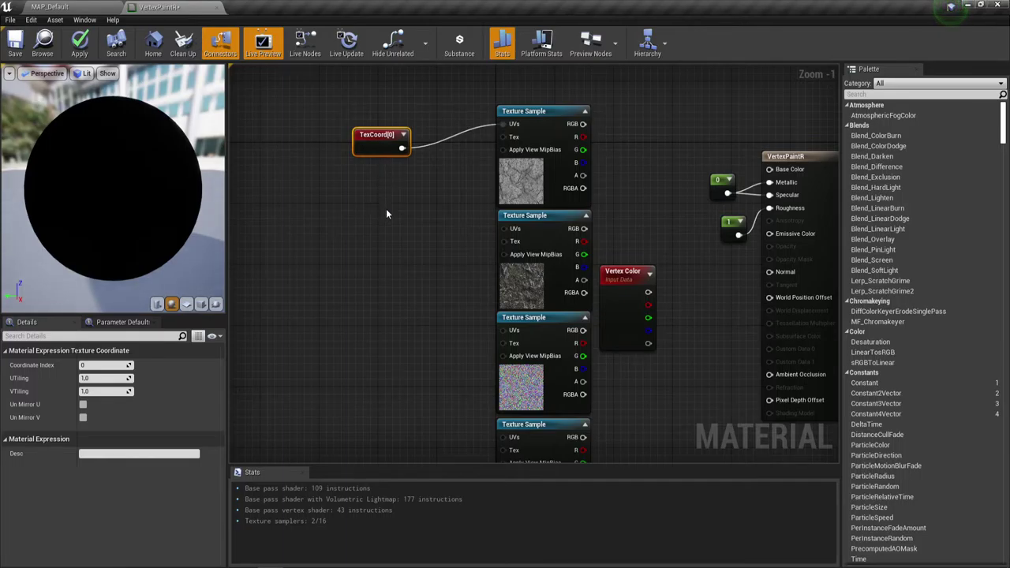
Duplicate the TexCoord node and connect the copy to the stone2 sample's UVs
{"action": "key", "text": "ctrl+v"}
{"action": "left_click_drag", "start_coordinate": [400, 216], "coordinate": [502, 228]}
{"action": "right_click_drag", "start_coordinate": [489, 282], "coordinate": [483, 213]}
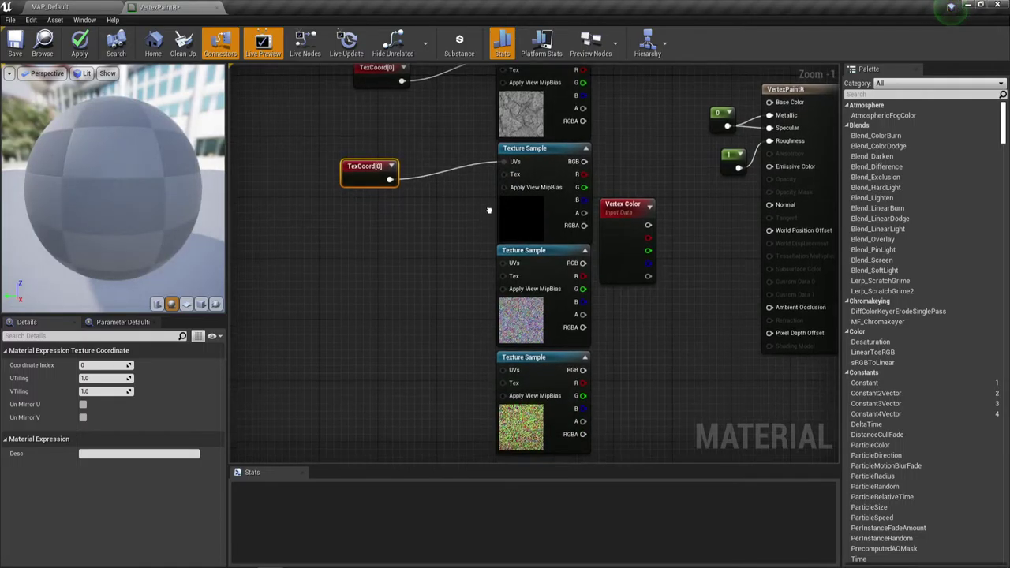
Connect the first TexCoord to the stoneNormal sample's UVs and the second TexCoord to the StoneNormal2 sample's UVs
{"action": "right_click_drag", "start_coordinate": [404, 201], "coordinate": [368, 244]}
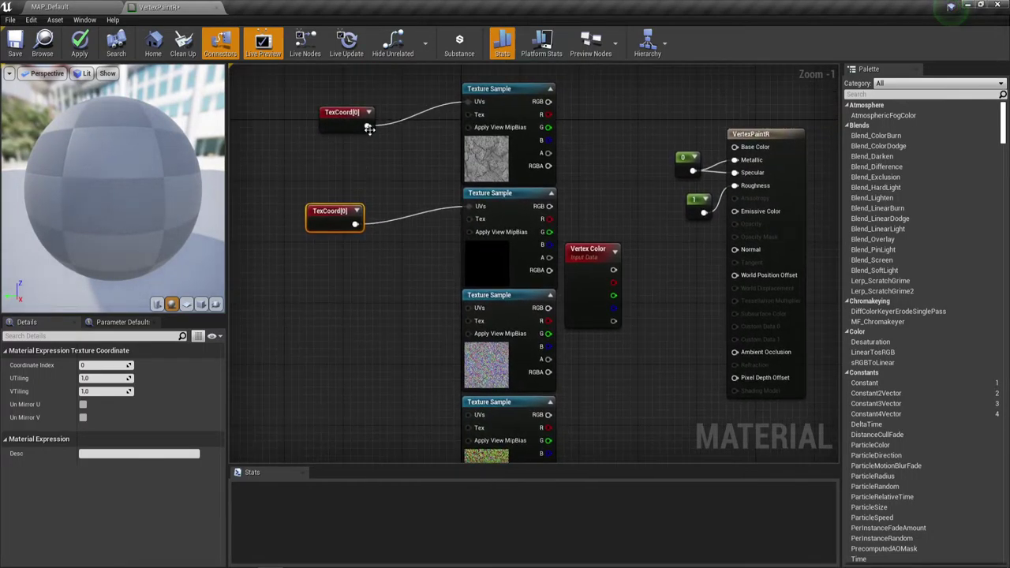
{"action": "left_click_drag", "start_coordinate": [368, 127], "coordinate": [470, 308]}
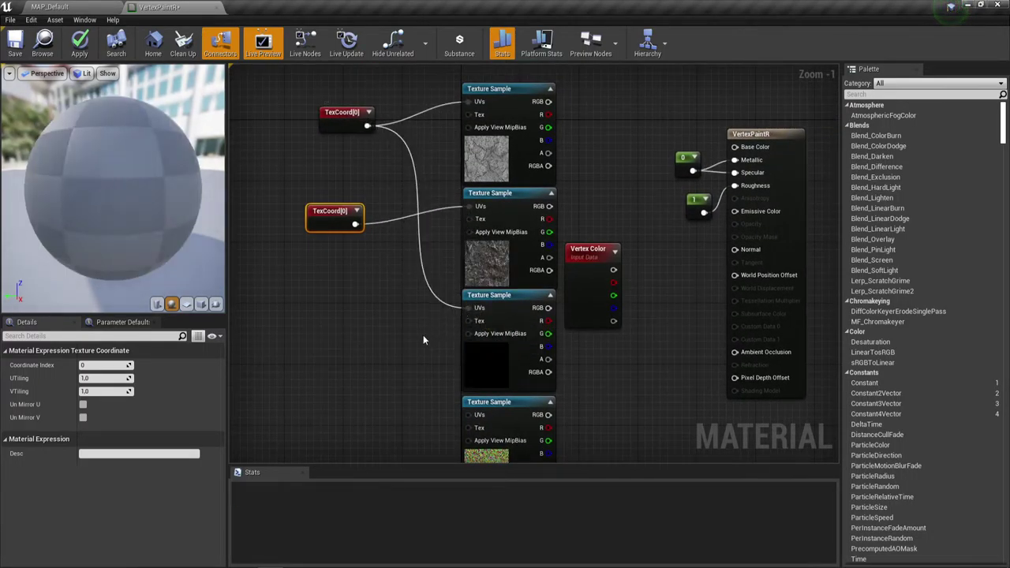
{"action": "right_click_drag", "start_coordinate": [423, 339], "coordinate": [438, 291]}
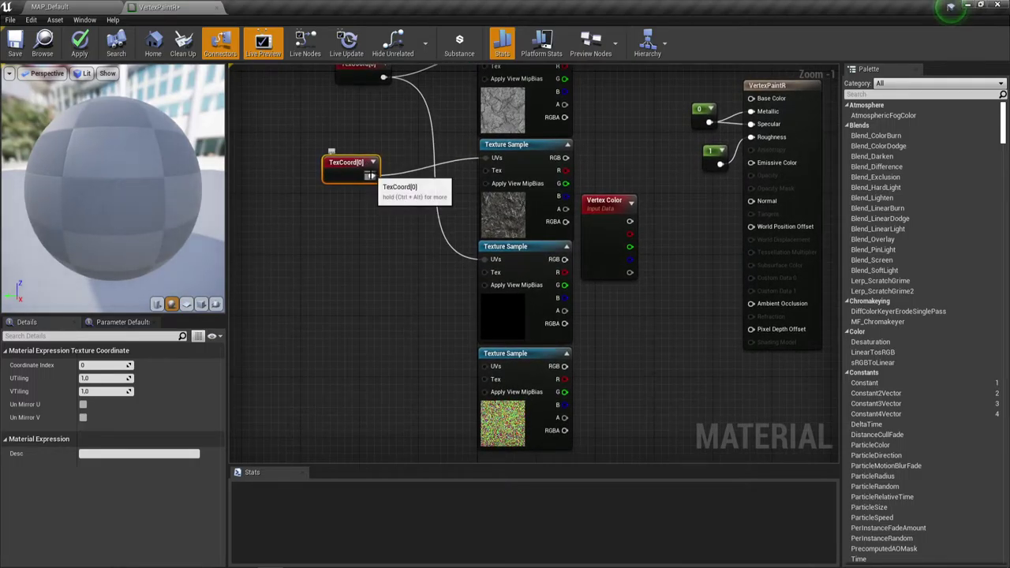
{"action": "left_click_drag", "start_coordinate": [369, 175], "coordinate": [488, 367]}
Move the stone and stone2 samples slightly up and the second TexCoord node down beside the normal map samples
{"action": "scroll", "coordinate": [493, 353], "scroll_direction": "down", "scroll_amount": 1}
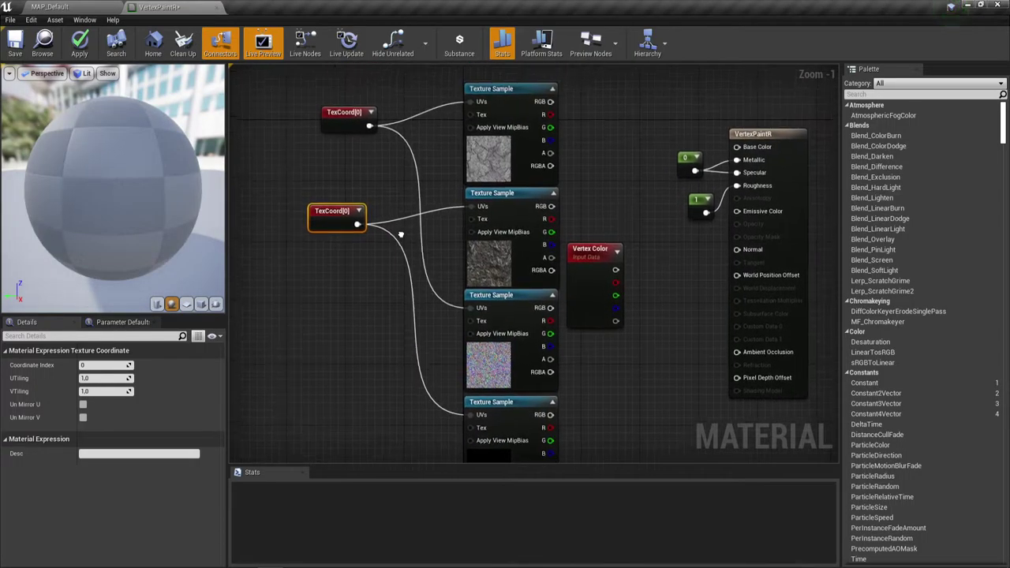
{"action": "scroll", "coordinate": [499, 339], "scroll_direction": "down", "scroll_amount": 1}
{"action": "right_click_drag", "start_coordinate": [506, 368], "coordinate": [498, 326]}
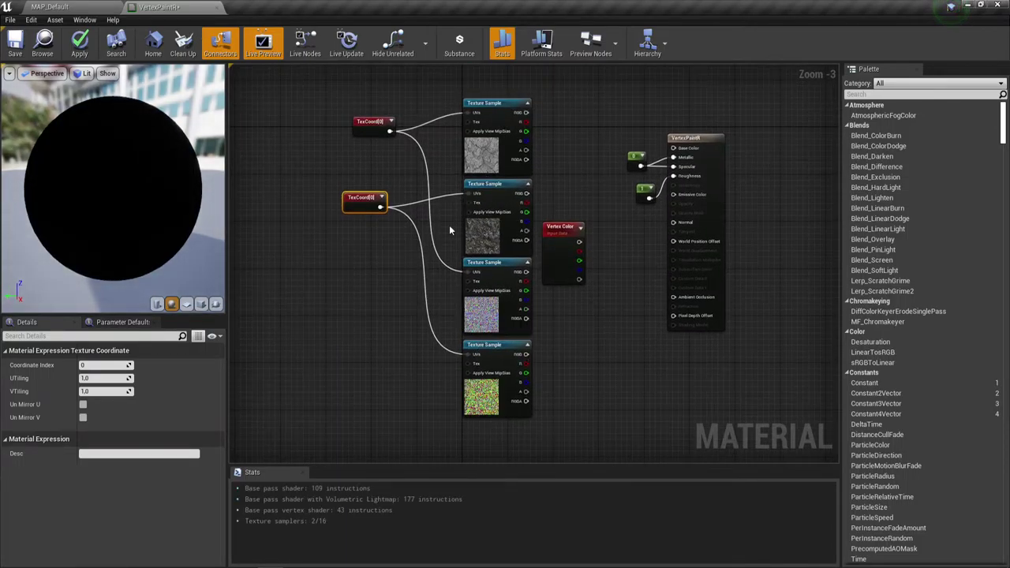
{"action": "scroll", "coordinate": [531, 209], "scroll_direction": "up", "scroll_amount": 1}
{"action": "scroll", "coordinate": [529, 245], "scroll_direction": "up", "scroll_amount": 1}
{"action": "right_click_drag", "start_coordinate": [512, 238], "coordinate": [482, 187]}
{"action": "scroll", "coordinate": [448, 235], "scroll_direction": "down", "scroll_amount": 1}
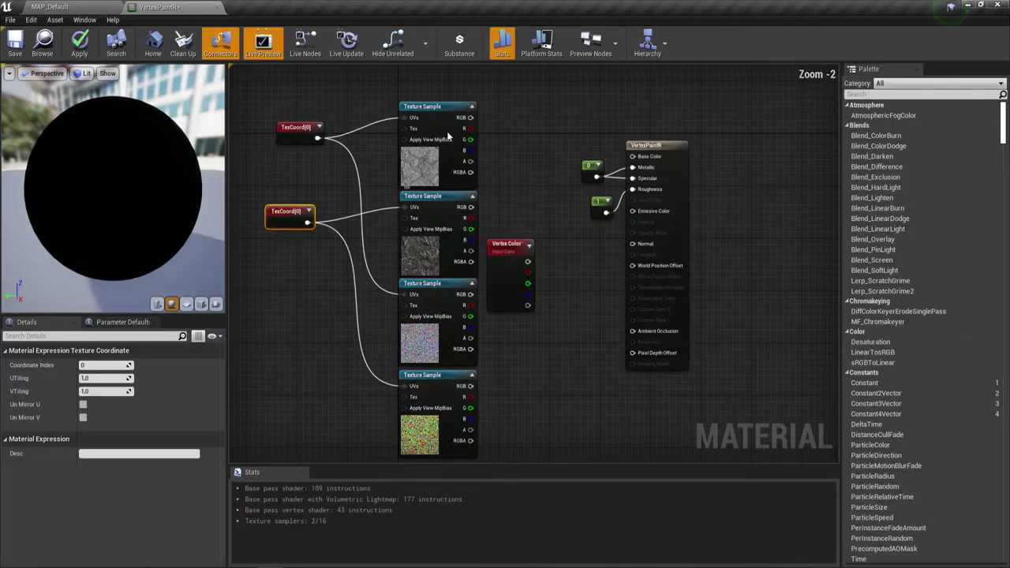
{"action": "left_click_drag", "start_coordinate": [498, 110], "coordinate": [434, 184]}
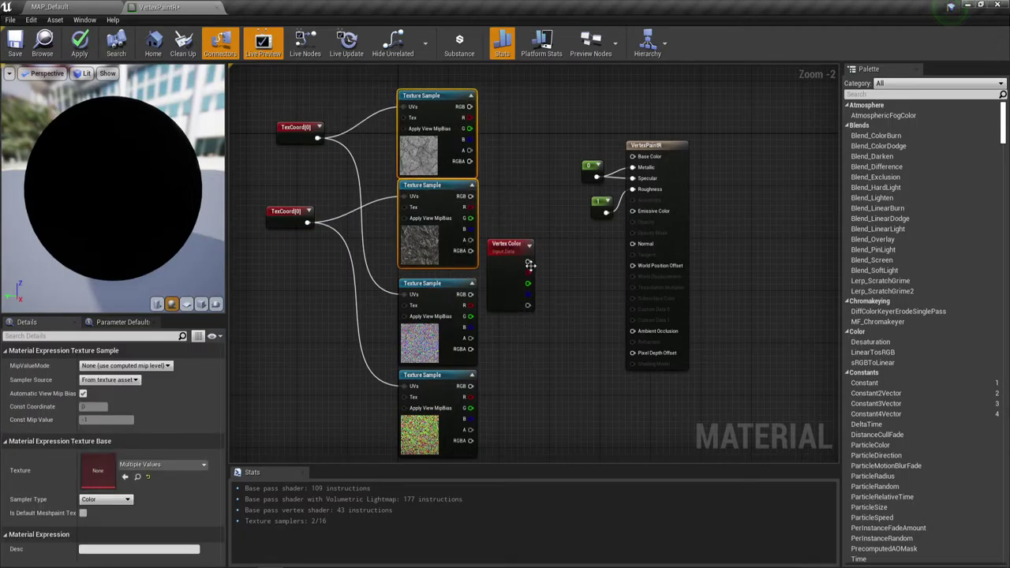
{"action": "right_click_drag", "start_coordinate": [539, 293], "coordinate": [518, 295]}
{"action": "left_click_drag", "start_coordinate": [268, 222], "coordinate": [276, 322]}
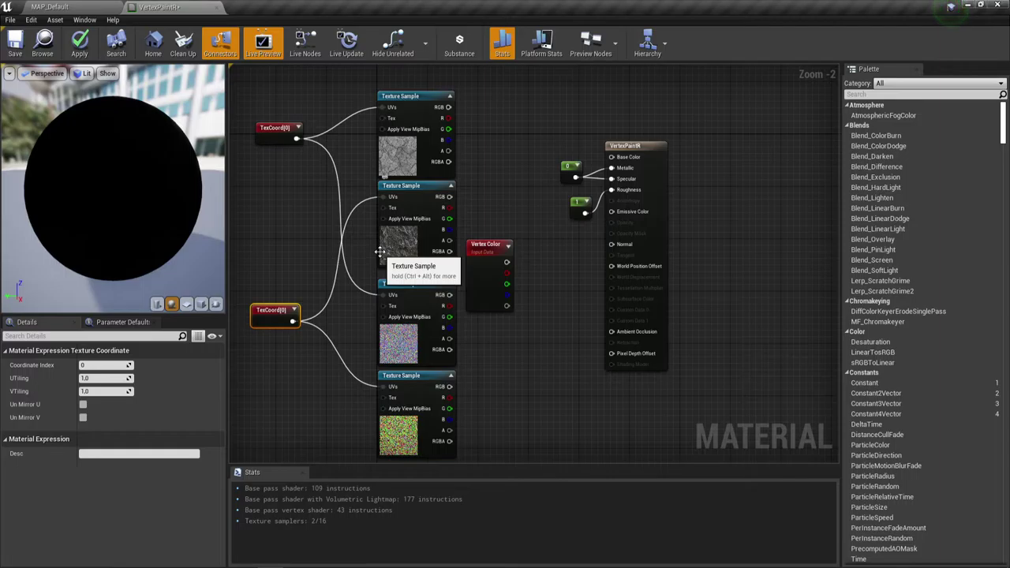
{"action": "mouse_move", "coordinate": [551, 293]}
{"action": "right_mouse_down"}
{"action": "mouse_move", "coordinate": [566, 287]}
{"action": "mouse_move", "coordinate": [561, 306]}
{"action": "right_mouse_up"}
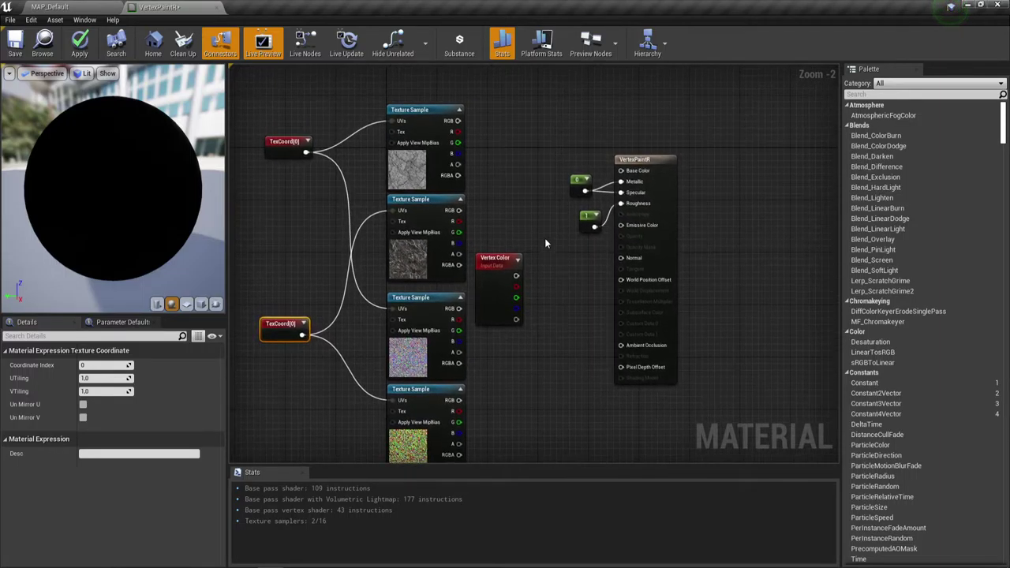
Move the material output node together with its two constants farther away from the Vertex Color node
{"action": "left_click_drag", "start_coordinate": [595, 129], "coordinate": [636, 287]}
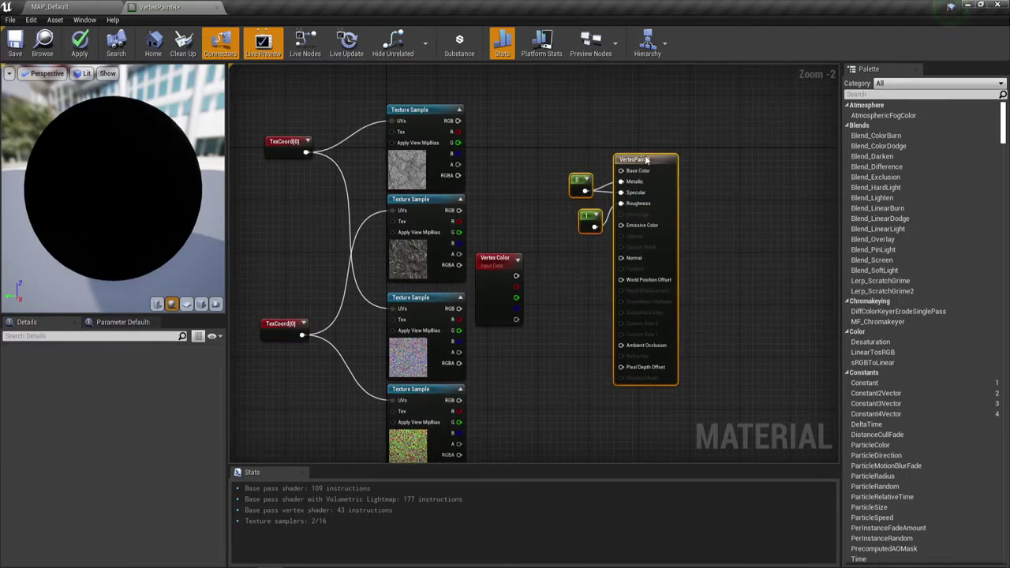
{"action": "left_click_drag", "start_coordinate": [646, 163], "coordinate": [701, 150]}
{"action": "left_click", "coordinate": [574, 164]}
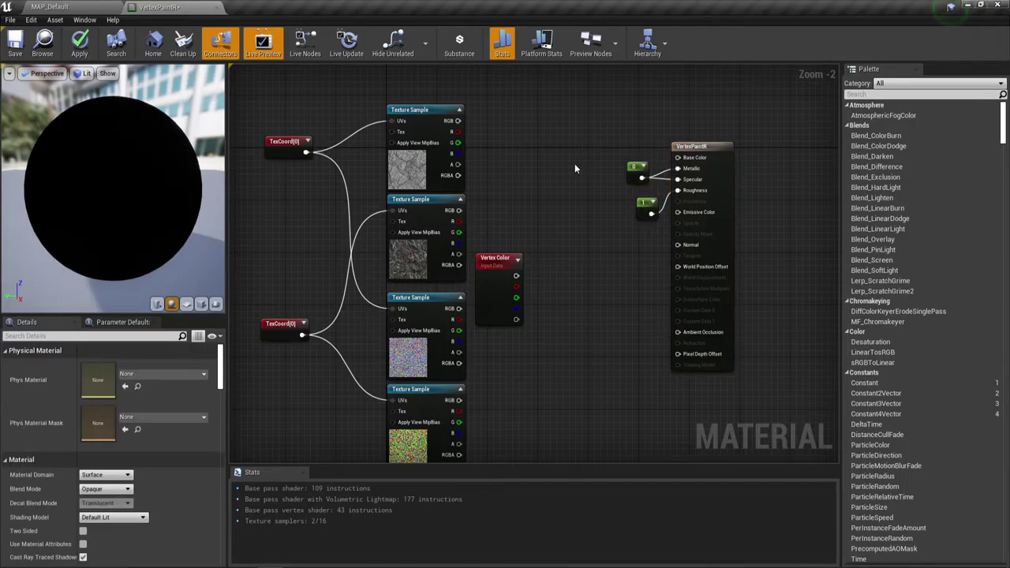
Add a LinearInterpolate node between the stone texture samples and the material output node
{"action": "right_click", "coordinate": [527, 155]}
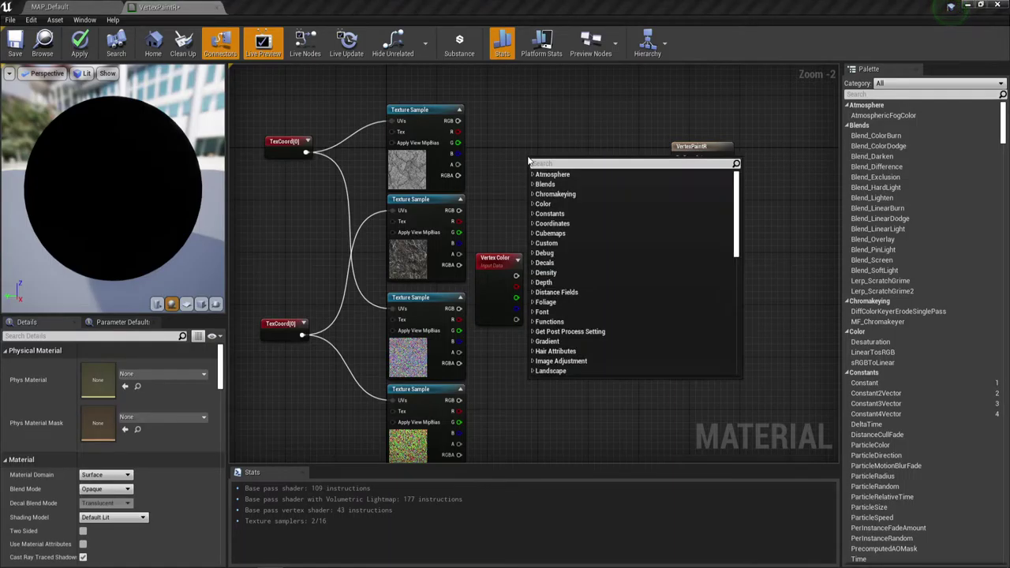
{"action": "type", "text": "ler"}
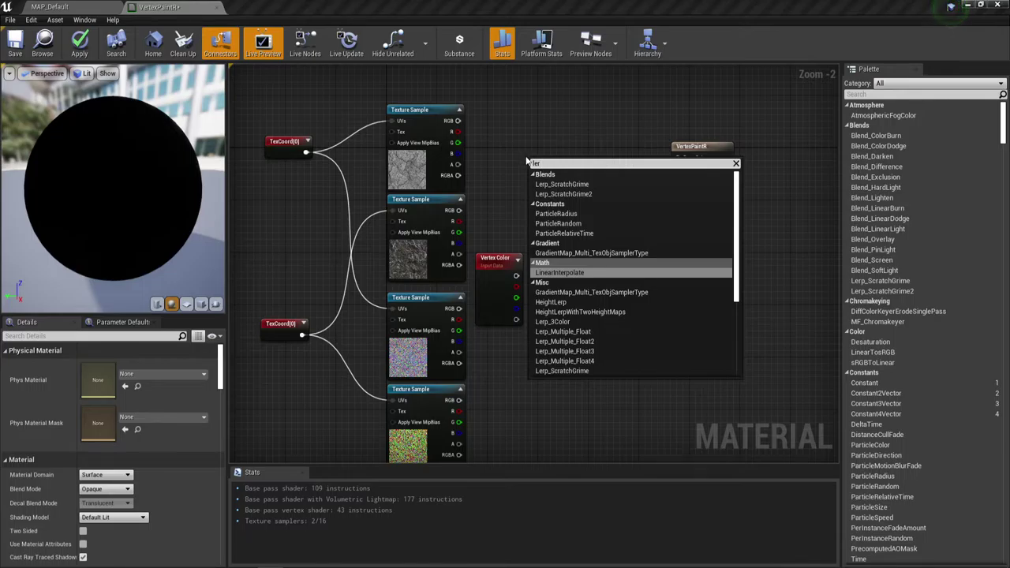
{"action": "type", "text": "p"}
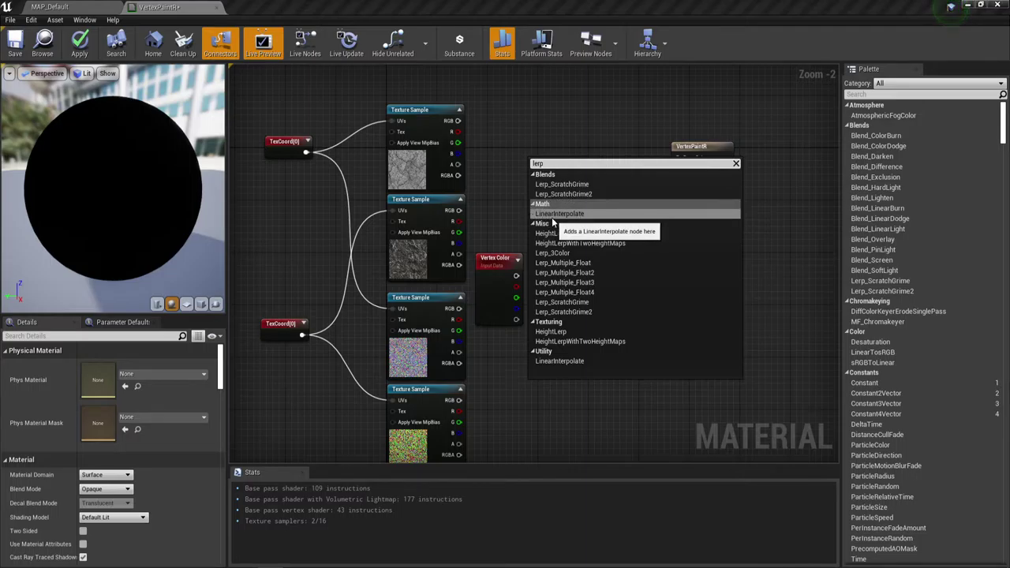
{"action": "left_click", "coordinate": [562, 214]}
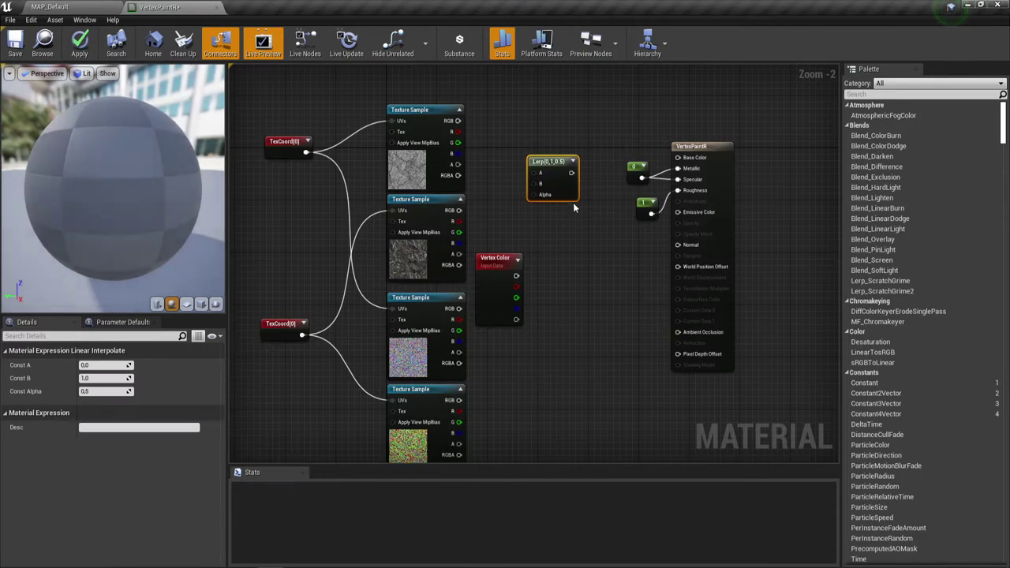
{"action": "left_click_drag", "start_coordinate": [554, 165], "coordinate": [571, 157]}
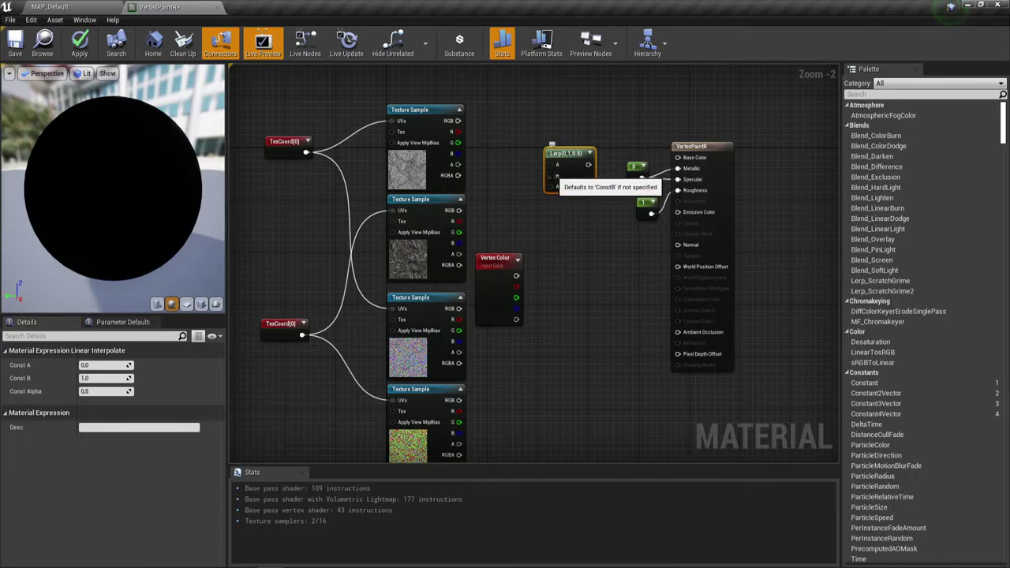
Connect stone to the Lerp's A, stone2 to B and Vertex Color to Alpha, with the Lerp's output feeding Base Color
{"action": "left_click_drag", "start_coordinate": [460, 213], "coordinate": [555, 167]}
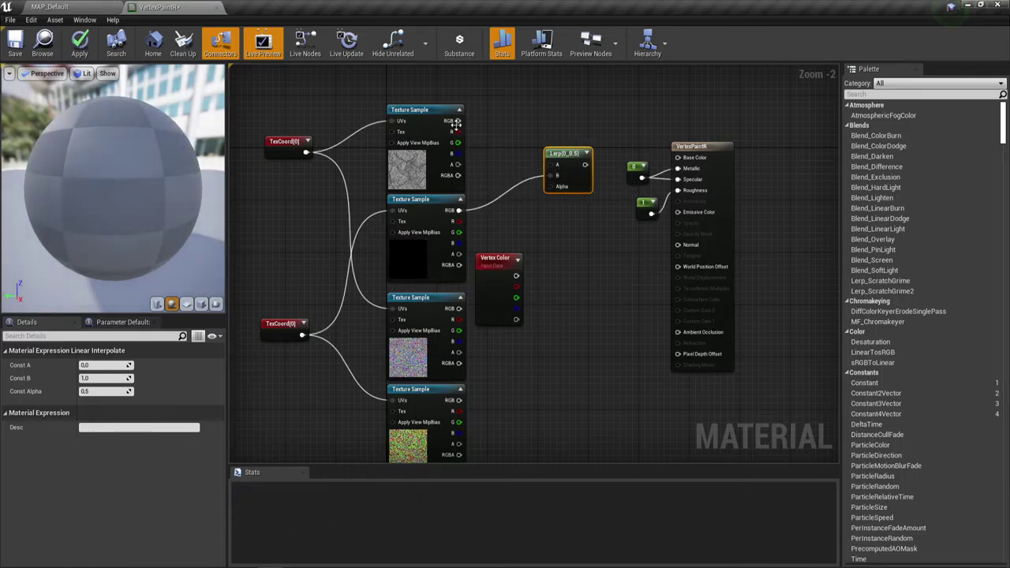
{"action": "left_click_drag", "start_coordinate": [456, 123], "coordinate": [555, 165]}
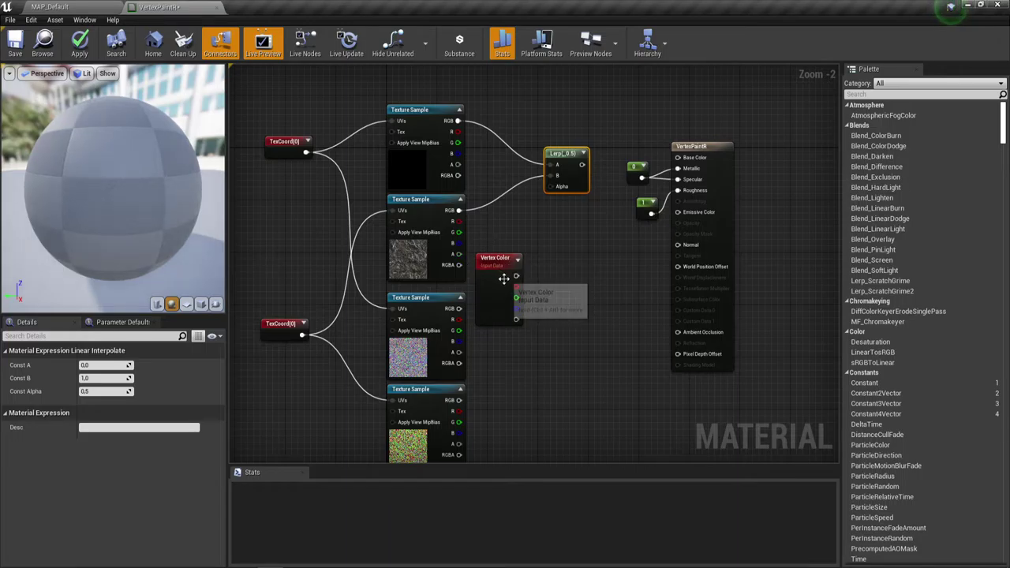
{"action": "left_click_drag", "start_coordinate": [514, 277], "coordinate": [682, 163]}
{"action": "right_click_drag", "start_coordinate": [547, 227], "coordinate": [539, 194]}
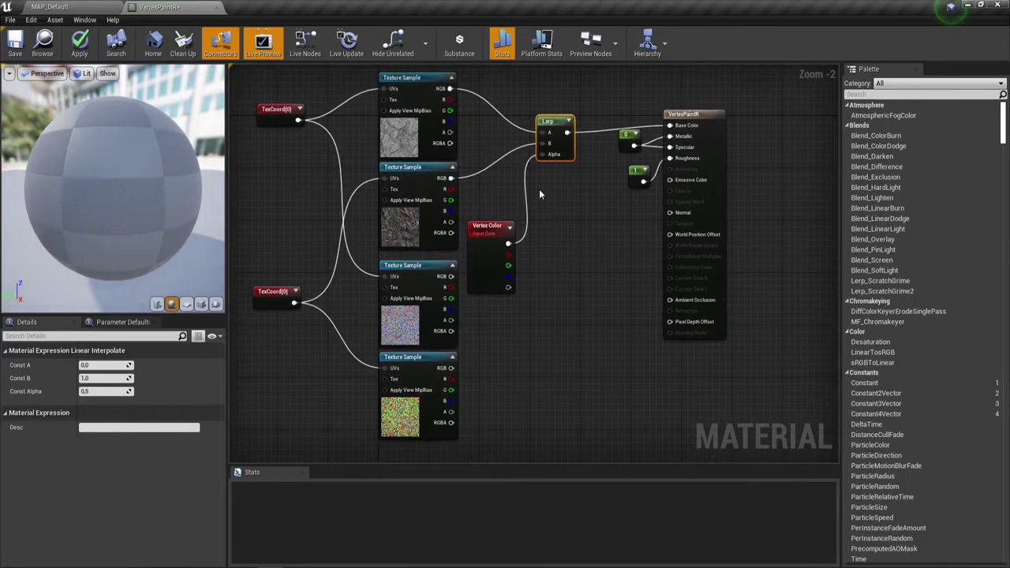
{"action": "left_click_drag", "start_coordinate": [569, 216], "coordinate": [422, 147]}
{"action": "left_click", "coordinate": [589, 247]}
Duplicate the Lerp and blend stoneNormal (A) and StoneNormal2 (B) with Vertex Color as Alpha, connecting the result to Normal
{"action": "right_click_drag", "start_coordinate": [579, 329], "coordinate": [565, 287]}
{"action": "left_click", "coordinate": [539, 81]}
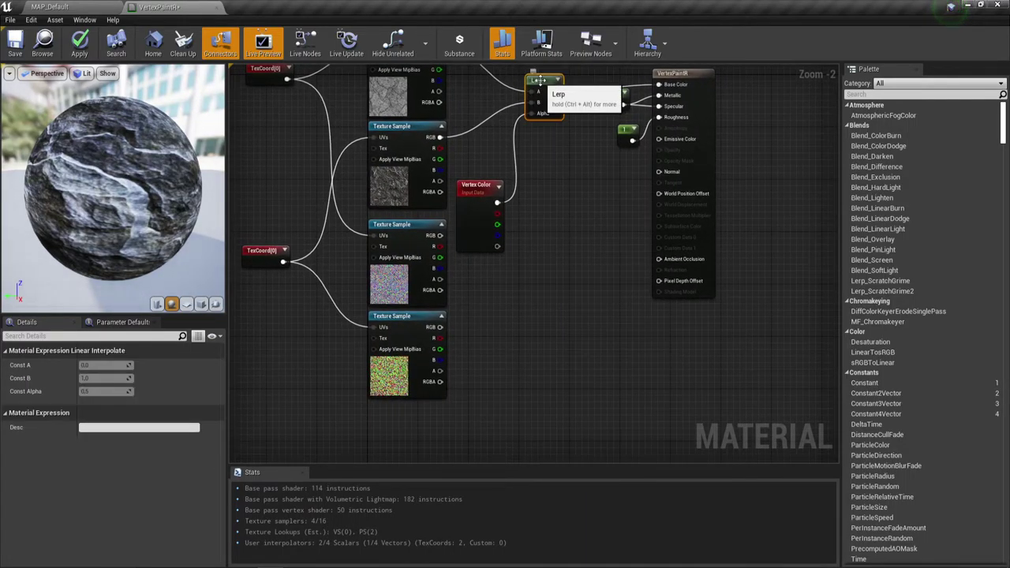
{"action": "key", "text": "ctrl+c"}
{"action": "key", "text": "ctrl+v"}
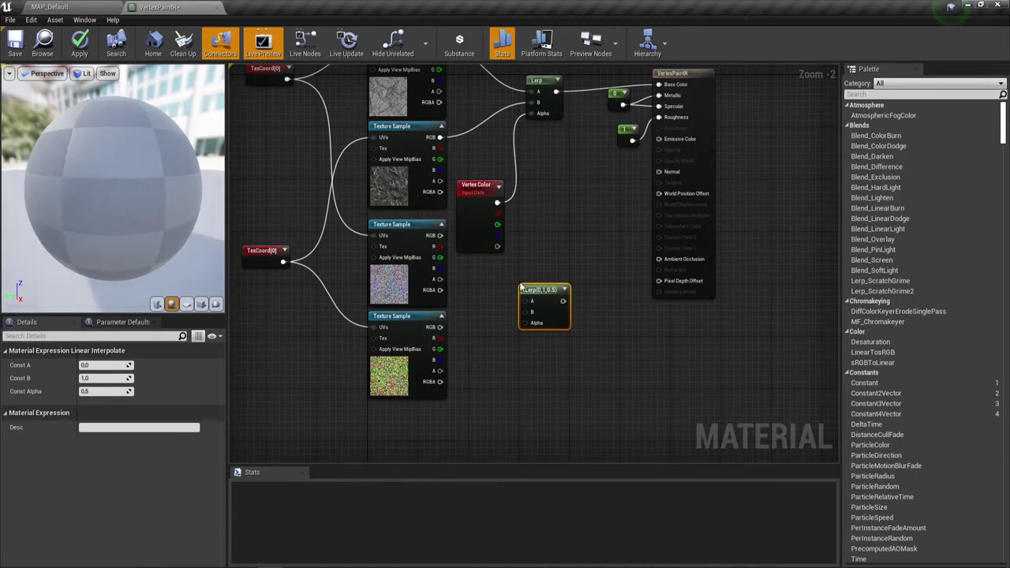
{"action": "left_click_drag", "start_coordinate": [440, 234], "coordinate": [532, 301]}
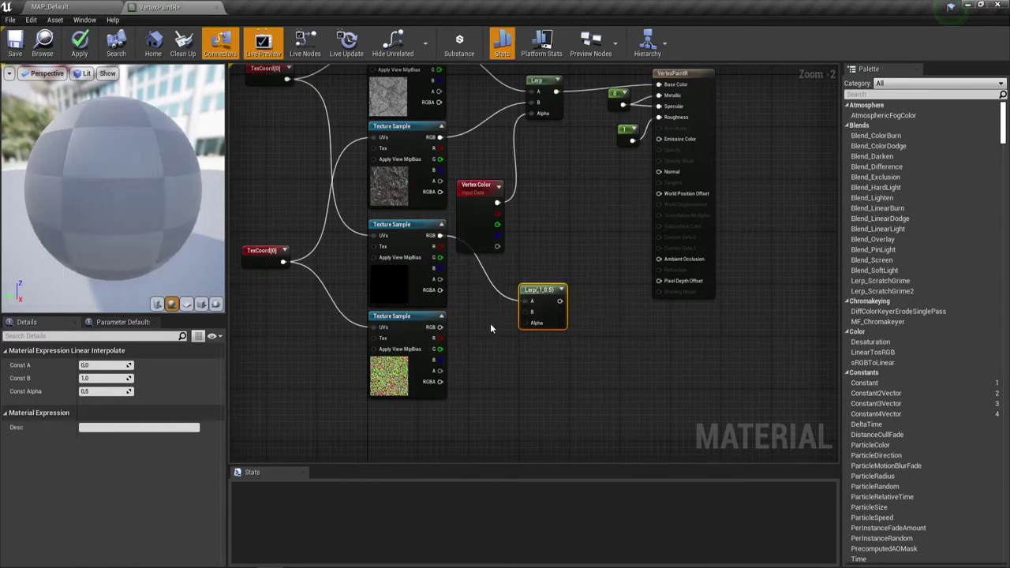
{"action": "left_click_drag", "start_coordinate": [439, 327], "coordinate": [522, 311]}
{"action": "left_click_drag", "start_coordinate": [496, 202], "coordinate": [523, 323]}
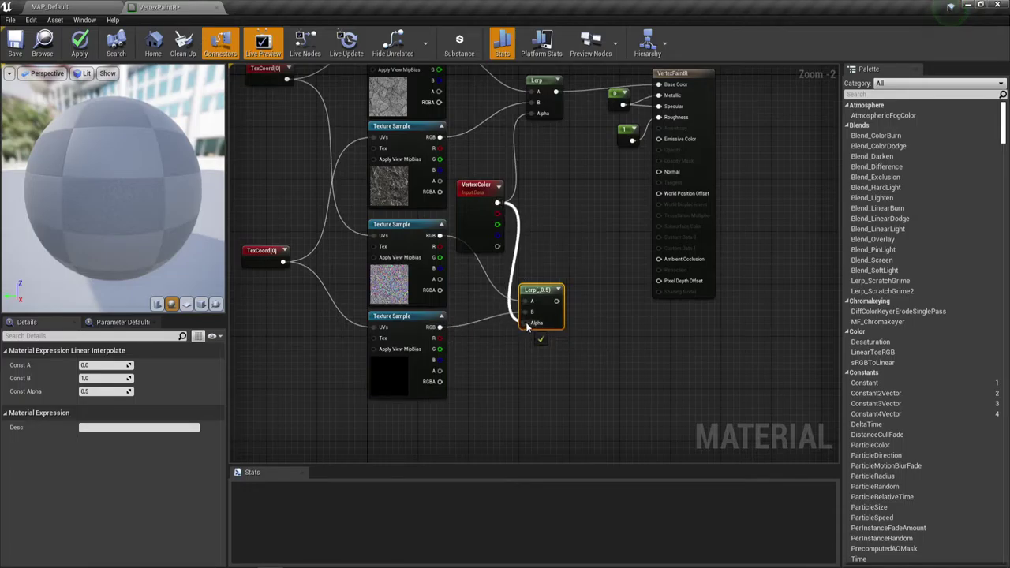
{"action": "left_click_drag", "start_coordinate": [540, 289], "coordinate": [659, 171]}
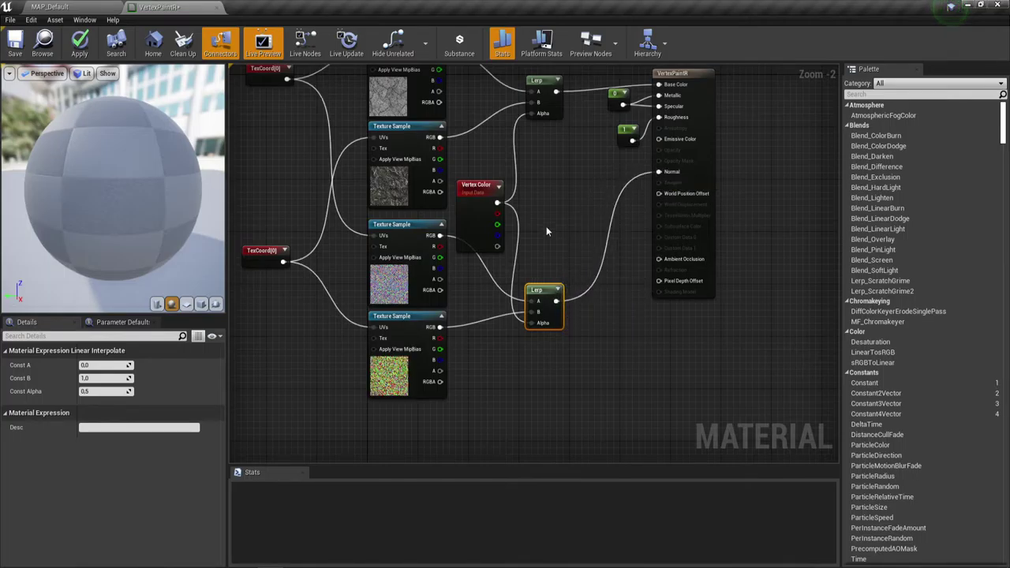
Review the finished node network, checking the normal map branch, both Lerp nodes and the material output's remaining inputs
{"action": "left_click_drag", "start_coordinate": [526, 414], "coordinate": [392, 264]}
{"action": "scroll", "coordinate": [407, 309], "scroll_direction": "down", "scroll_amount": 4}
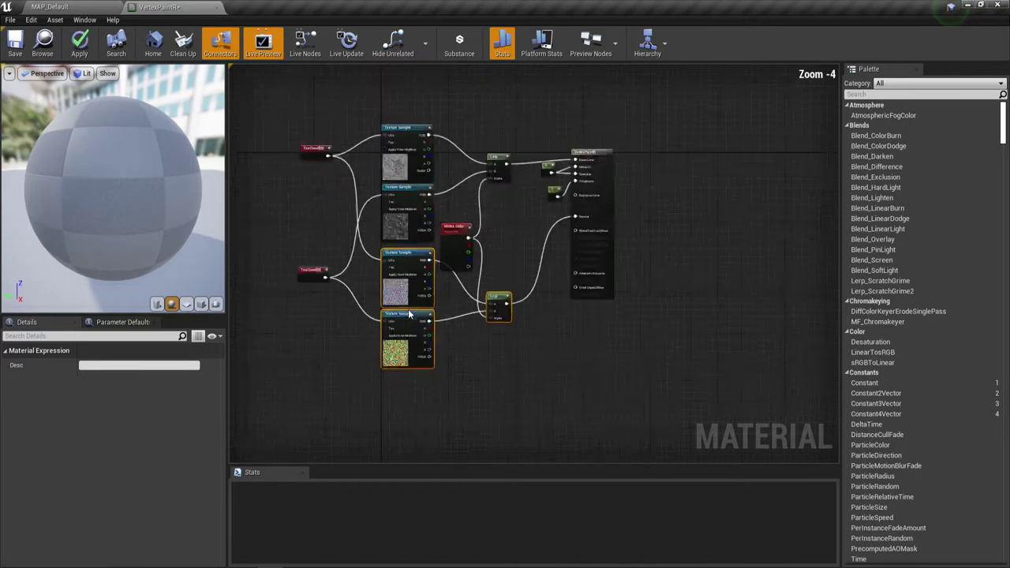
{"action": "scroll", "coordinate": [427, 354], "scroll_direction": "up", "scroll_amount": 3}
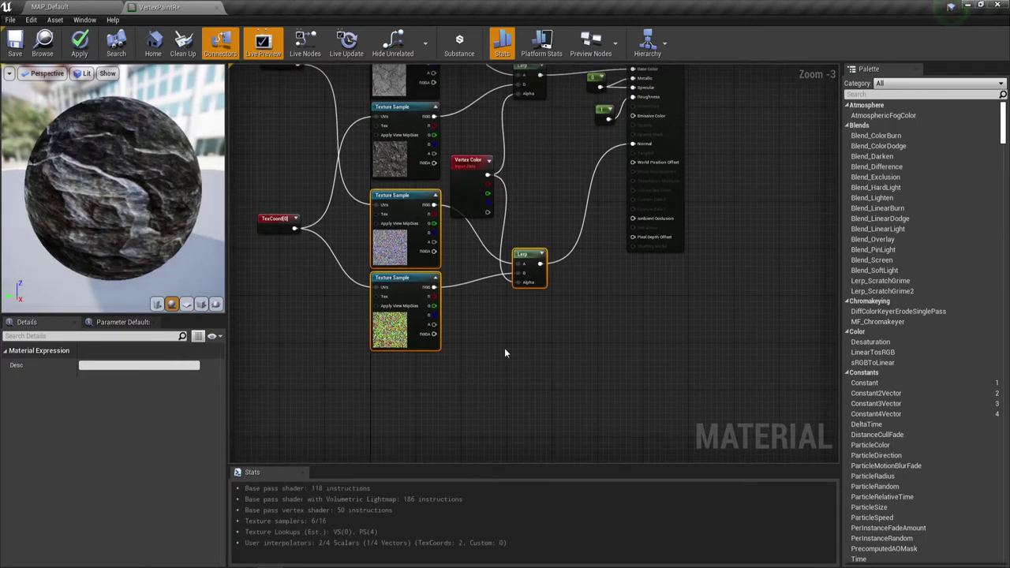
{"action": "scroll", "coordinate": [586, 339], "scroll_direction": "up", "scroll_amount": 2}
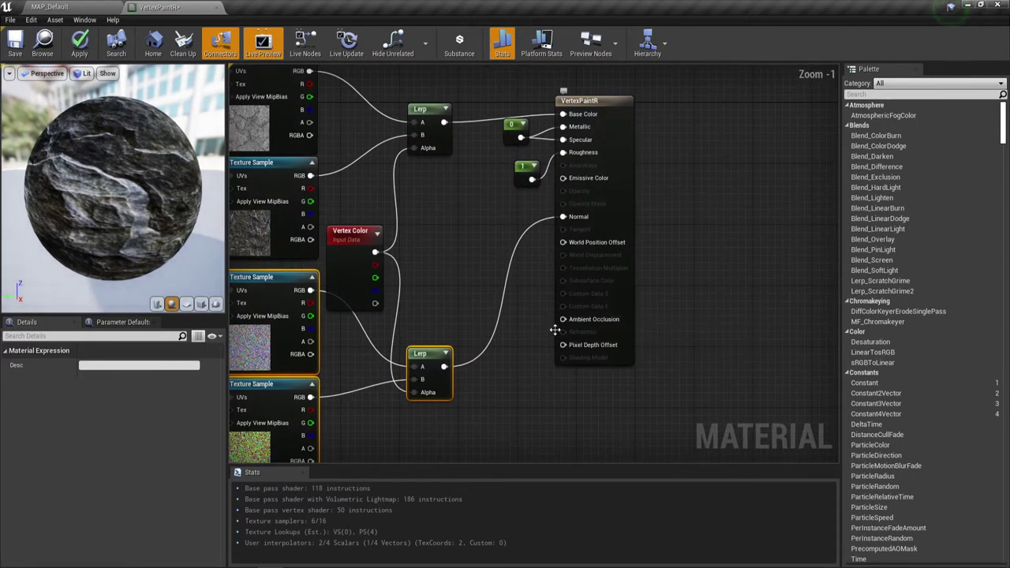
{"action": "right_click_drag", "start_coordinate": [527, 388], "coordinate": [571, 285]}
{"action": "scroll", "coordinate": [572, 284], "scroll_direction": "down", "scroll_amount": 1}
{"action": "right_click_drag", "start_coordinate": [543, 336], "coordinate": [557, 293]}
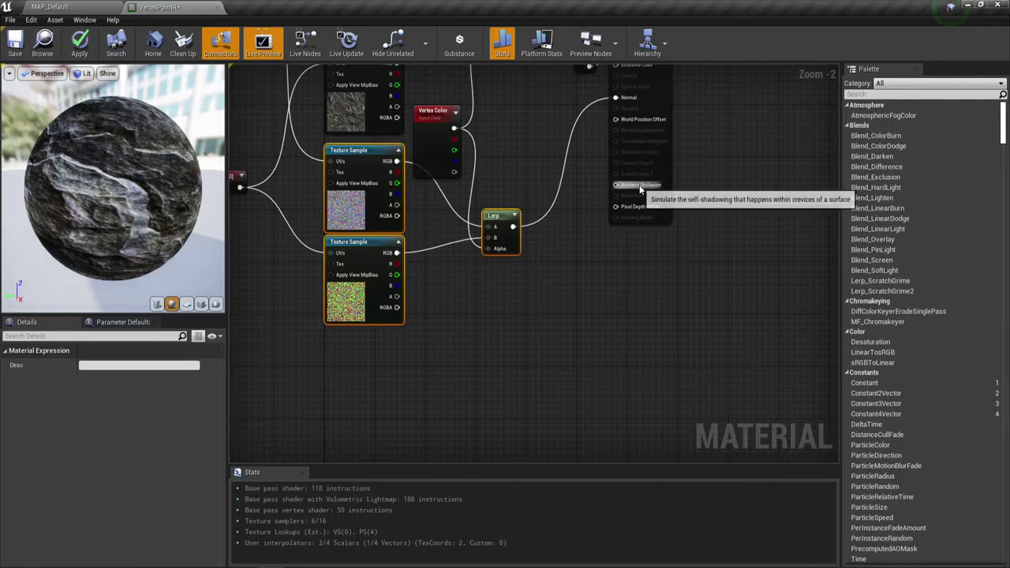
{"action": "right_click_drag", "start_coordinate": [425, 379], "coordinate": [465, 318]}
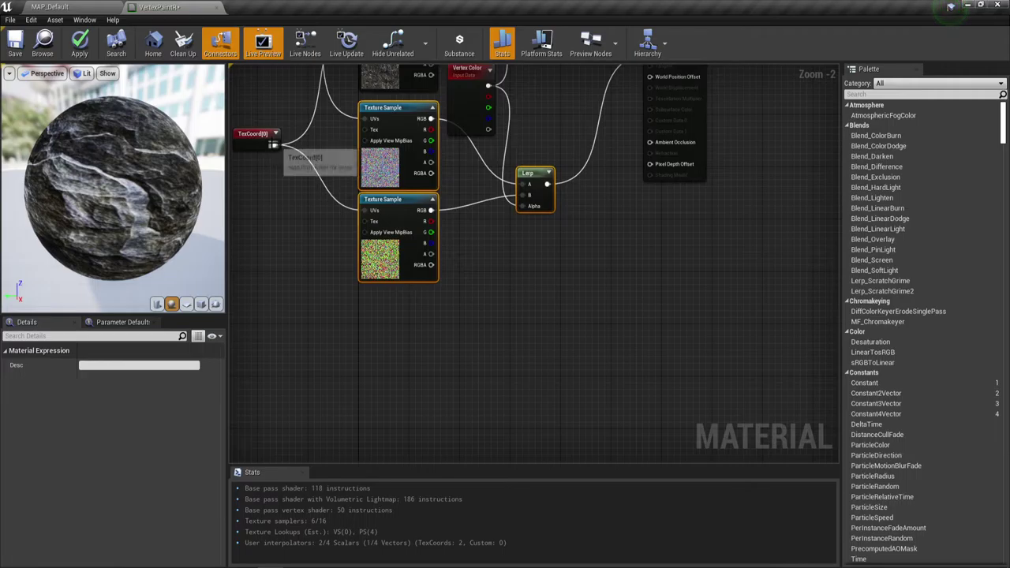
{"action": "left_click_drag", "start_coordinate": [308, 240], "coordinate": [351, 384]}
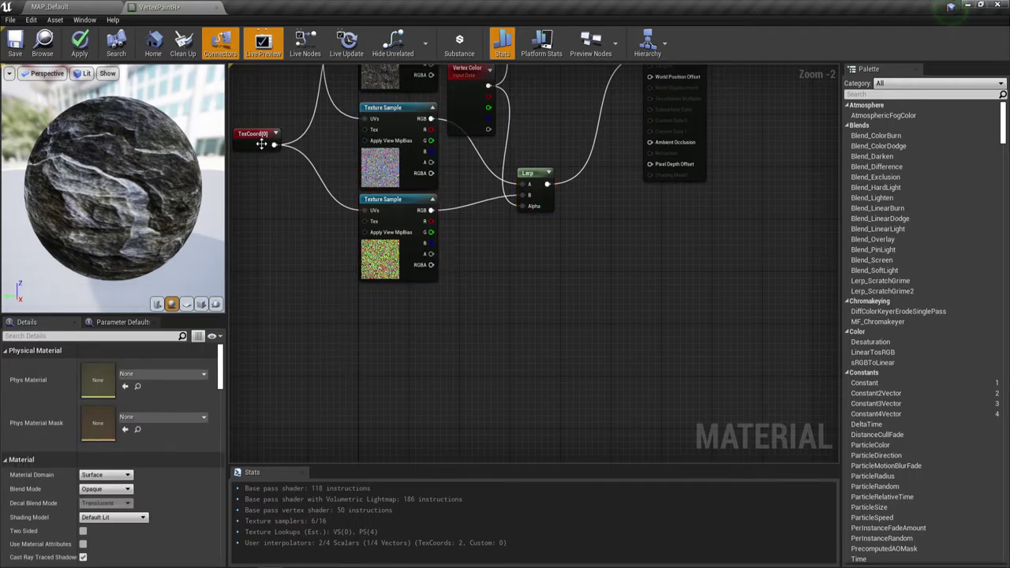
{"action": "right_click_drag", "start_coordinate": [618, 229], "coordinate": [577, 309]}
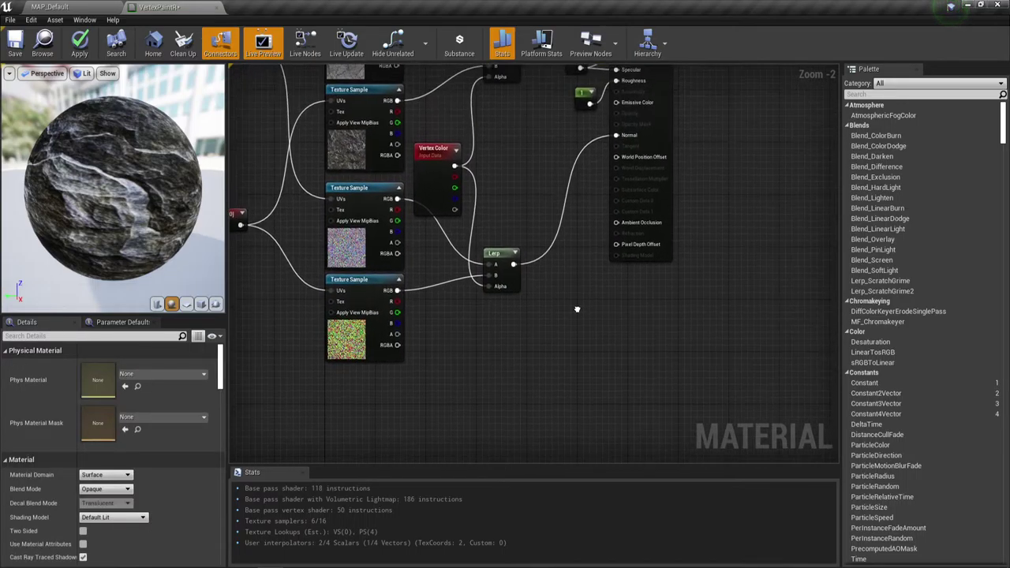
{"action": "left_click", "coordinate": [497, 272]}
{"action": "right_click_drag", "start_coordinate": [558, 291], "coordinate": [529, 386]}
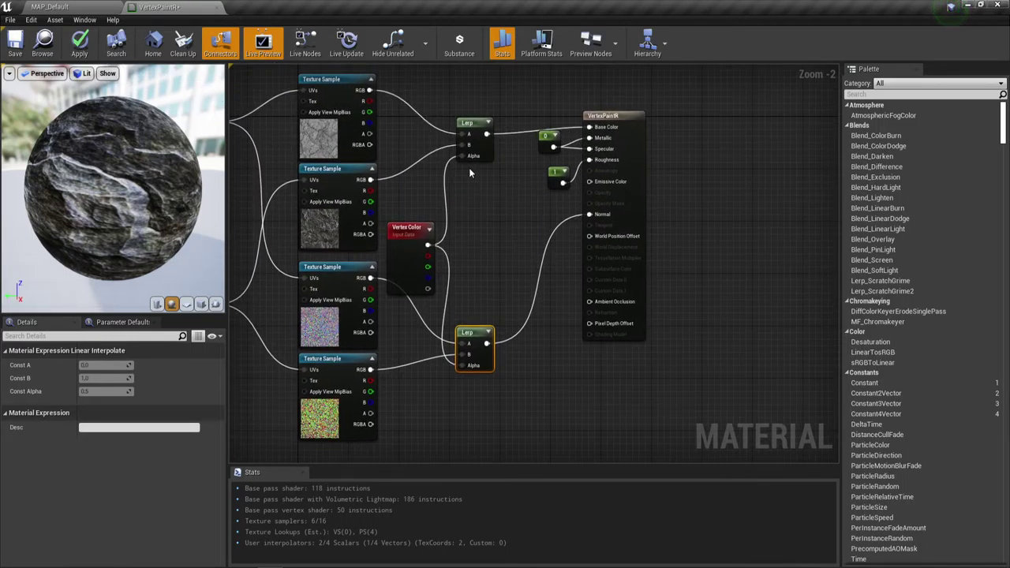
{"action": "right_click_drag", "start_coordinate": [295, 174], "coordinate": [486, 170]}
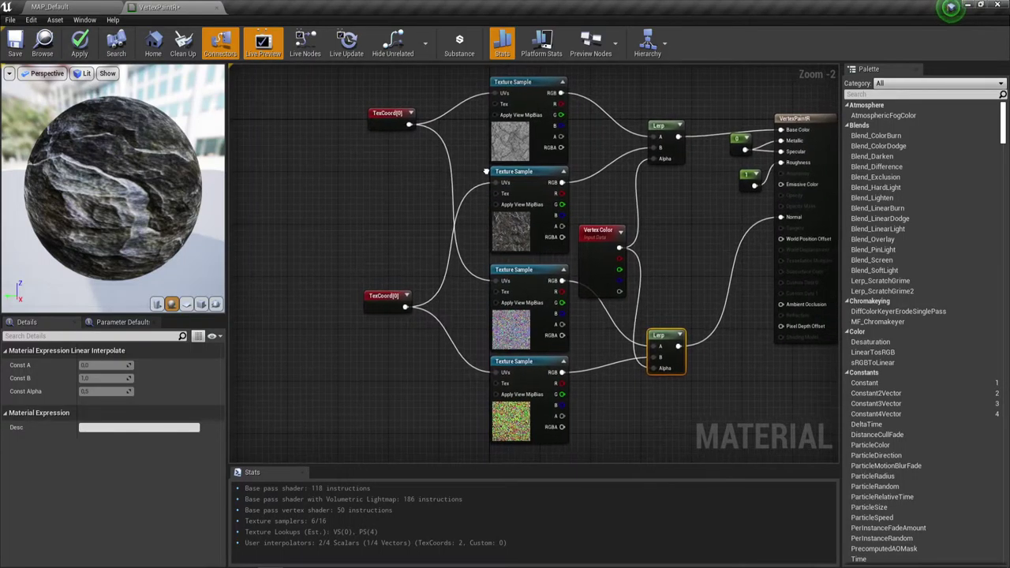
Set the UTiling and VTiling of the first TexCoord node, which feeds stone and stoneNormal, to 8
{"action": "left_click", "coordinate": [379, 114]}
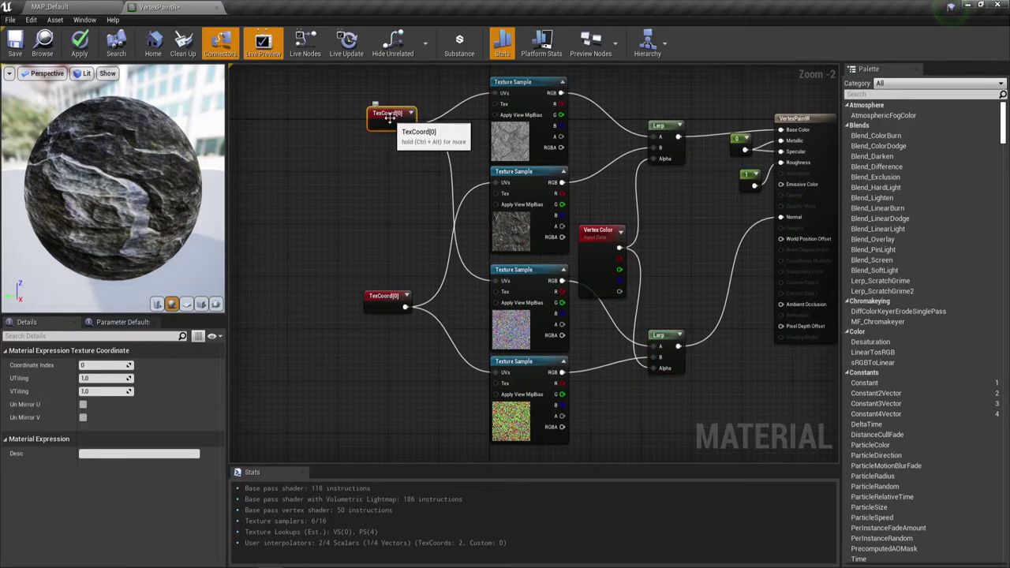
{"action": "left_click", "coordinate": [85, 378]}
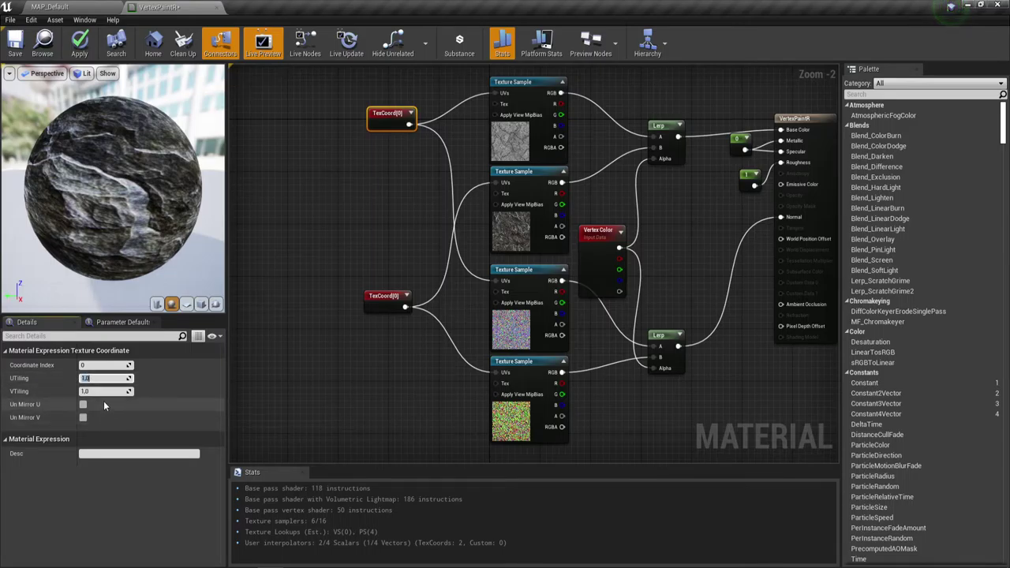
{"action": "left_click", "coordinate": [103, 401]}
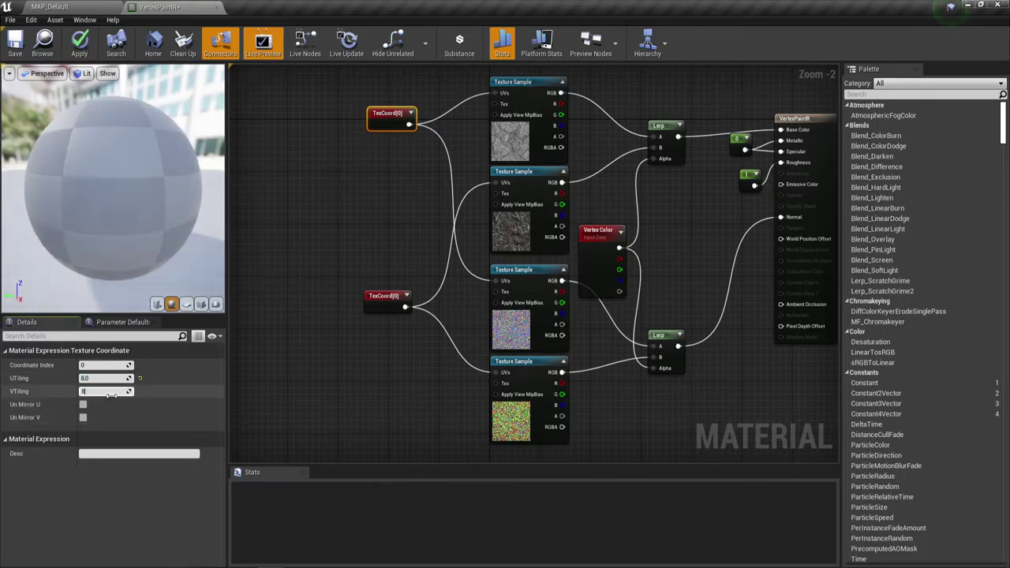
Set the UTiling and VTiling of the second TexCoord node, which feeds stone2 and StoneNormal2, to 8
{"action": "left_click", "coordinate": [385, 294]}
{"action": "left_click", "coordinate": [87, 378]}
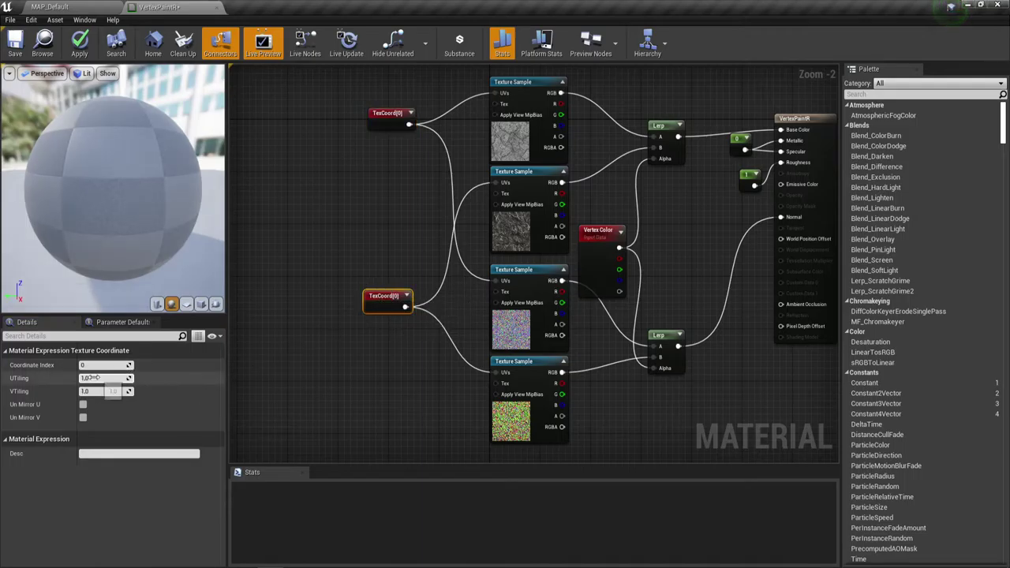
{"action": "type", "text": "8"}
{"action": "key", "text": "Return"}
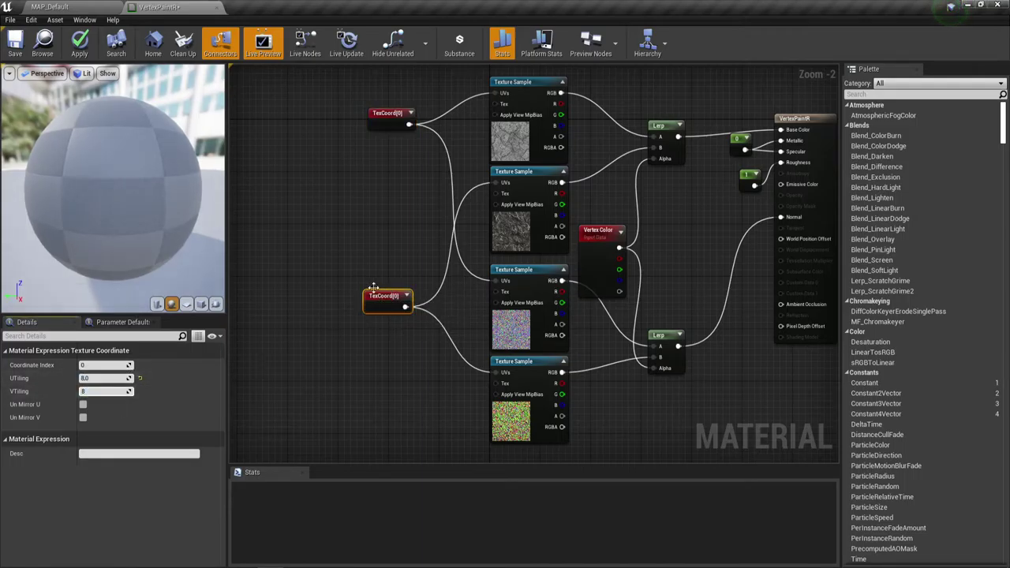
{"action": "left_click", "coordinate": [357, 266]}
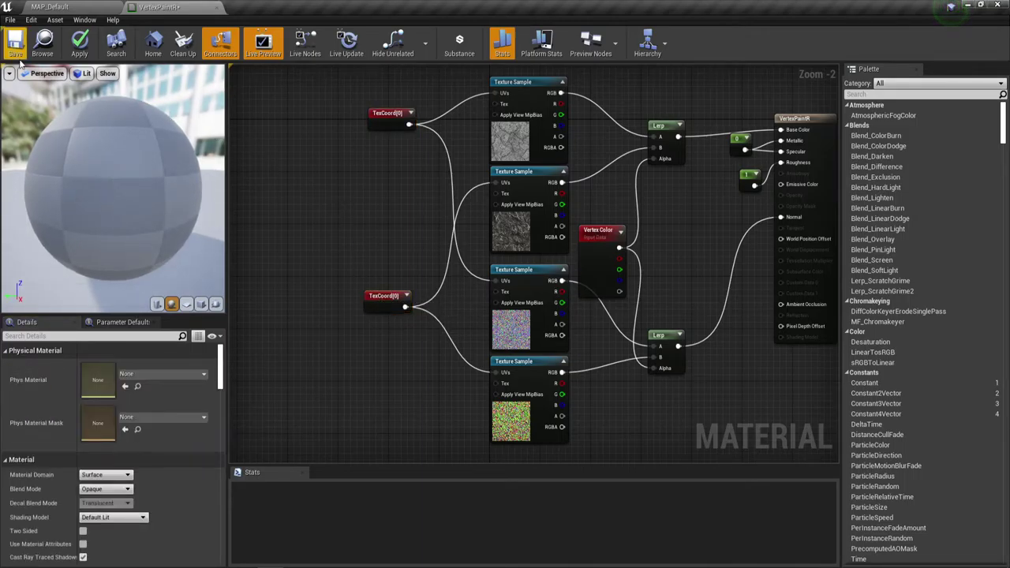
Save the material and assign VertexPaintR to Element 0 of the SM_Rock3 mesh in the MAP_Default level
{"action": "key", "text": "ctrl+s"}
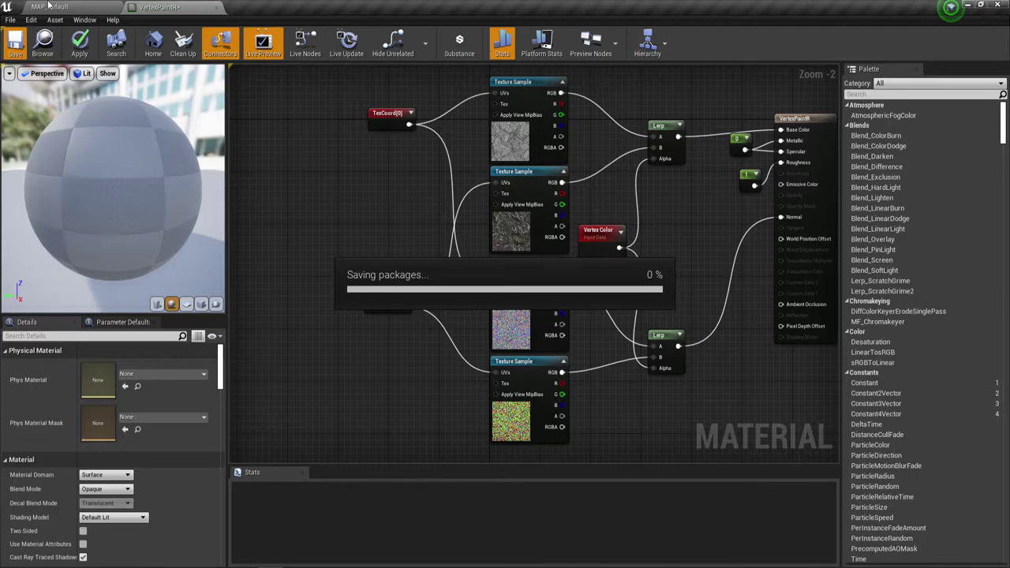
{"action": "left_click", "coordinate": [50, 7]}
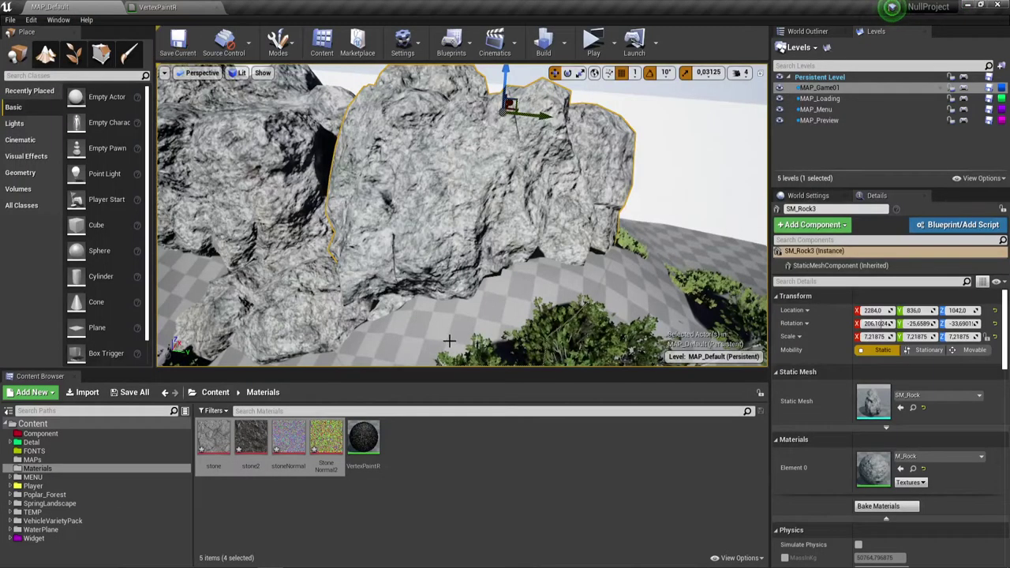
{"action": "left_click", "coordinate": [365, 439]}
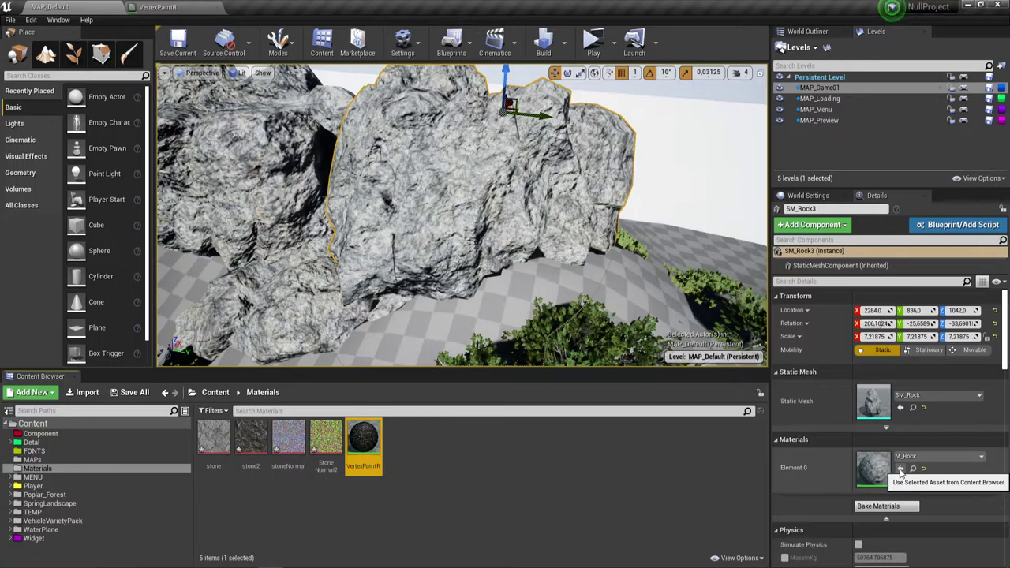
{"action": "left_click", "coordinate": [900, 470]}
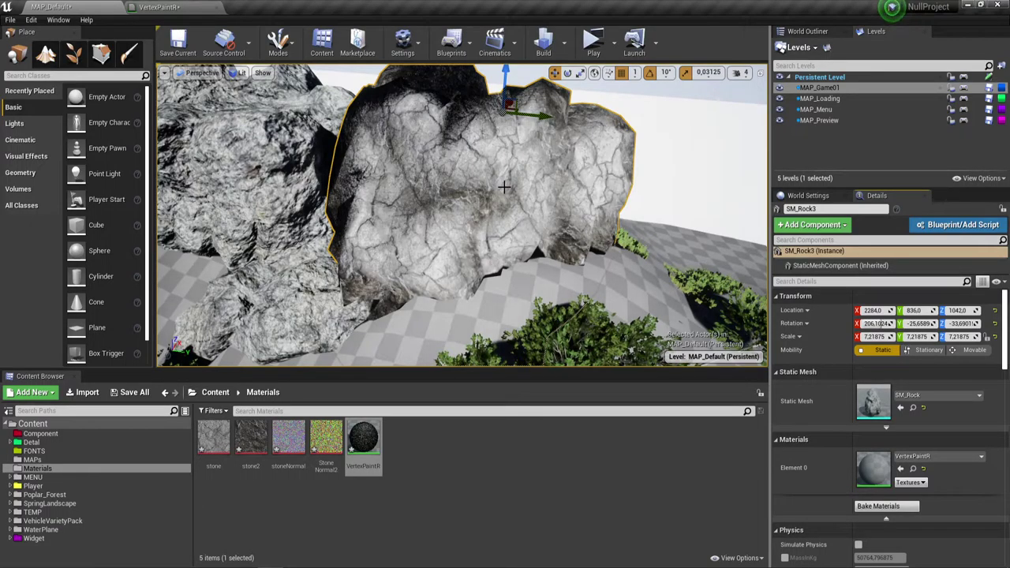
Examine the stone texture and its tiling on the SM_Rock3 mesh from several viewpoints
{"action": "key", "text": "w"}
{"action": "right_click_drag", "start_coordinate": [514, 179], "coordinate": [442, 209]}
{"action": "key", "text": "s"}
{"action": "key", "text": "w"}
{"action": "key", "text": "w"}
{"action": "right_click_drag", "start_coordinate": [518, 265], "coordinate": [512, 180]}
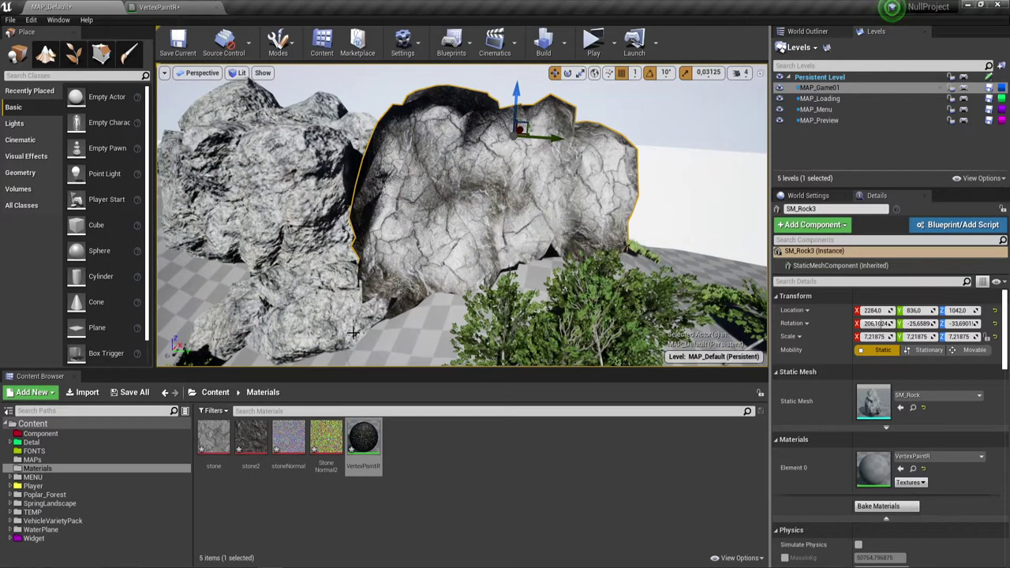
Set the UTiling and VTiling of the second TexCoord node, feeding stone2 and StoneNormal2 in VertexPaintR, to 14
{"action": "left_click", "coordinate": [170, 7]}
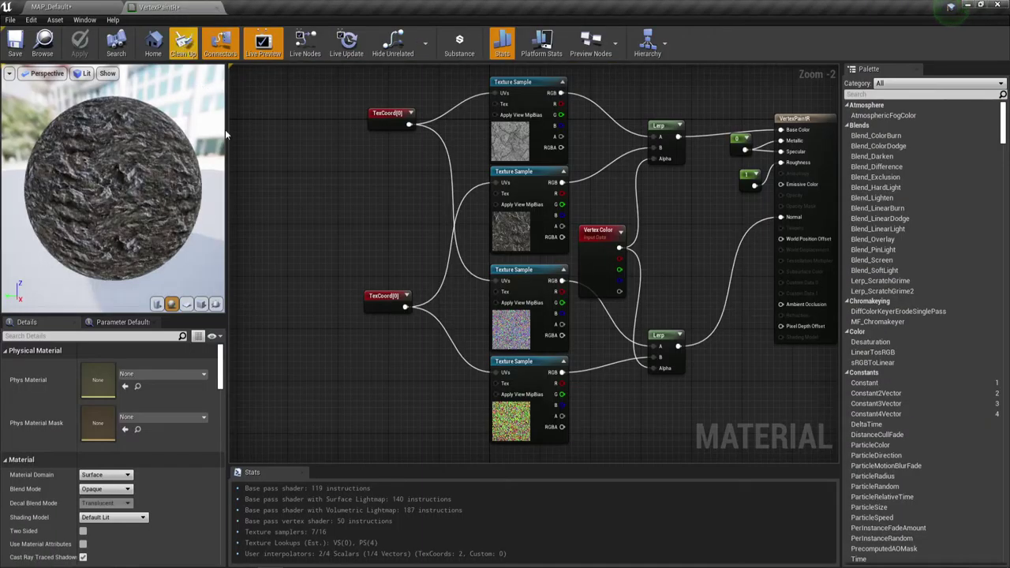
{"action": "left_click", "coordinate": [377, 295]}
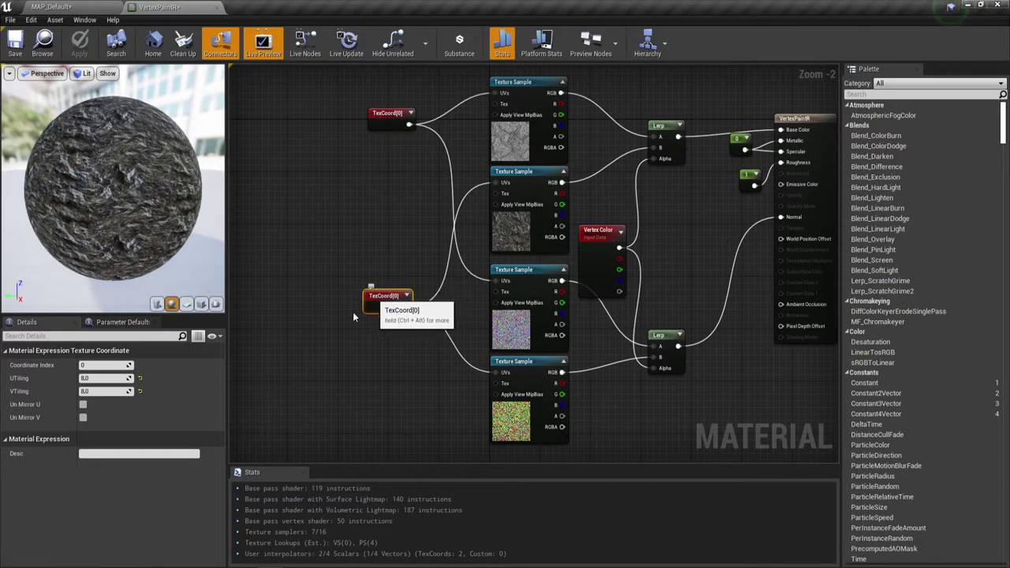
{"action": "left_click", "coordinate": [96, 379]}
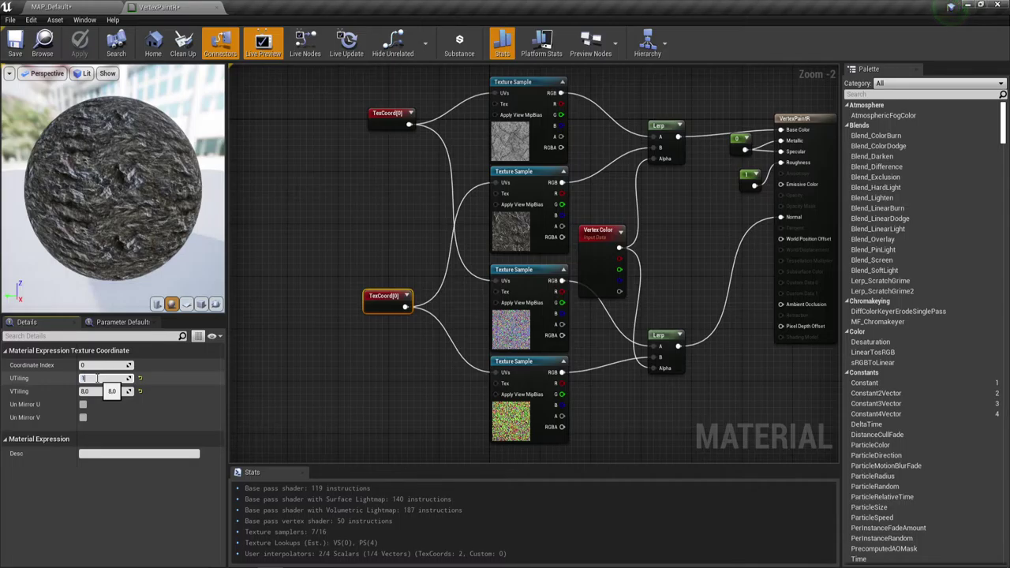
{"action": "left_click", "coordinate": [98, 391]}
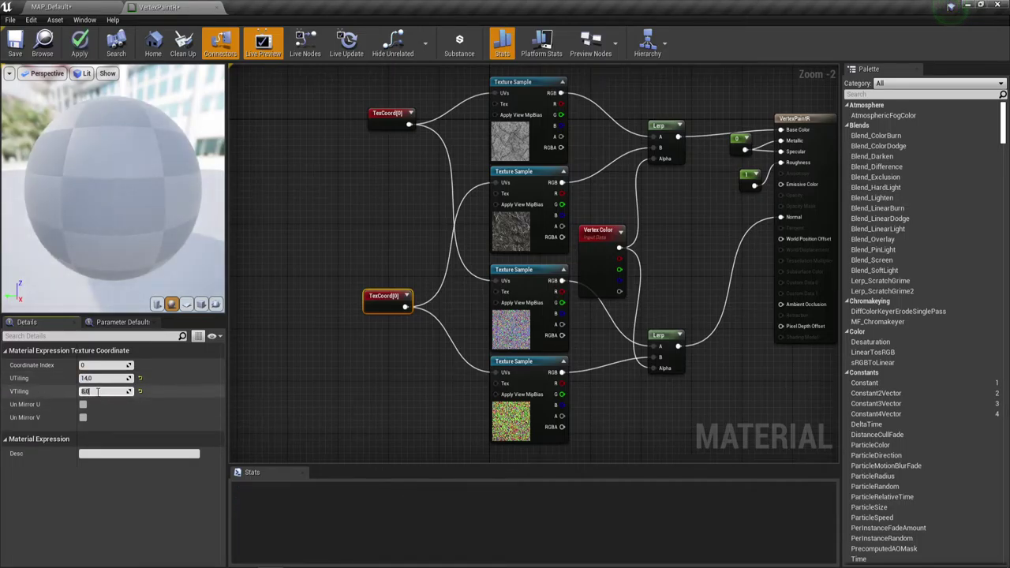
{"action": "type", "text": "14"}
{"action": "left_click", "coordinate": [311, 397]}
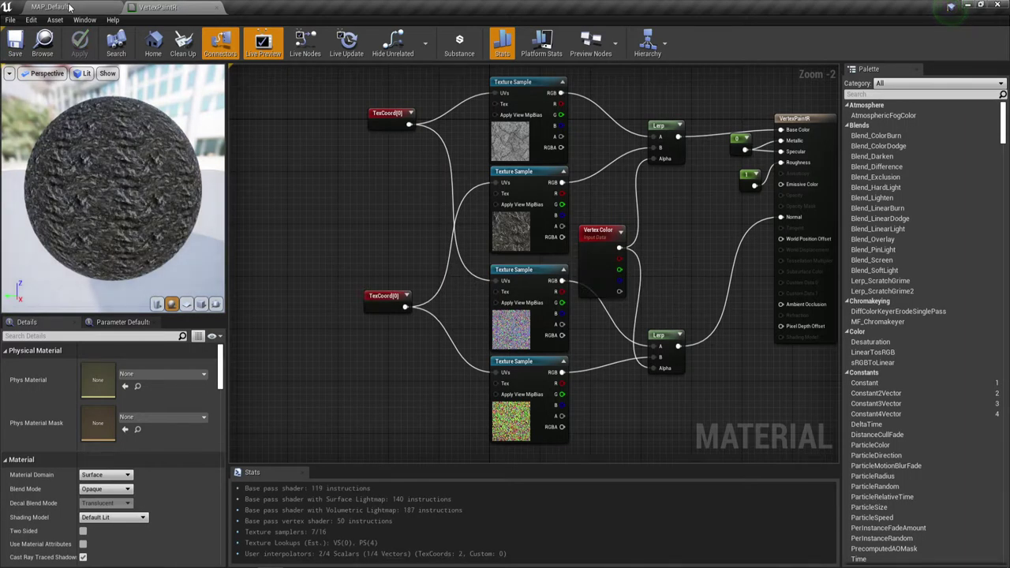
Check the rock in MAP_Default, then set UTiling and VTiling of the first TexCoord node in VertexPaintR to 14
{"action": "left_click", "coordinate": [70, 7]}
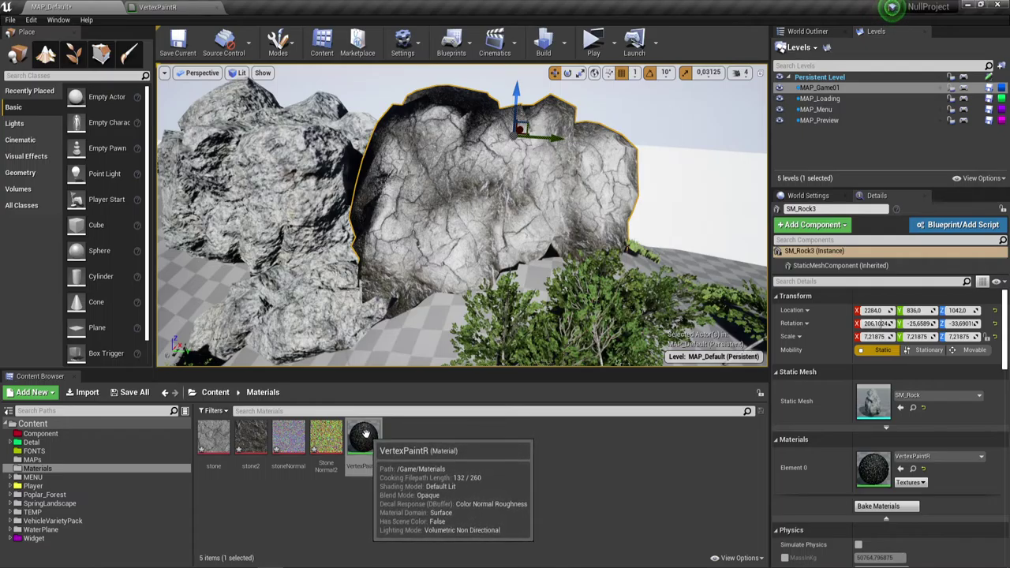
{"action": "double_click", "coordinate": [363, 438]}
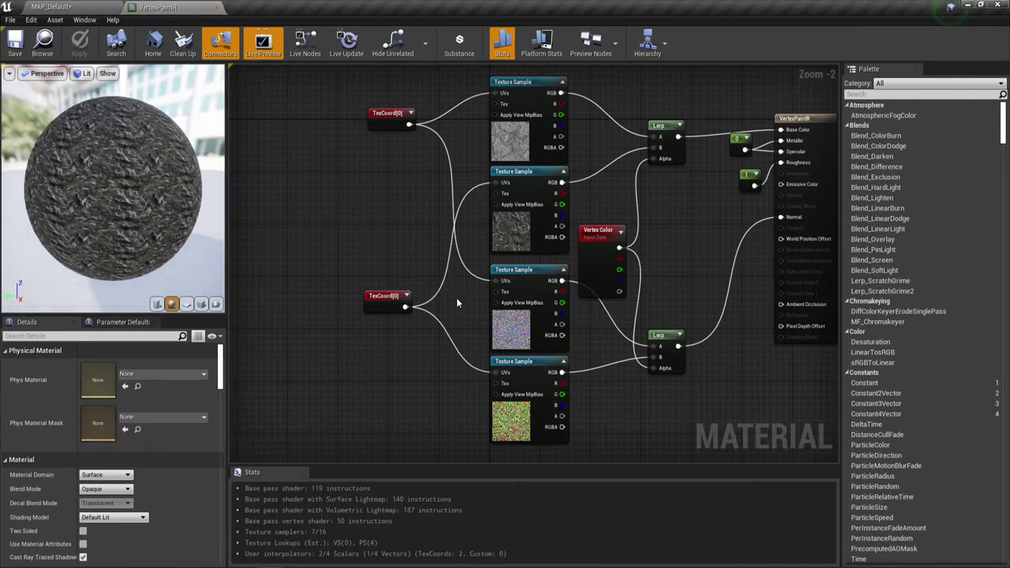
{"action": "left_click", "coordinate": [409, 120]}
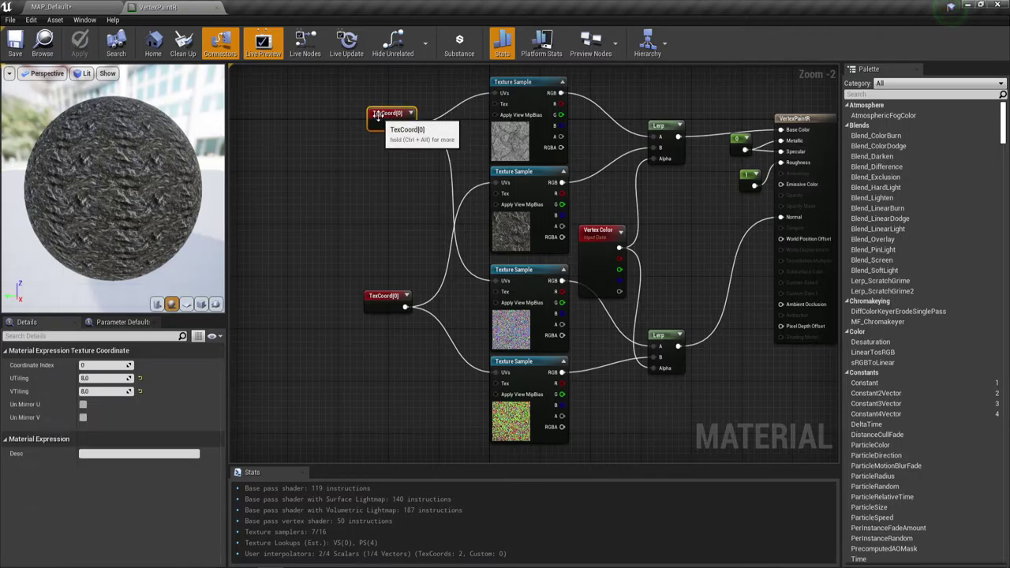
{"action": "type", "text": "14"}
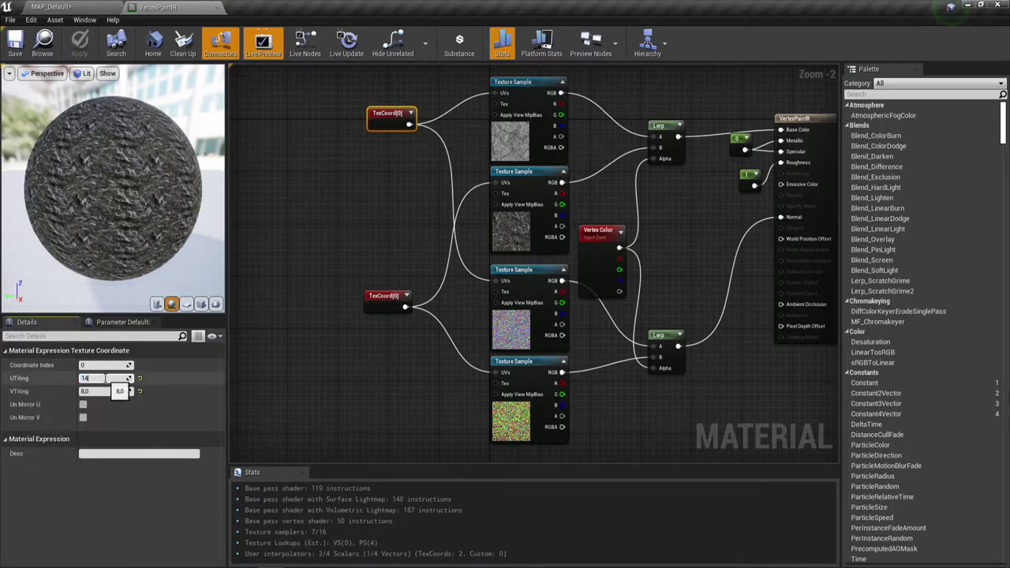
{"action": "key", "text": "Tab"}
{"action": "type", "text": "14"}
{"action": "left_click", "coordinate": [332, 307]}
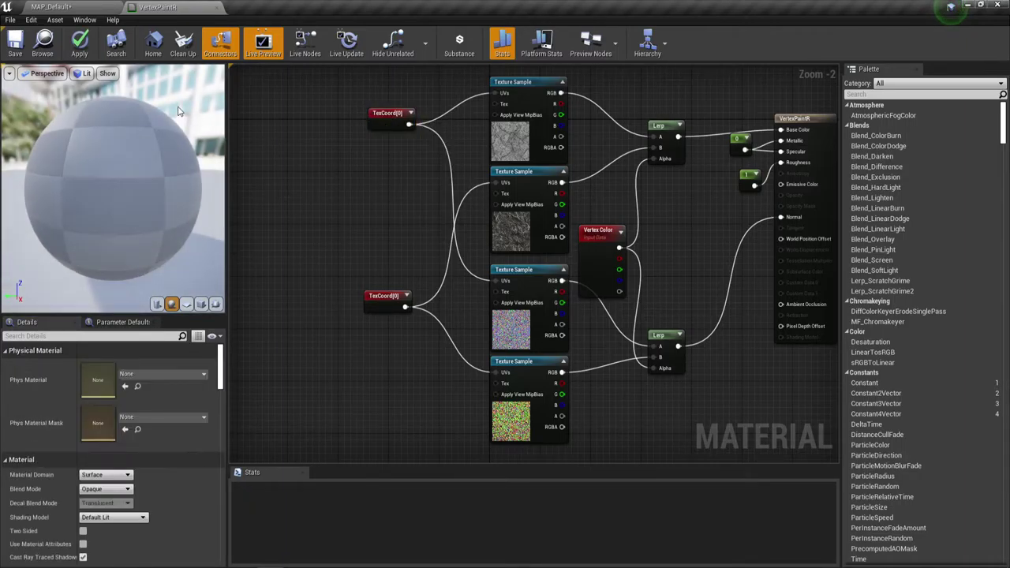
Apply and save the VertexPaintR material, then inspect its tiling on SM_Rock3 in the MAP_Default level
{"action": "left_click", "coordinate": [74, 38]}
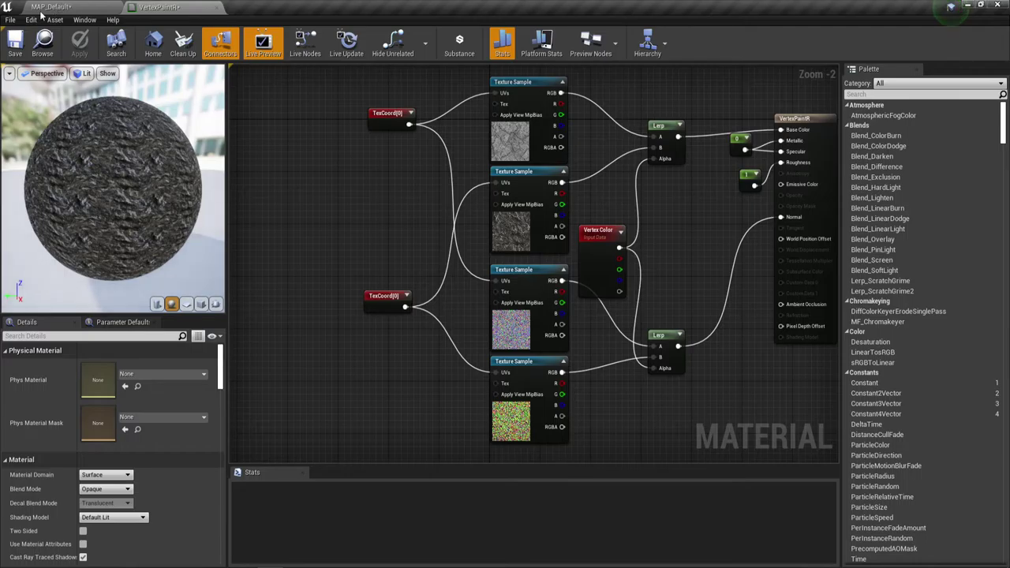
{"action": "key", "text": "ctrl+s"}
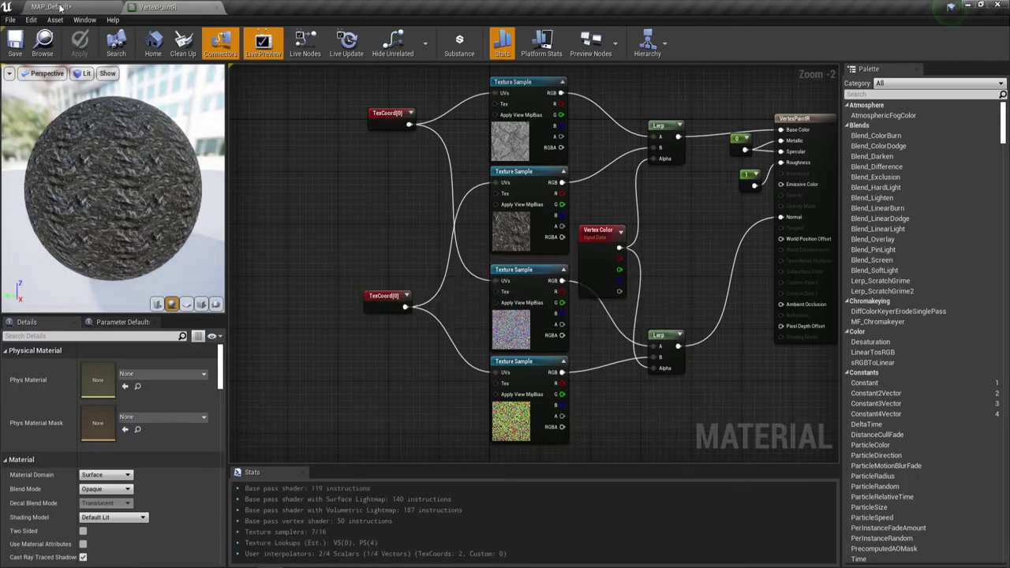
{"action": "left_click", "coordinate": [60, 7]}
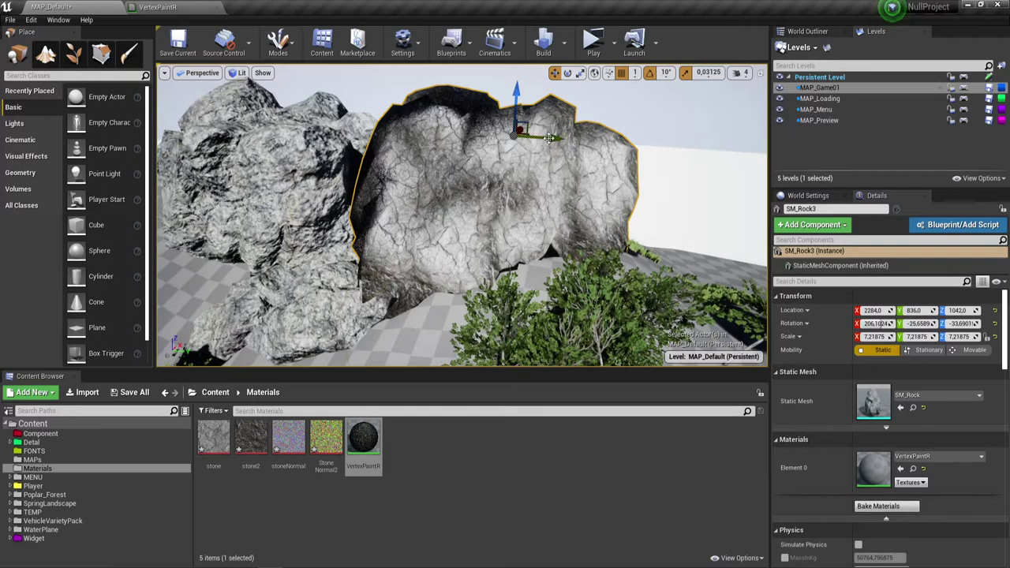
{"action": "key", "text": "w"}
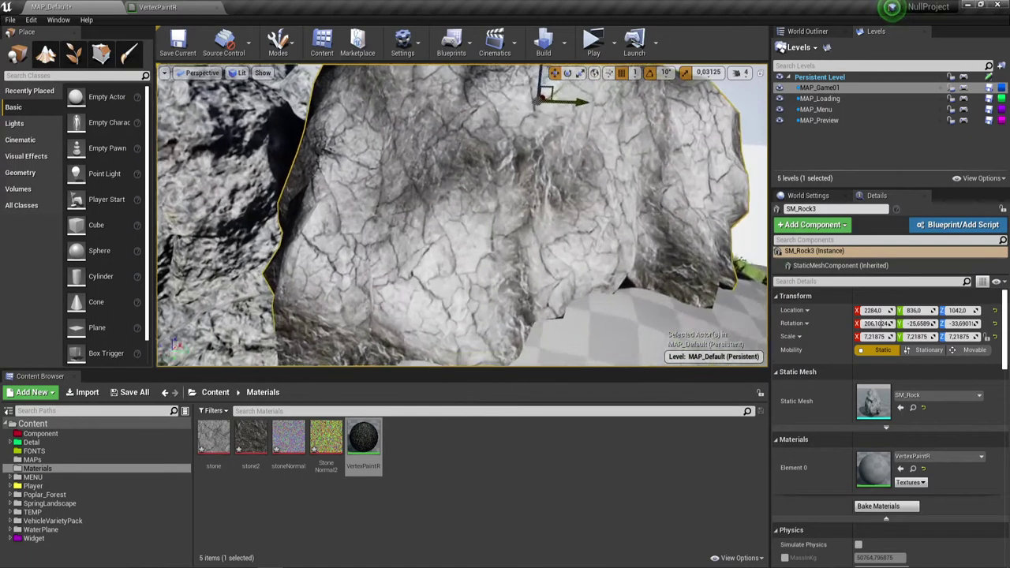
{"action": "key", "text": "s"}
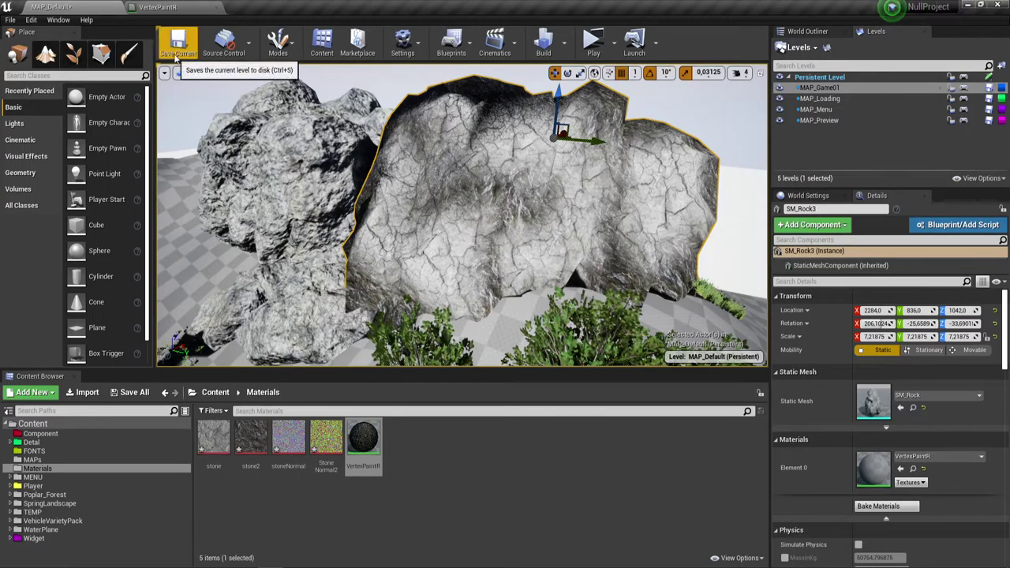
In Mesh Paint mode, reassign VertexPaintR to Element 0 of SM_Rock3 and save all modified content
{"action": "left_click", "coordinate": [131, 54]}
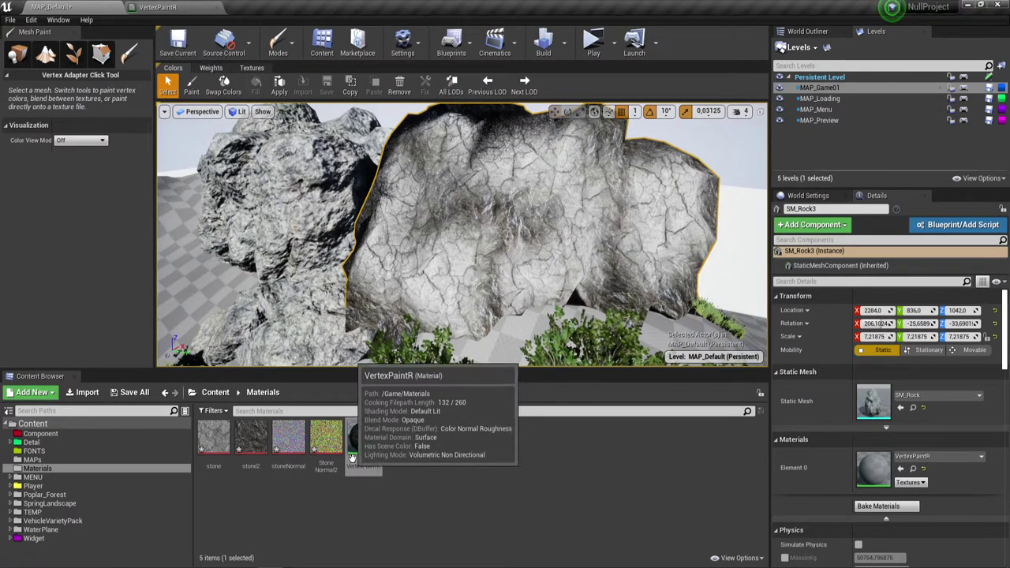
{"action": "left_click_drag", "start_coordinate": [355, 435], "coordinate": [863, 464]}
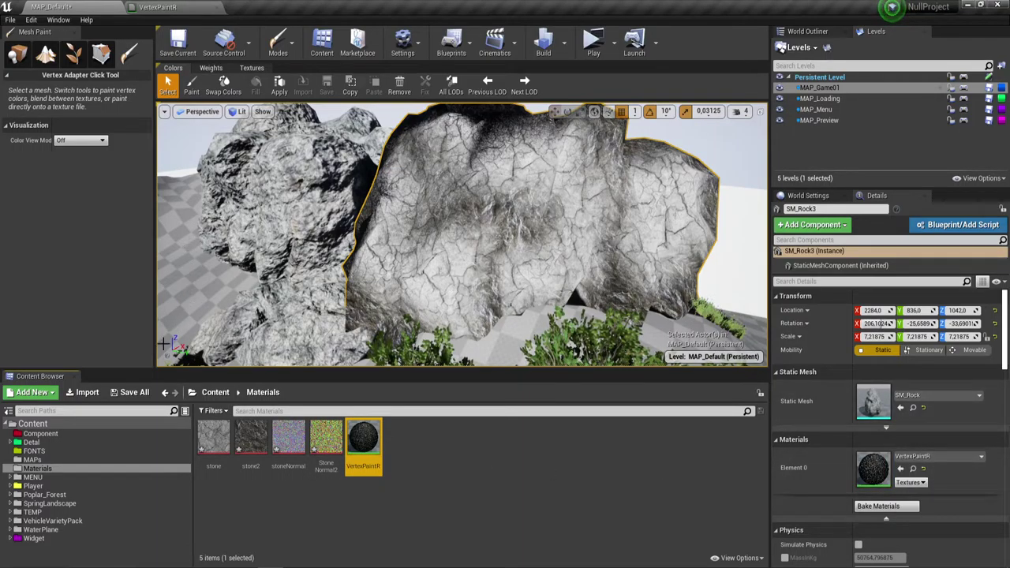
{"action": "left_click", "coordinate": [131, 392]}
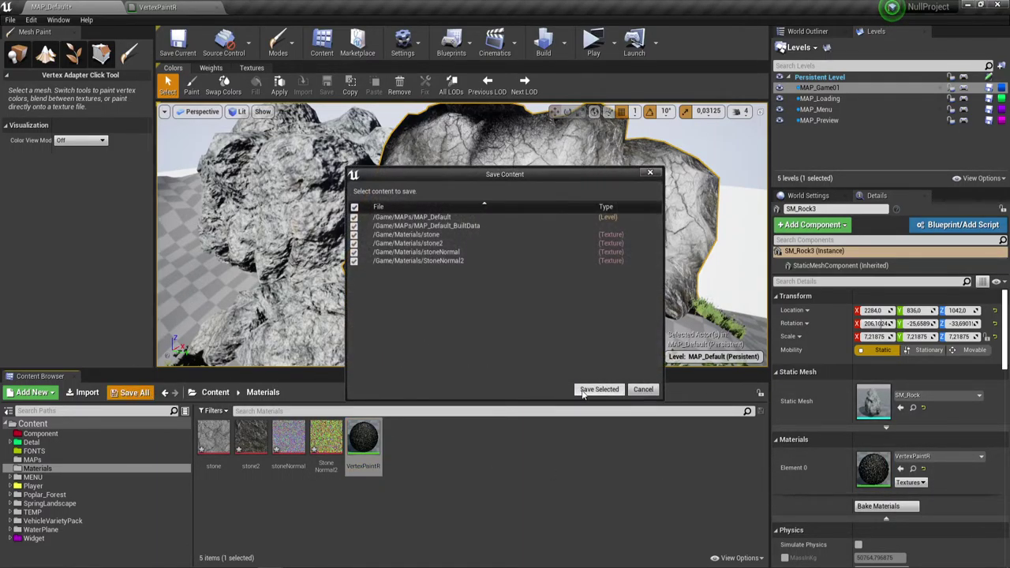
{"action": "left_click", "coordinate": [598, 390]}
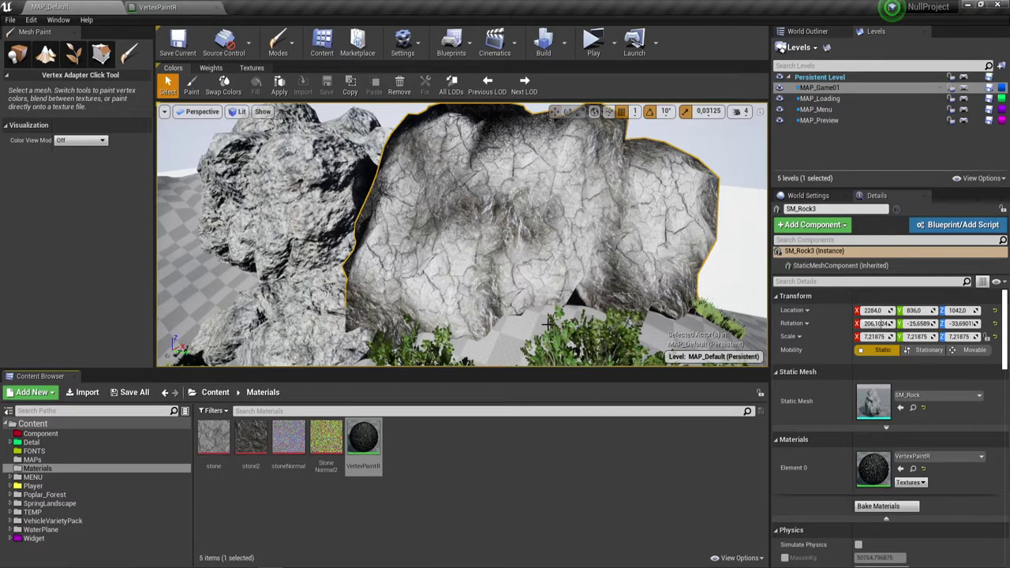
Activate the Paint tool for vertex colors on the selected SM_Rock3 mesh
{"action": "left_click", "coordinate": [815, 110]}
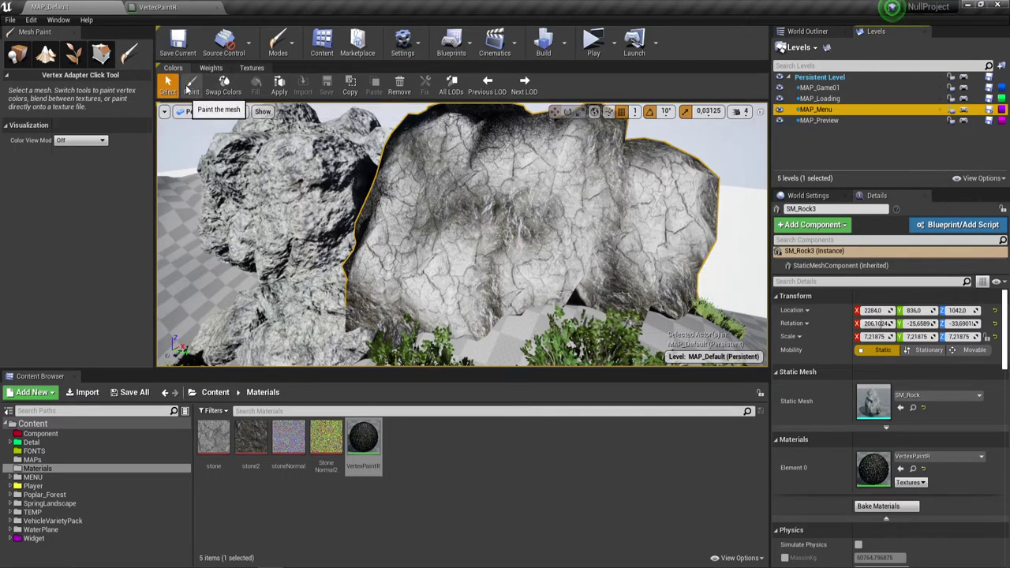
{"action": "left_click", "coordinate": [213, 69]}
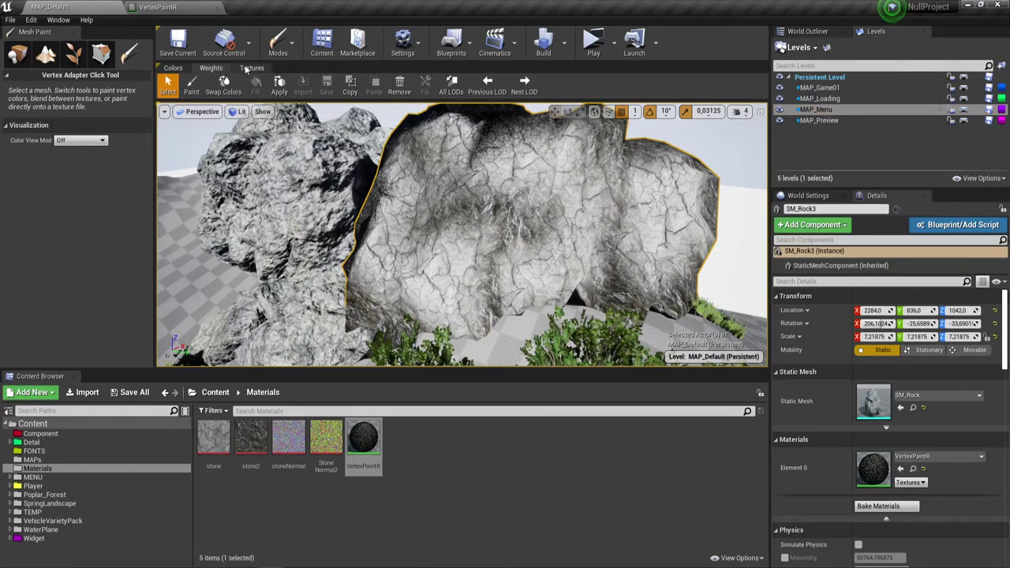
{"action": "left_click", "coordinate": [245, 69]}
{"action": "left_click", "coordinate": [173, 69]}
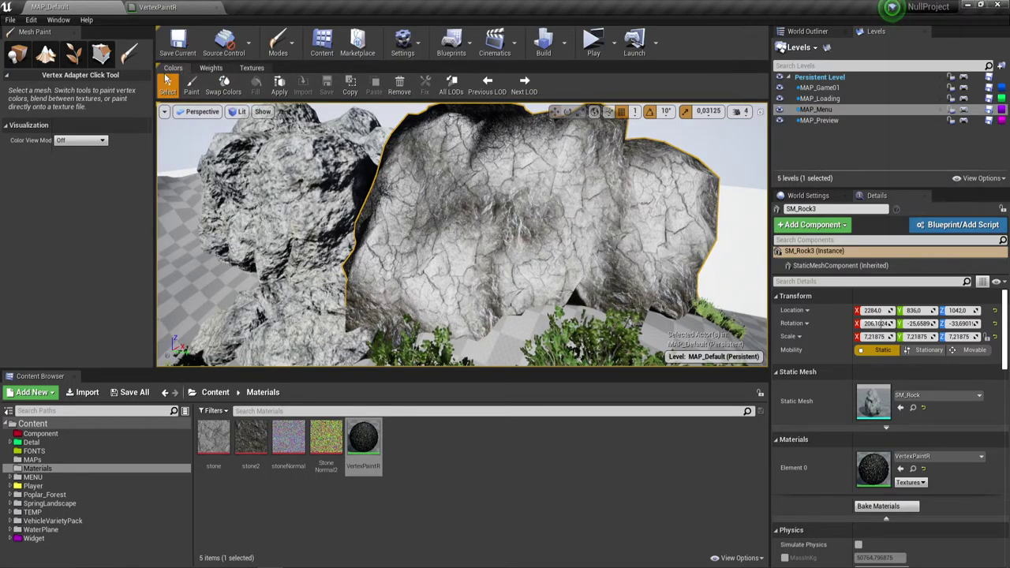
{"action": "left_click", "coordinate": [192, 87]}
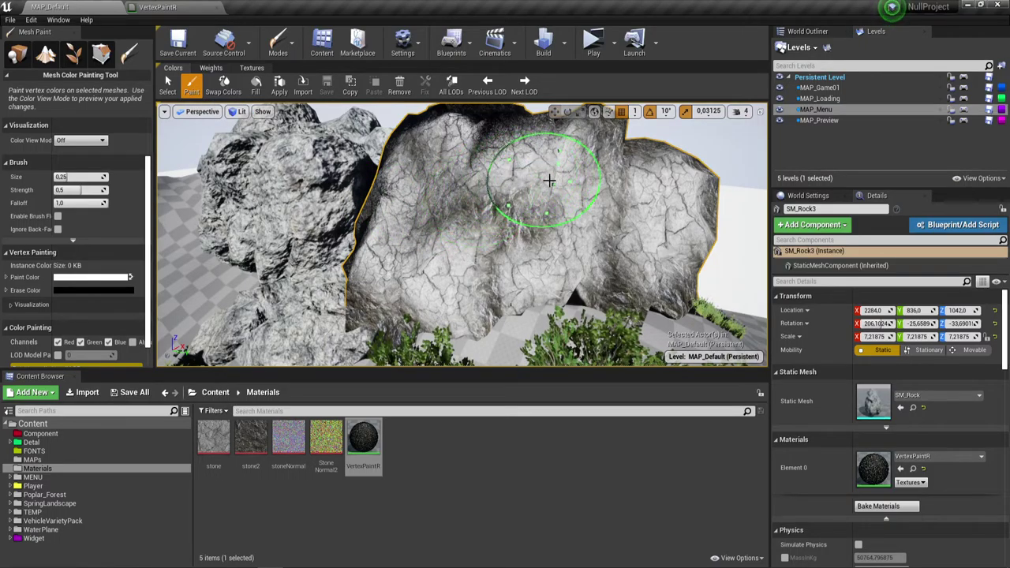
Paint and erase vertex colors across the middle of SM_Rock3 to blend the light cracked stone with the dark stone
{"action": "mouse_move", "coordinate": [598, 207]}
{"action": "left_mouse_down"}
{"action": "mouse_move", "coordinate": [473, 207]}
{"action": "mouse_move", "coordinate": [402, 234]}
{"action": "mouse_move", "coordinate": [435, 207]}
{"action": "mouse_move", "coordinate": [512, 226]}
{"action": "mouse_move", "coordinate": [537, 202]}
{"action": "mouse_move", "coordinate": [494, 199]}
{"action": "mouse_move", "coordinate": [473, 214]}
{"action": "mouse_move", "coordinate": [478, 293]}
{"action": "mouse_move", "coordinate": [552, 248]}
{"action": "mouse_move", "coordinate": [646, 252]}
{"action": "mouse_move", "coordinate": [667, 219]}
{"action": "mouse_move", "coordinate": [608, 201]}
{"action": "mouse_move", "coordinate": [507, 237]}
{"action": "mouse_move", "coordinate": [467, 209]}
{"action": "mouse_move", "coordinate": [473, 201]}
{"action": "mouse_move", "coordinate": [613, 226]}
{"action": "mouse_move", "coordinate": [505, 202]}
{"action": "left_mouse_up"}
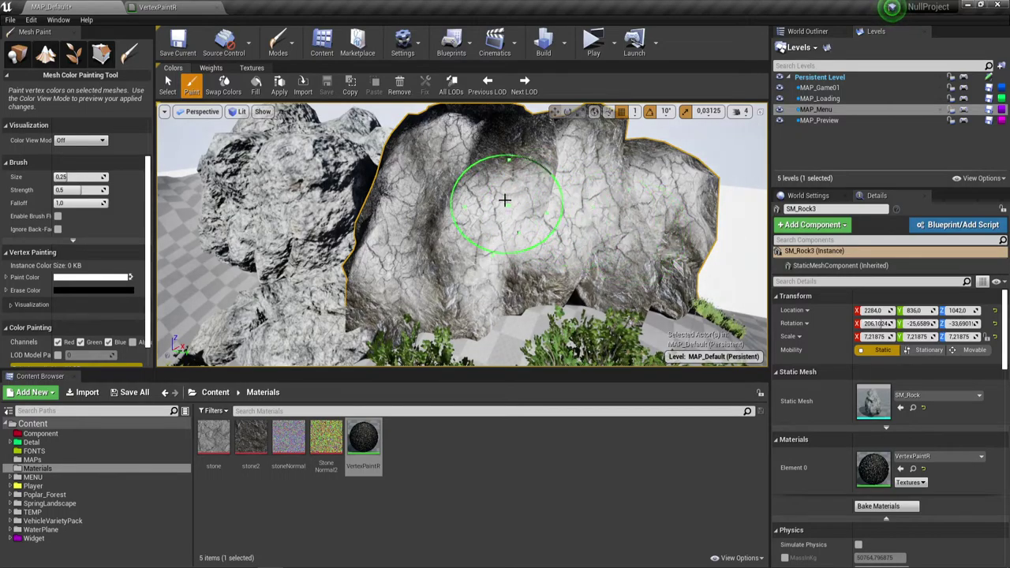
{"action": "scroll", "coordinate": [475, 204], "scroll_direction": "down", "scroll_amount": 2}
{"action": "scroll", "coordinate": [475, 202], "scroll_direction": "up", "scroll_amount": 5}
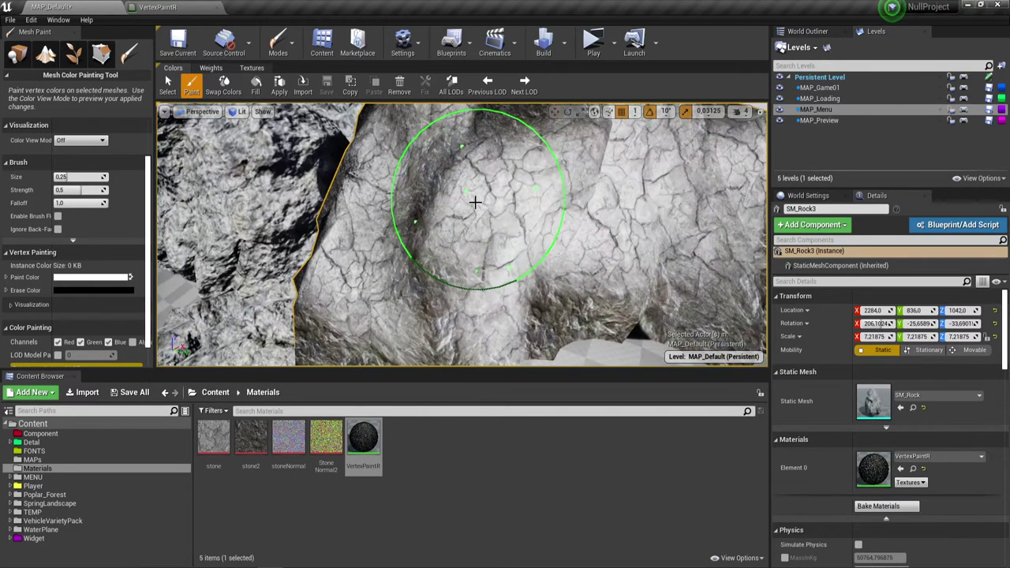
{"action": "left_click_drag", "start_coordinate": [423, 226], "coordinate": [427, 231]}
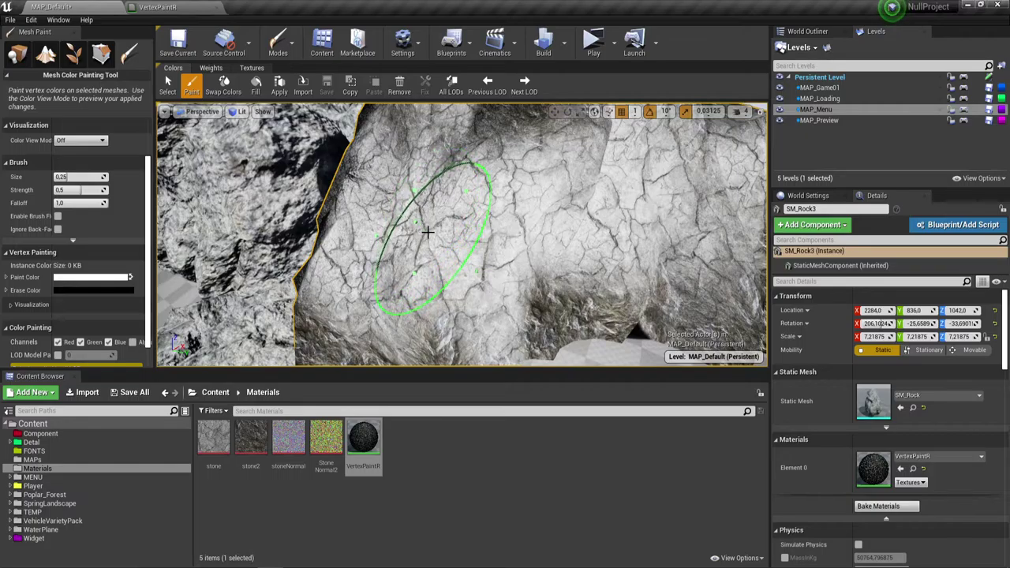
{"action": "left_click_drag", "start_coordinate": [462, 198], "coordinate": [498, 213], "text": "shift"}
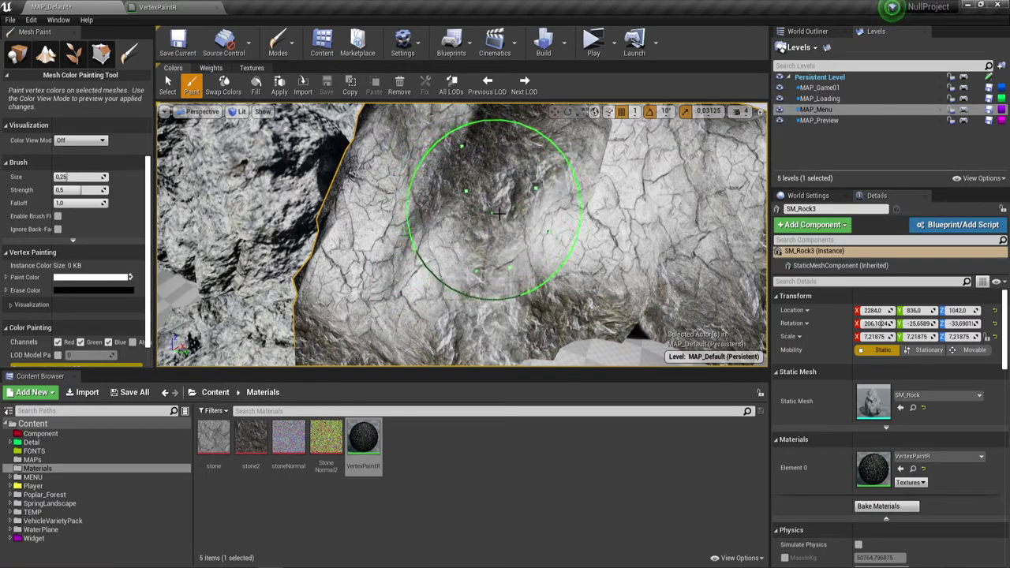
{"action": "scroll", "coordinate": [563, 225], "scroll_direction": "down", "scroll_amount": 5}
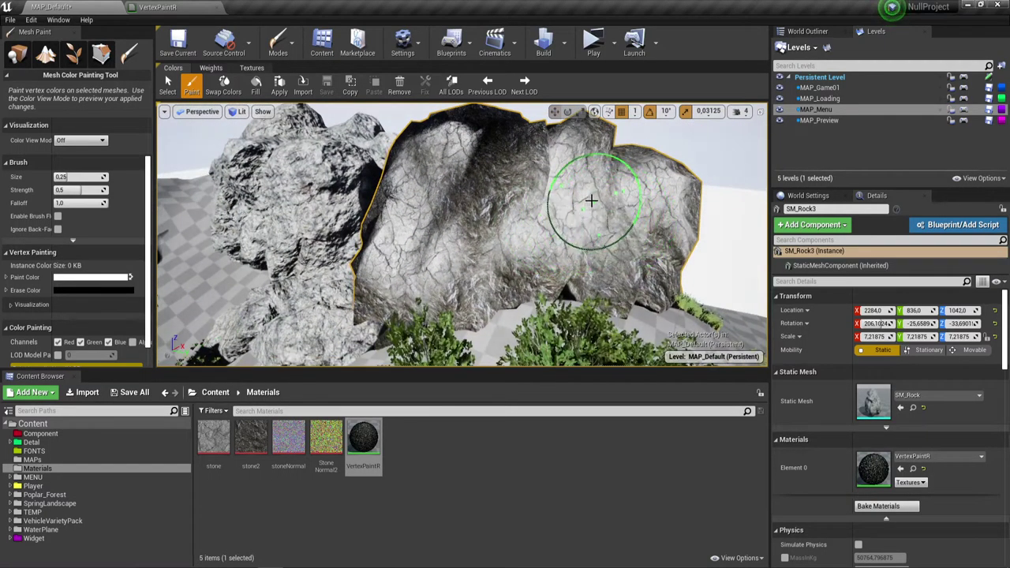
{"action": "mouse_move", "coordinate": [591, 201]}
{"action": "left_mouse_down", "text": "shift"}
{"action": "mouse_move", "coordinate": [570, 158]}
{"action": "mouse_move", "coordinate": [525, 198]}
{"action": "mouse_move", "coordinate": [532, 230]}
{"action": "mouse_move", "coordinate": [580, 155]}
{"action": "mouse_move", "coordinate": [575, 197]}
{"action": "left_mouse_up", "text": "shift"}
{"action": "scroll", "coordinate": [571, 204], "scroll_direction": "down", "scroll_amount": 1}
{"action": "right_click_drag", "start_coordinate": [570, 204], "coordinate": [563, 225]}
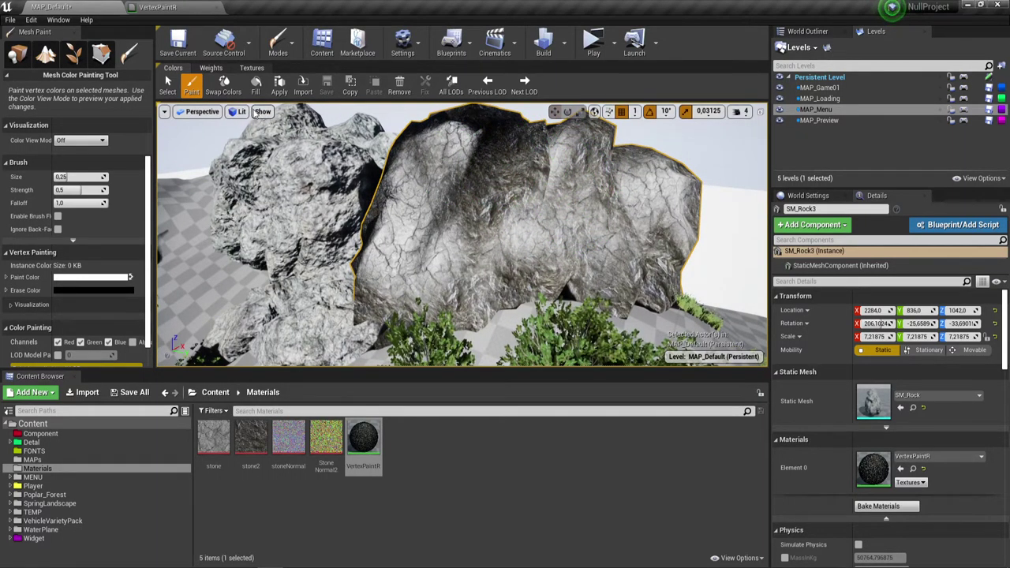
Set the brush size to 0.05 and paint fine dark-stone strokes over the left half of SM_Rock3
{"action": "left_click_drag", "start_coordinate": [78, 177], "coordinate": [68, 177]}
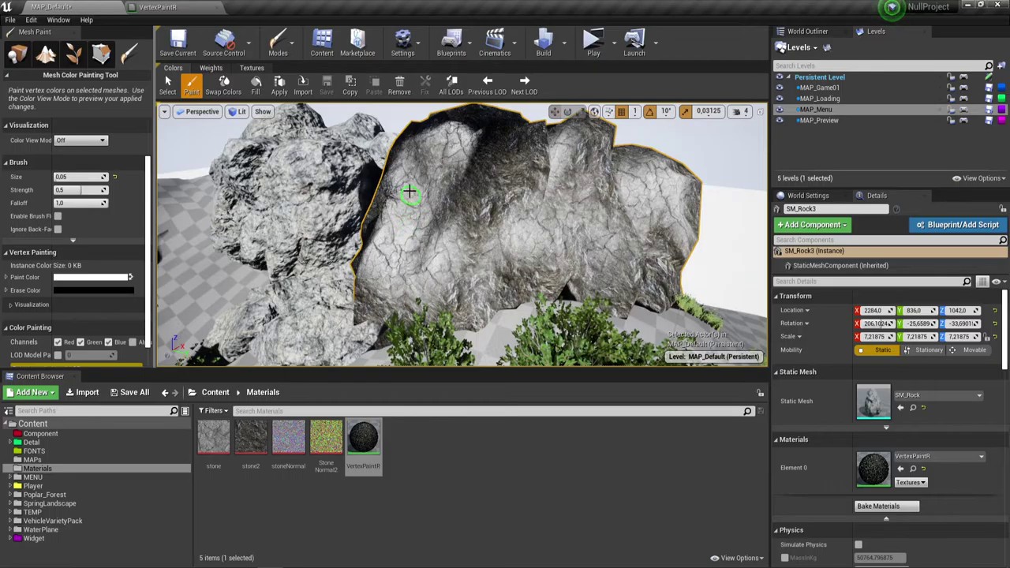
{"action": "left_click_drag", "start_coordinate": [408, 222], "coordinate": [410, 244]}
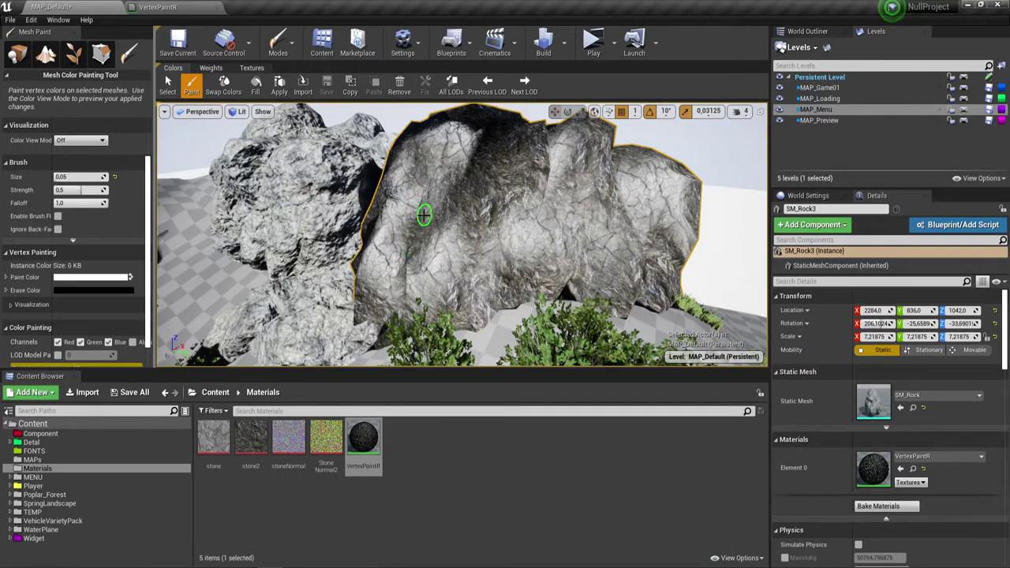
{"action": "mouse_move", "coordinate": [461, 152]}
{"action": "left_mouse_down"}
{"action": "mouse_move", "coordinate": [455, 124]}
{"action": "mouse_move", "coordinate": [472, 187]}
{"action": "mouse_move", "coordinate": [489, 132]}
{"action": "left_mouse_up"}
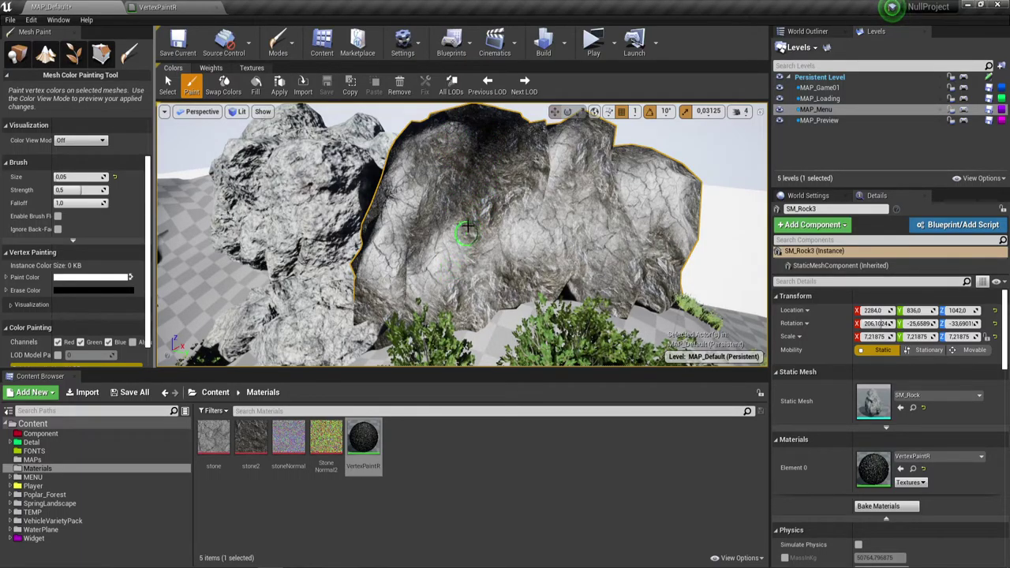
{"action": "left_click_drag", "start_coordinate": [426, 271], "coordinate": [452, 247]}
{"action": "left_click_drag", "start_coordinate": [471, 206], "coordinate": [496, 156]}
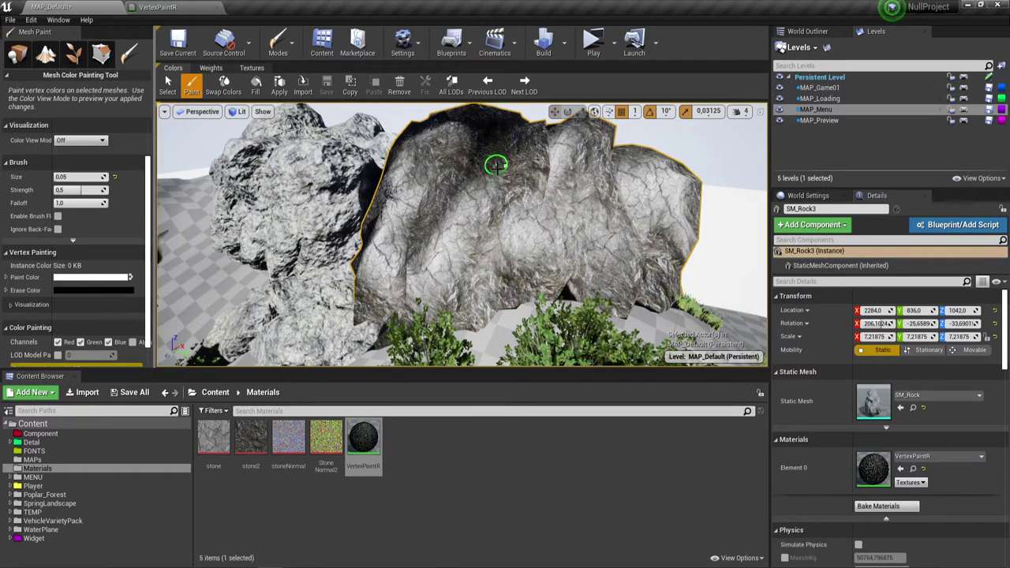
Paint dark-stone strokes close up over the upper part of SM_Rock3's right end
{"action": "key", "text": "w"}
{"action": "mouse_move", "coordinate": [510, 200]}
{"action": "right_mouse_down"}
{"action": "mouse_move", "coordinate": [564, 197]}
{"action": "mouse_move", "coordinate": [624, 170]}
{"action": "mouse_move", "coordinate": [694, 181]}
{"action": "mouse_move", "coordinate": [525, 201]}
{"action": "mouse_move", "coordinate": [538, 201]}
{"action": "right_mouse_up"}
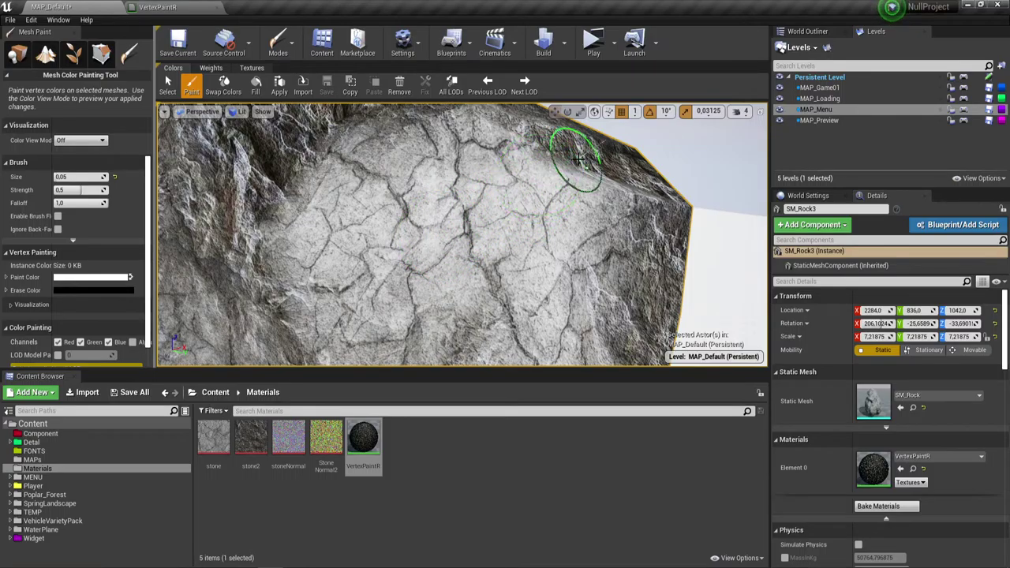
{"action": "mouse_move", "coordinate": [577, 156]}
{"action": "left_mouse_down"}
{"action": "mouse_move", "coordinate": [453, 194]}
{"action": "mouse_move", "coordinate": [499, 211]}
{"action": "mouse_move", "coordinate": [488, 207]}
{"action": "left_mouse_up"}
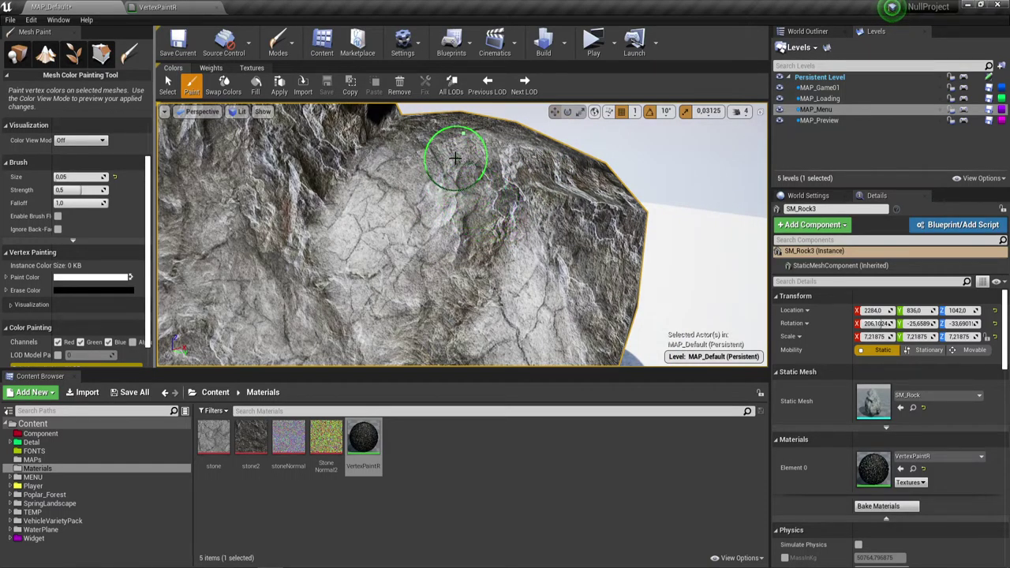
Bring the light cracked stone back over the upper part of SM_Rock3's right end with a vertex color stroke
{"action": "mouse_move", "coordinate": [430, 225]}
{"action": "left_mouse_down"}
{"action": "mouse_move", "coordinate": [580, 292]}
{"action": "mouse_move", "coordinate": [415, 206]}
{"action": "mouse_move", "coordinate": [527, 213]}
{"action": "mouse_move", "coordinate": [457, 176]}
{"action": "mouse_move", "coordinate": [468, 146]}
{"action": "mouse_move", "coordinate": [428, 136]}
{"action": "left_mouse_up"}
{"action": "scroll", "coordinate": [437, 289], "scroll_direction": "down", "scroll_amount": 1}
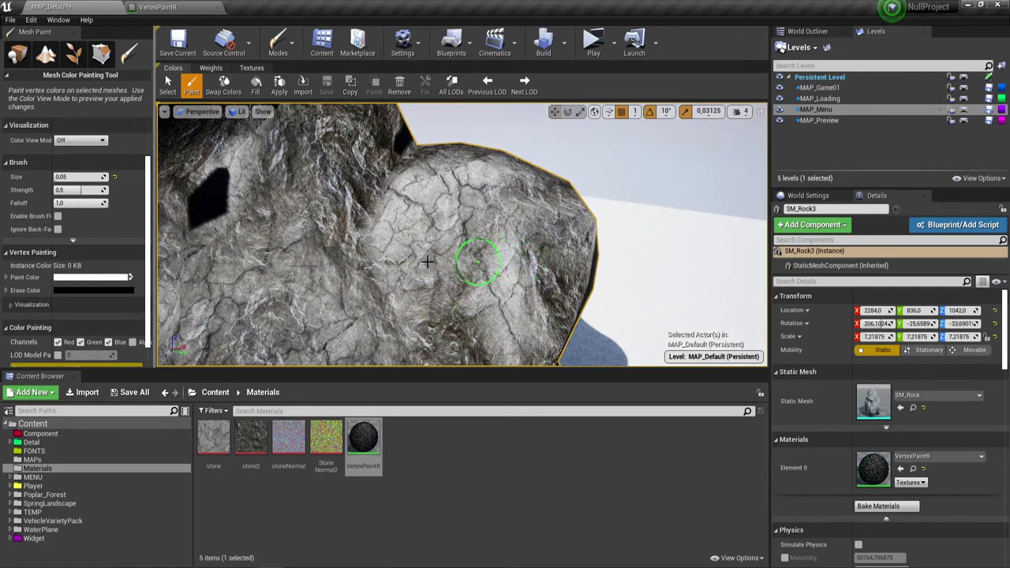
{"action": "scroll", "coordinate": [480, 257], "scroll_direction": "down", "scroll_amount": 3}
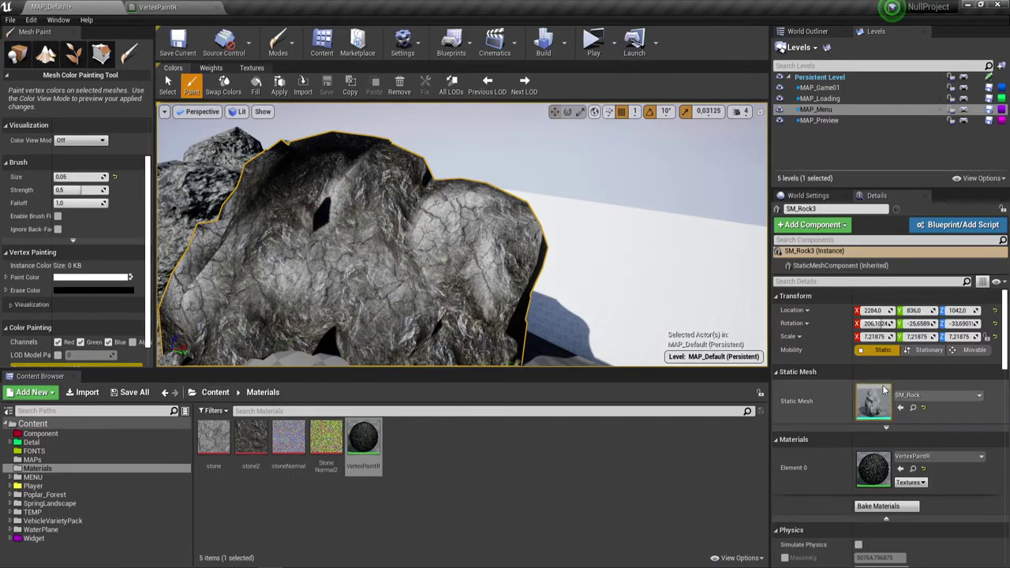
Locate the SM_Rock static mesh asset and open it to examine its triangle and vertex counts, returning to the level
{"action": "left_click", "coordinate": [913, 407]}
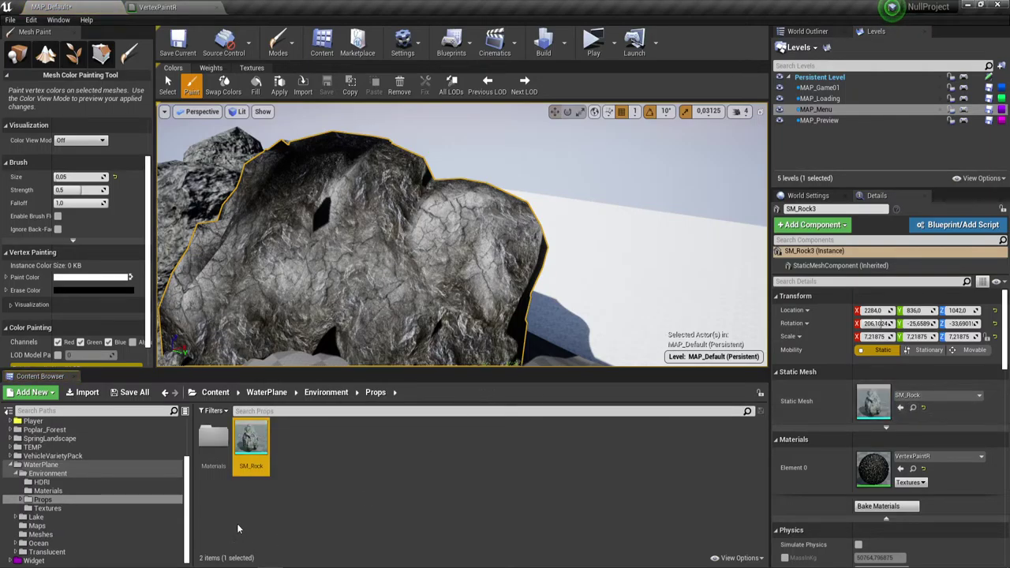
{"action": "double_click", "coordinate": [253, 425]}
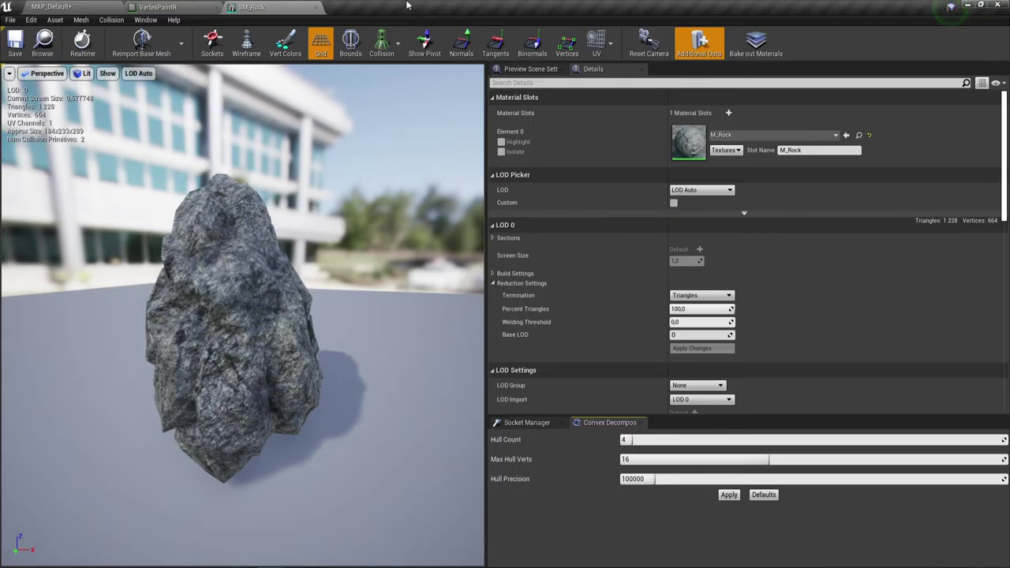
{"action": "left_click", "coordinate": [158, 8]}
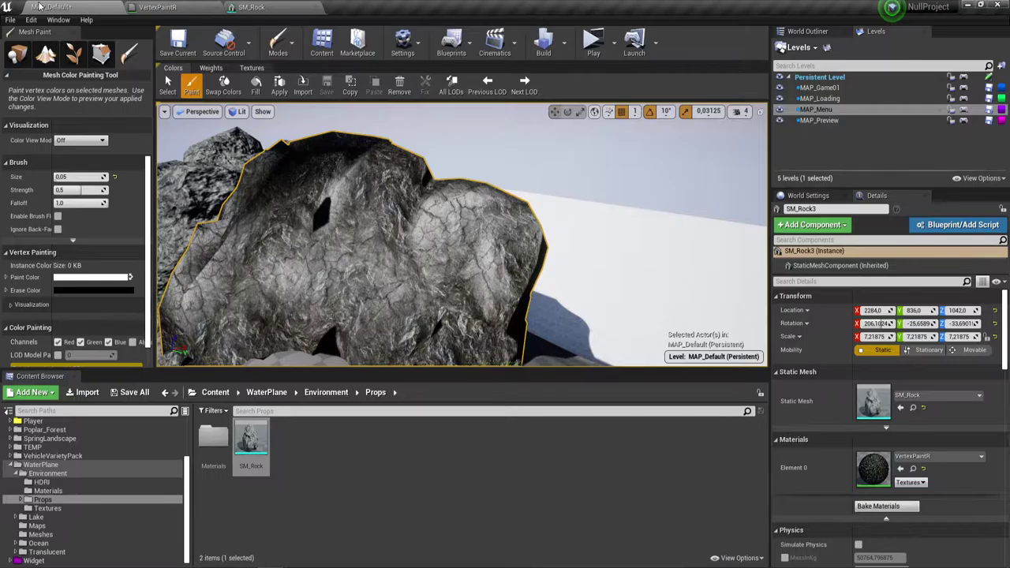
Paint dark stone over SM_Rock3's rounded right end and the area beside it, and erase part of it to light cracked stone
{"action": "scroll", "coordinate": [433, 277], "scroll_direction": "up", "scroll_amount": 5}
{"action": "scroll", "coordinate": [431, 254], "scroll_direction": "down", "scroll_amount": 1}
{"action": "scroll", "coordinate": [429, 255], "scroll_direction": "down", "scroll_amount": 2}
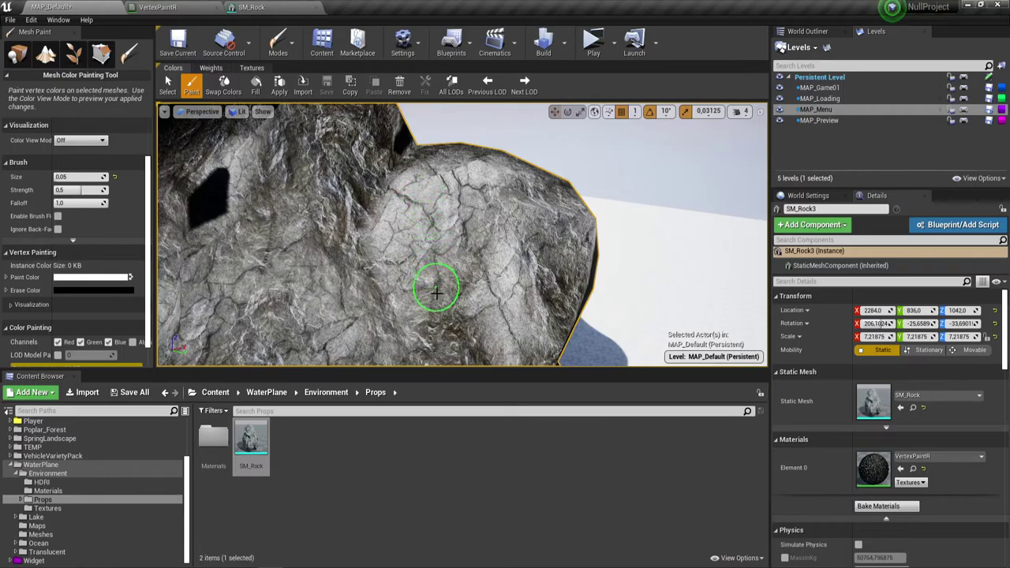
{"action": "mouse_move", "coordinate": [415, 217]}
{"action": "left_mouse_down"}
{"action": "mouse_move", "coordinate": [418, 196]}
{"action": "mouse_move", "coordinate": [441, 176]}
{"action": "mouse_move", "coordinate": [489, 172]}
{"action": "mouse_move", "coordinate": [507, 207]}
{"action": "mouse_move", "coordinate": [500, 329]}
{"action": "mouse_move", "coordinate": [348, 337]}
{"action": "mouse_move", "coordinate": [266, 259]}
{"action": "mouse_move", "coordinate": [335, 183]}
{"action": "left_mouse_up"}
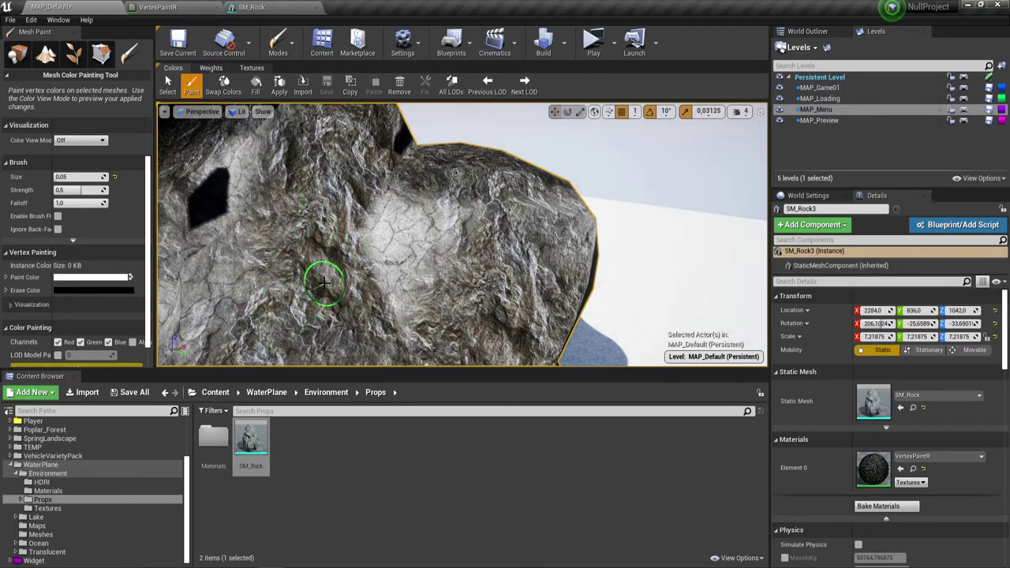
{"action": "mouse_move", "coordinate": [324, 282]}
{"action": "left_mouse_down", "text": "shift"}
{"action": "mouse_move", "coordinate": [302, 310]}
{"action": "mouse_move", "coordinate": [333, 329]}
{"action": "left_mouse_up", "text": "shift"}
{"action": "scroll", "coordinate": [416, 221], "scroll_direction": "down", "scroll_amount": 2}
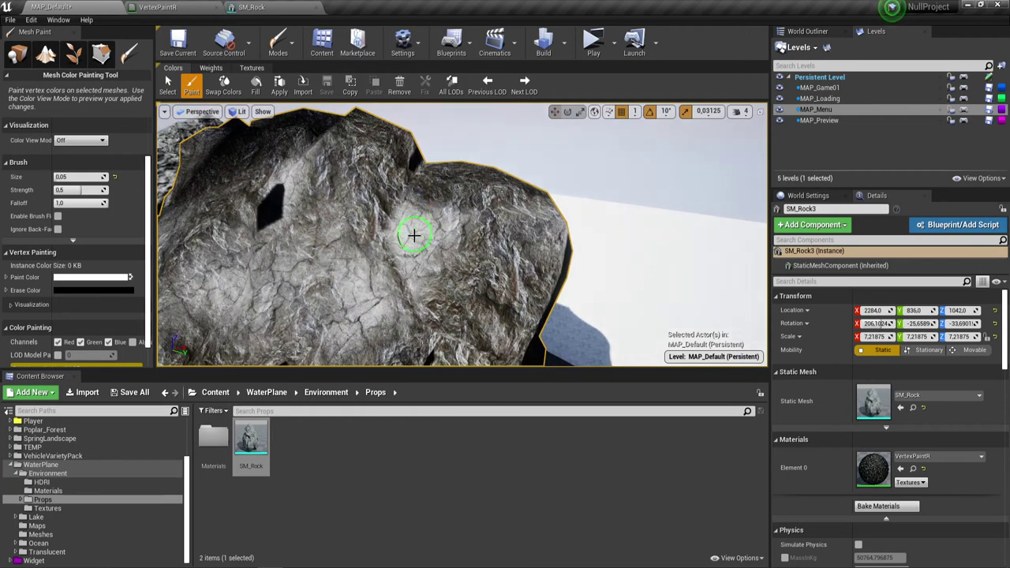
Return the asset browser from the Props folder to the root Content folder
{"action": "mouse_move", "coordinate": [387, 294]}
{"action": "right_mouse_down"}
{"action": "mouse_move", "coordinate": [412, 251]}
{"action": "mouse_move", "coordinate": [381, 281]}
{"action": "mouse_move", "coordinate": [471, 275]}
{"action": "mouse_move", "coordinate": [642, 226]}
{"action": "mouse_move", "coordinate": [552, 197]}
{"action": "mouse_move", "coordinate": [631, 247]}
{"action": "mouse_move", "coordinate": [647, 308]}
{"action": "mouse_move", "coordinate": [613, 275]}
{"action": "mouse_move", "coordinate": [280, 150]}
{"action": "mouse_move", "coordinate": [359, 186]}
{"action": "mouse_move", "coordinate": [568, 226]}
{"action": "mouse_move", "coordinate": [415, 135]}
{"action": "mouse_move", "coordinate": [439, 258]}
{"action": "right_mouse_up"}
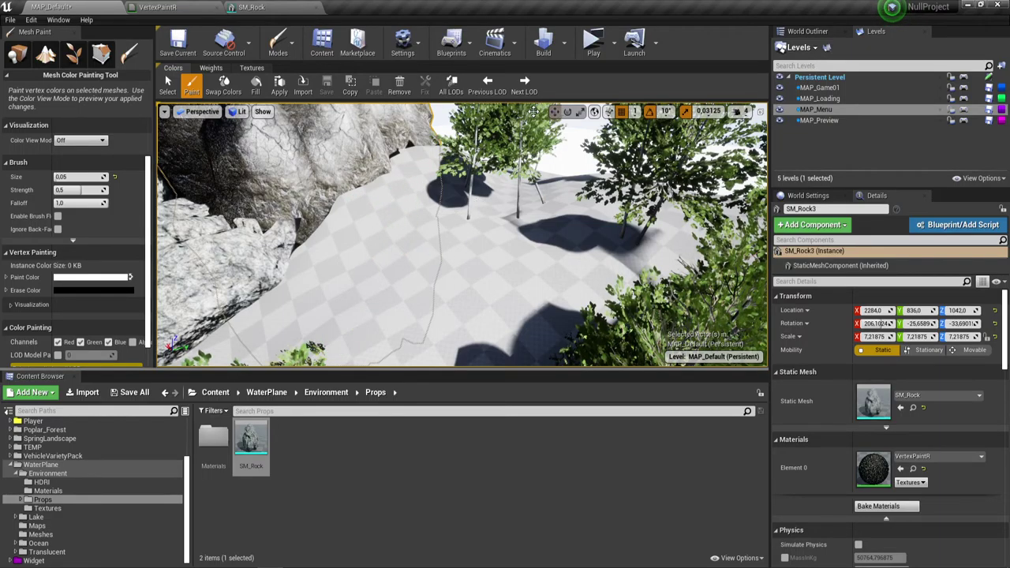
{"action": "left_click", "coordinate": [272, 399]}
{"action": "left_click", "coordinate": [215, 392]}
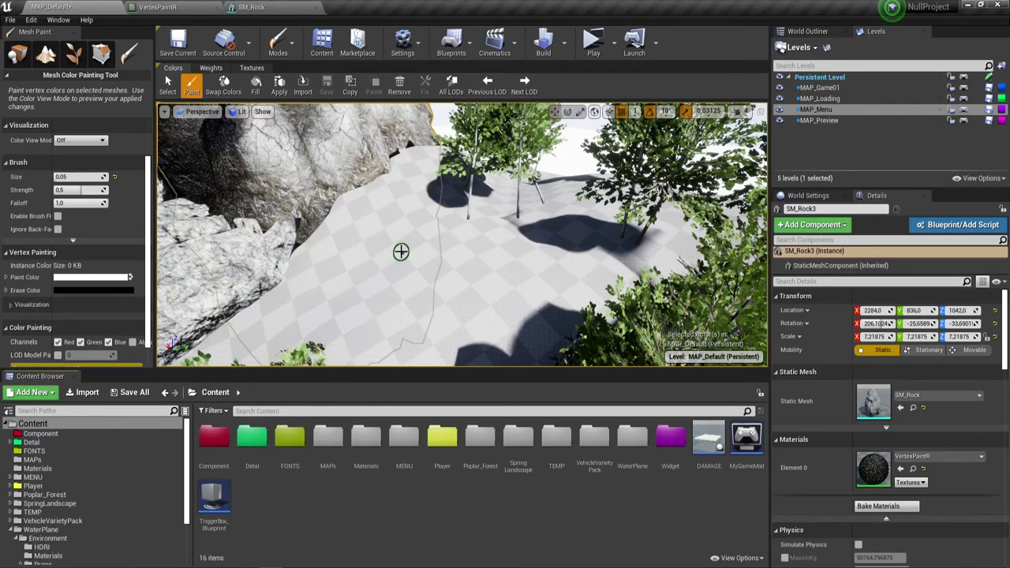
Frame SM_Rock3, paint a vertex color stroke across its sunlit side, and review the stone blend from several sides
{"action": "key", "text": "f"}
{"action": "mouse_move", "coordinate": [461, 234]}
{"action": "right_mouse_down"}
{"action": "mouse_move", "coordinate": [461, 276]}
{"action": "mouse_move", "coordinate": [462, 221]}
{"action": "mouse_move", "coordinate": [462, 276]}
{"action": "mouse_move", "coordinate": [442, 253]}
{"action": "mouse_move", "coordinate": [430, 284]}
{"action": "mouse_move", "coordinate": [424, 232]}
{"action": "mouse_move", "coordinate": [508, 254]}
{"action": "right_mouse_up"}
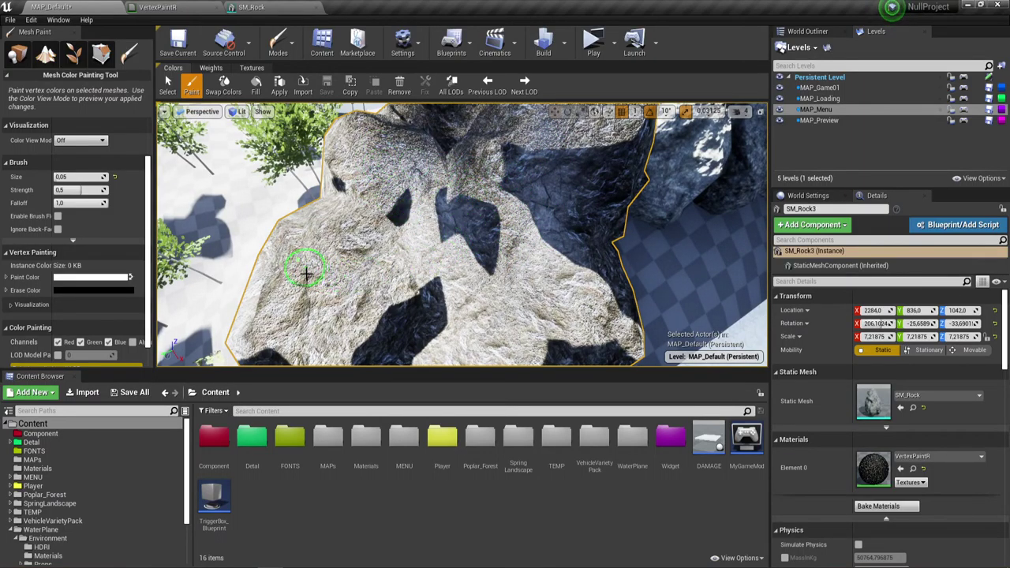
{"action": "mouse_move", "coordinate": [306, 273]}
{"action": "left_mouse_down"}
{"action": "mouse_move", "coordinate": [399, 267]}
{"action": "mouse_move", "coordinate": [380, 278]}
{"action": "left_mouse_up"}
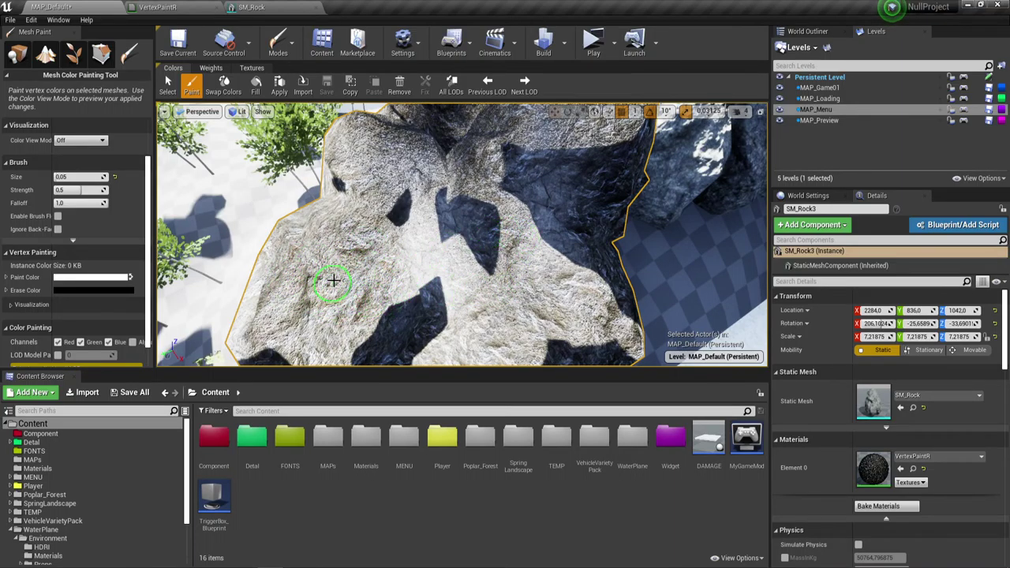
{"action": "mouse_move", "coordinate": [448, 306]}
{"action": "right_mouse_down"}
{"action": "mouse_move", "coordinate": [456, 277]}
{"action": "mouse_move", "coordinate": [418, 279]}
{"action": "mouse_move", "coordinate": [236, 331]}
{"action": "mouse_move", "coordinate": [211, 360]}
{"action": "right_mouse_up"}
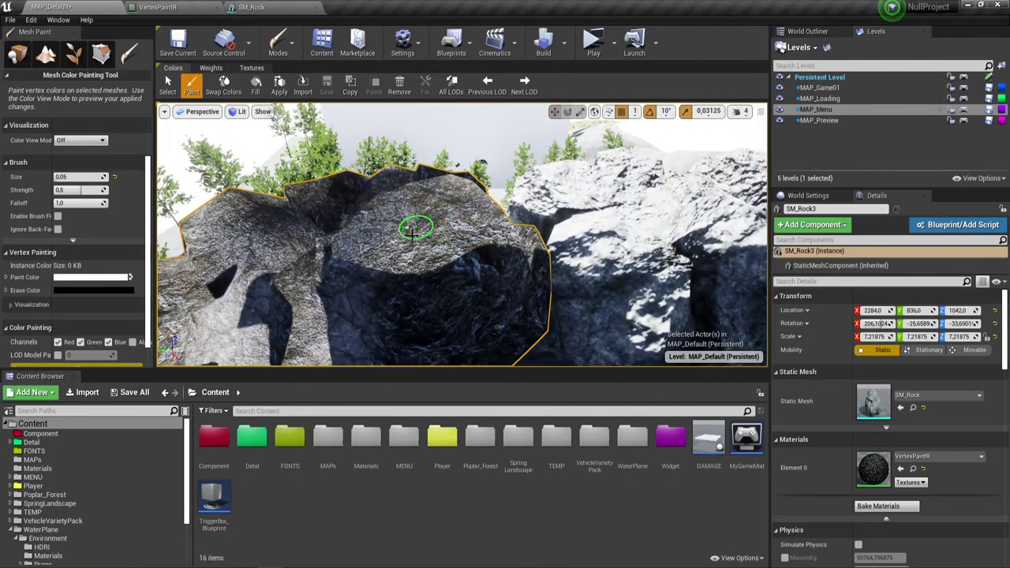
{"action": "mouse_move", "coordinate": [488, 229]}
{"action": "right_mouse_down"}
{"action": "mouse_move", "coordinate": [501, 308]}
{"action": "mouse_move", "coordinate": [430, 119]}
{"action": "right_mouse_up"}
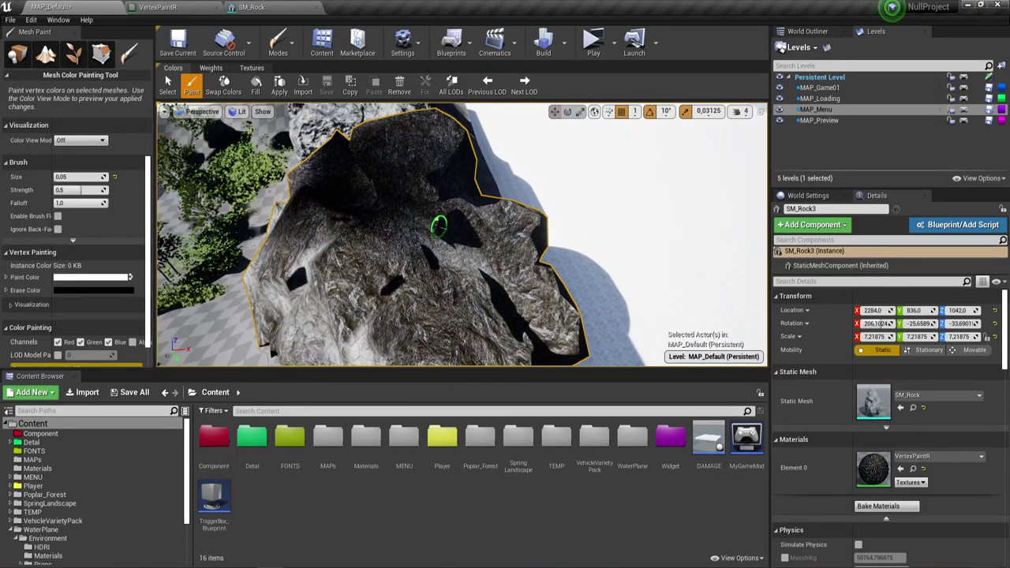
{"action": "right_click_drag", "start_coordinate": [439, 226], "coordinate": [489, 144]}
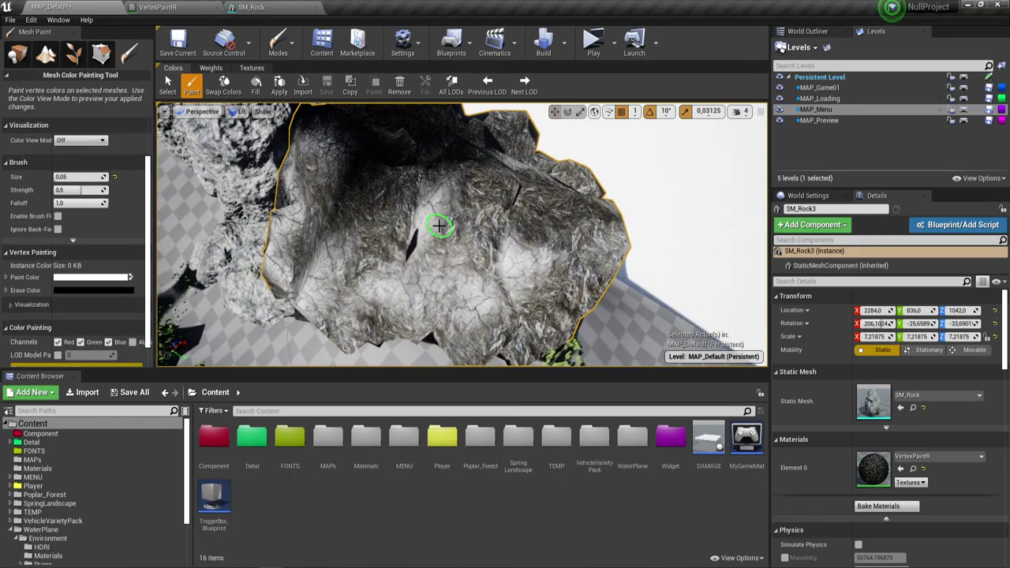